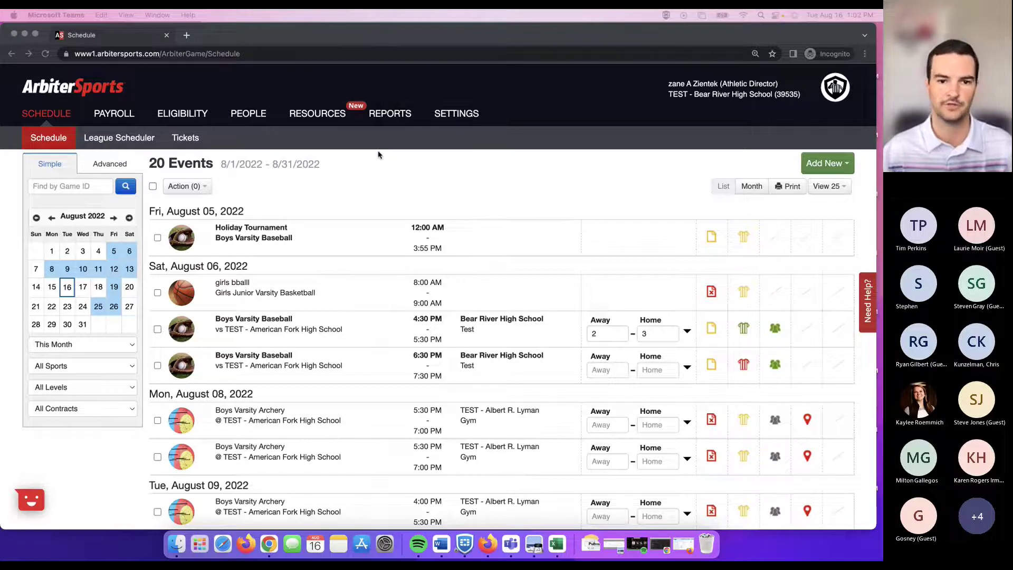
Go to People > Workers to see the list of 15 event workers.
click(251, 120)
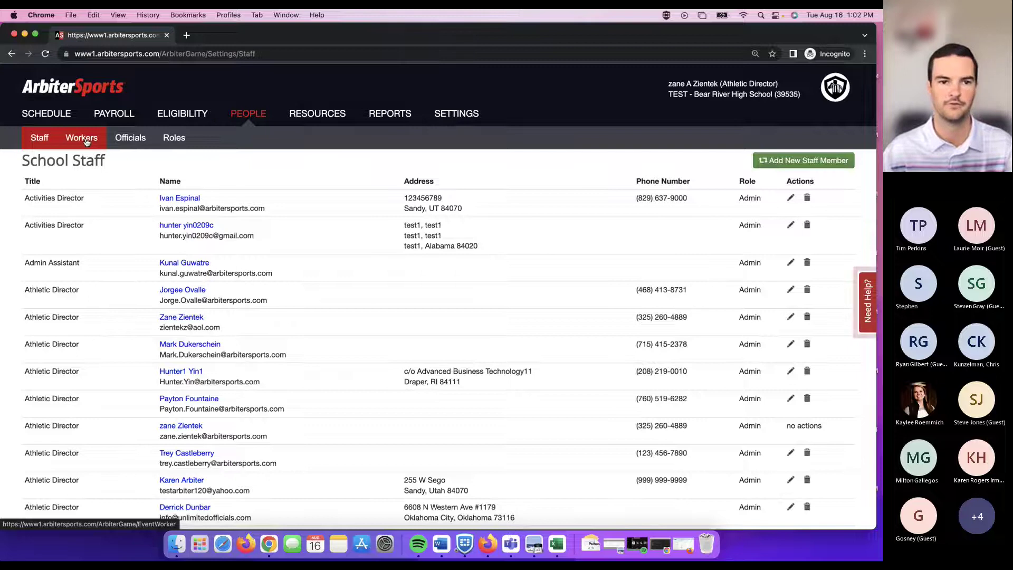
click(88, 143)
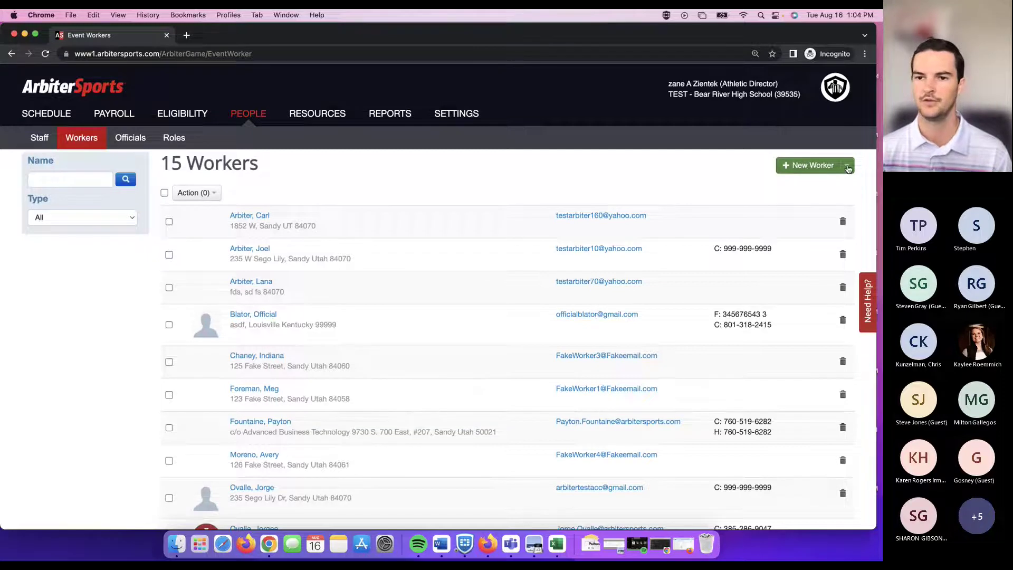
click(847, 167)
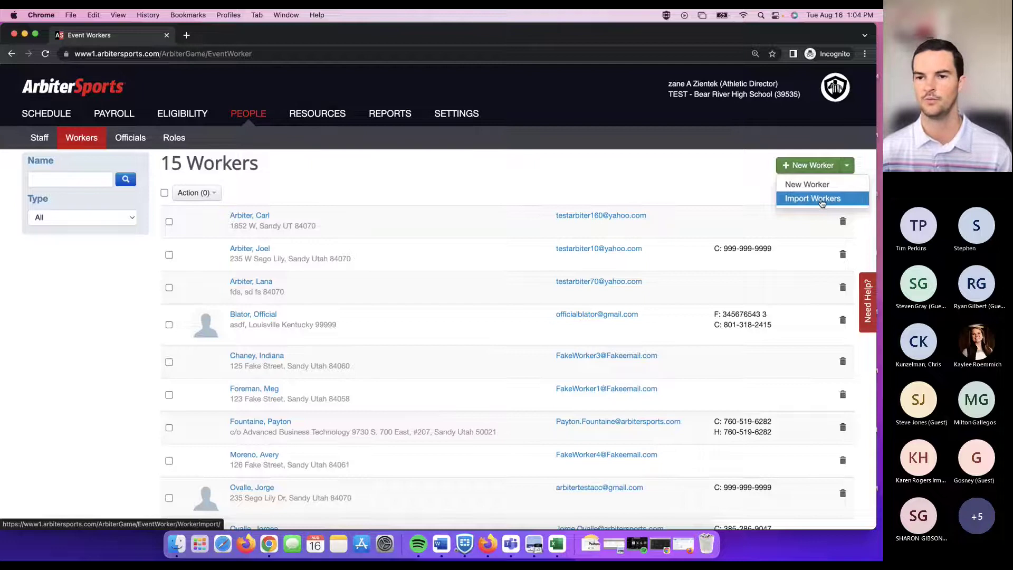
click(821, 203)
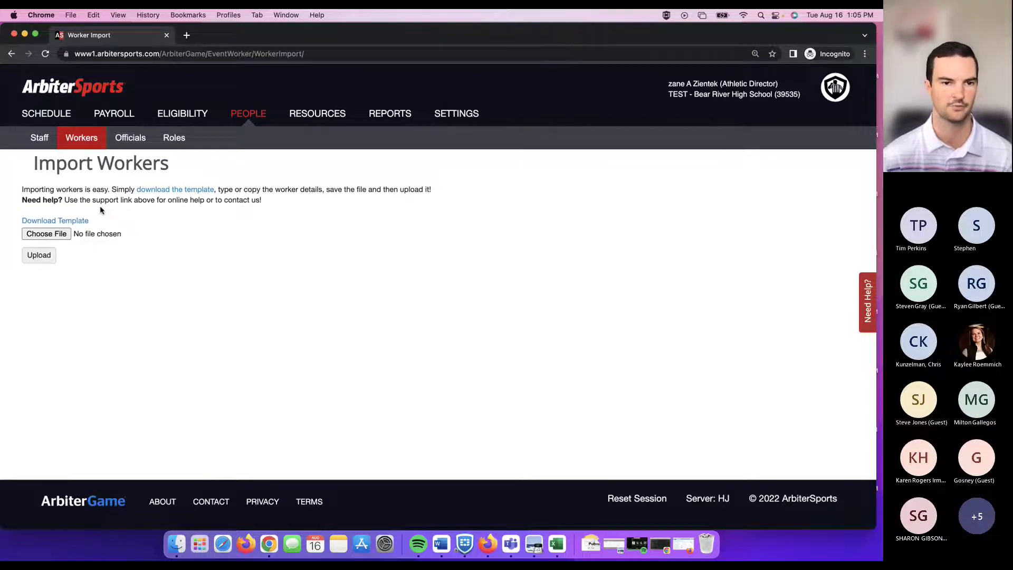
click(85, 138)
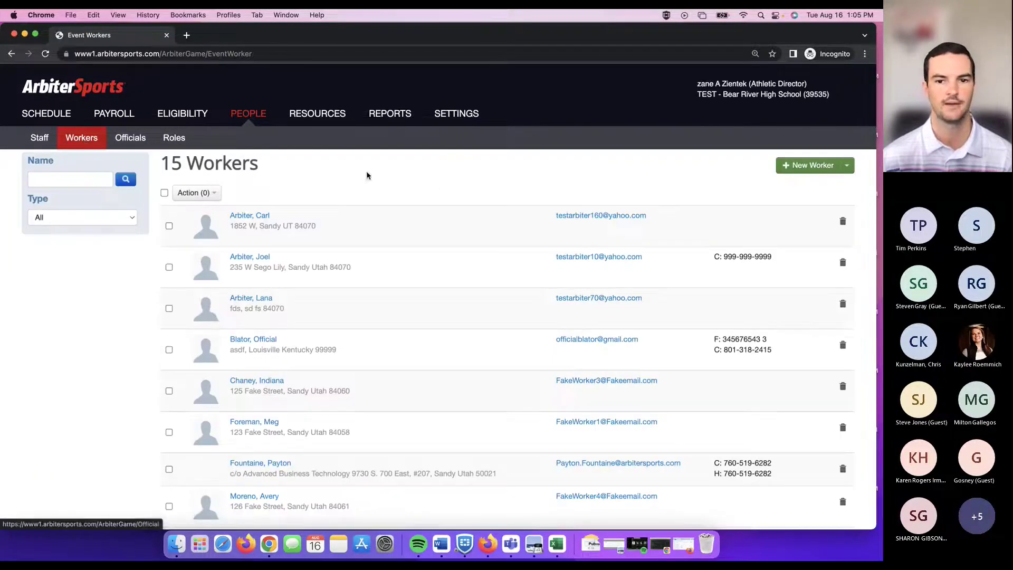
Start a New Worker from the worker's e-mail address so the form loads prefilled.
click(804, 165)
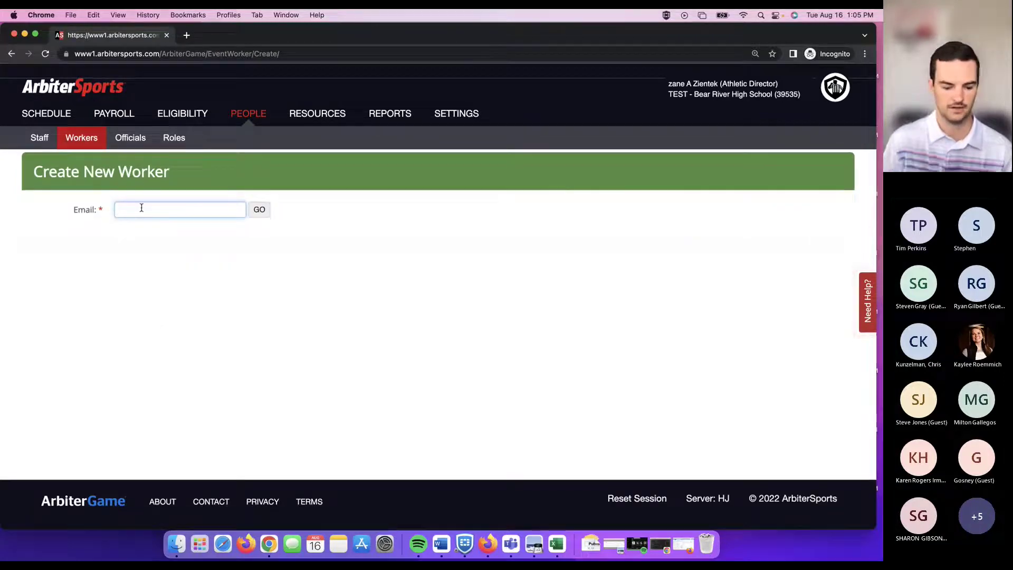
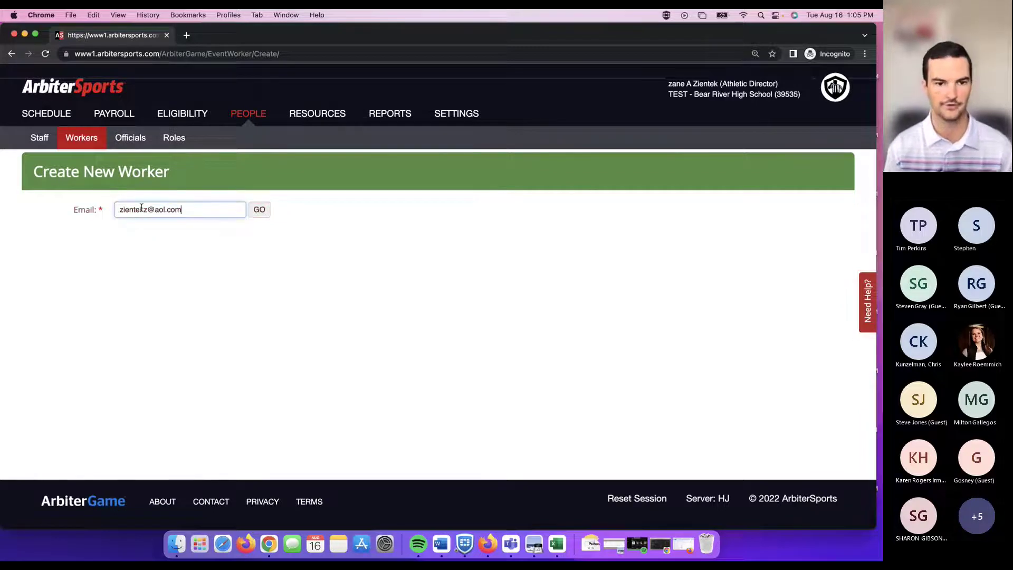
click(264, 213)
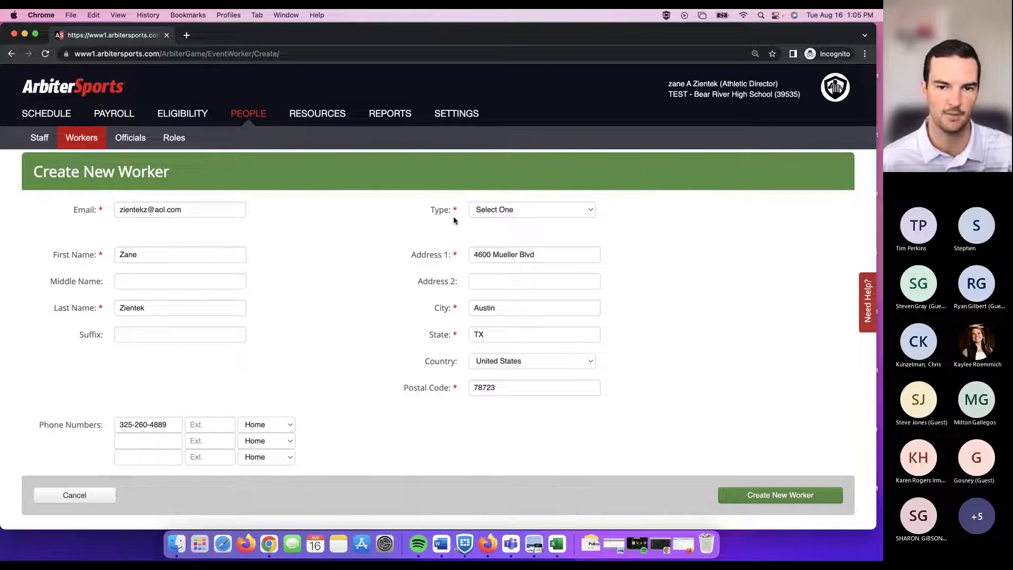
click(571, 214)
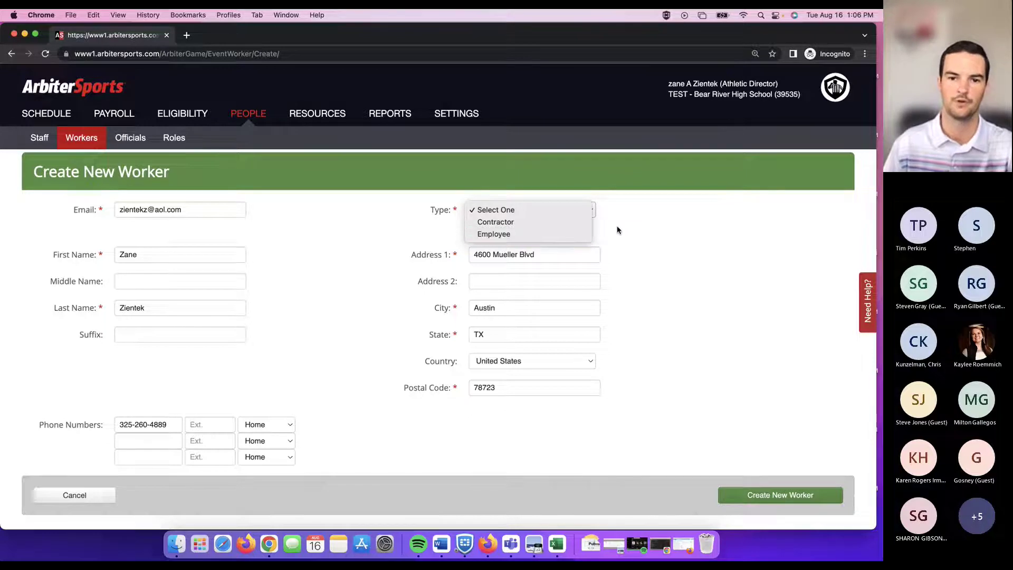
click(565, 213)
click(564, 211)
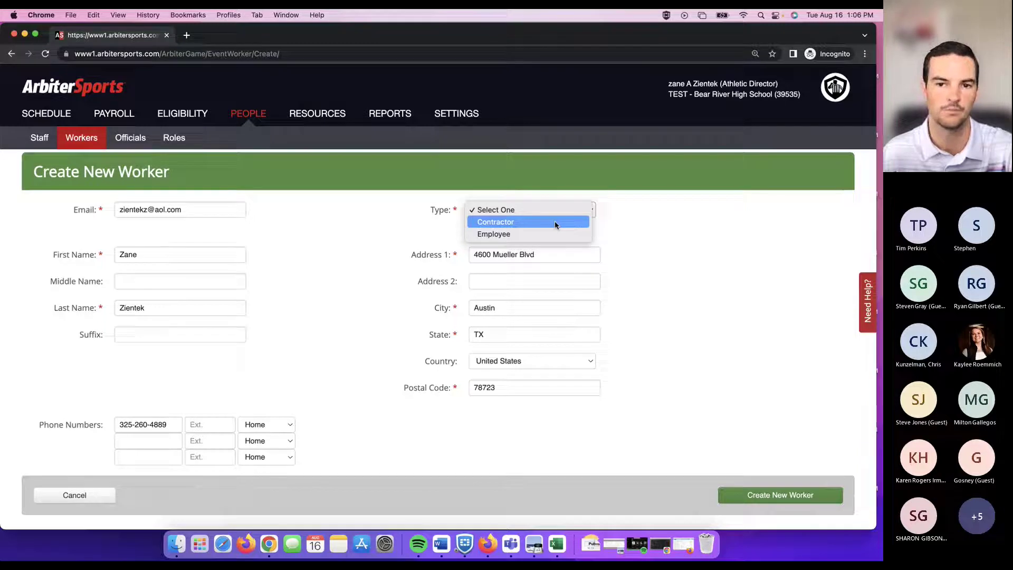
click(880, 227)
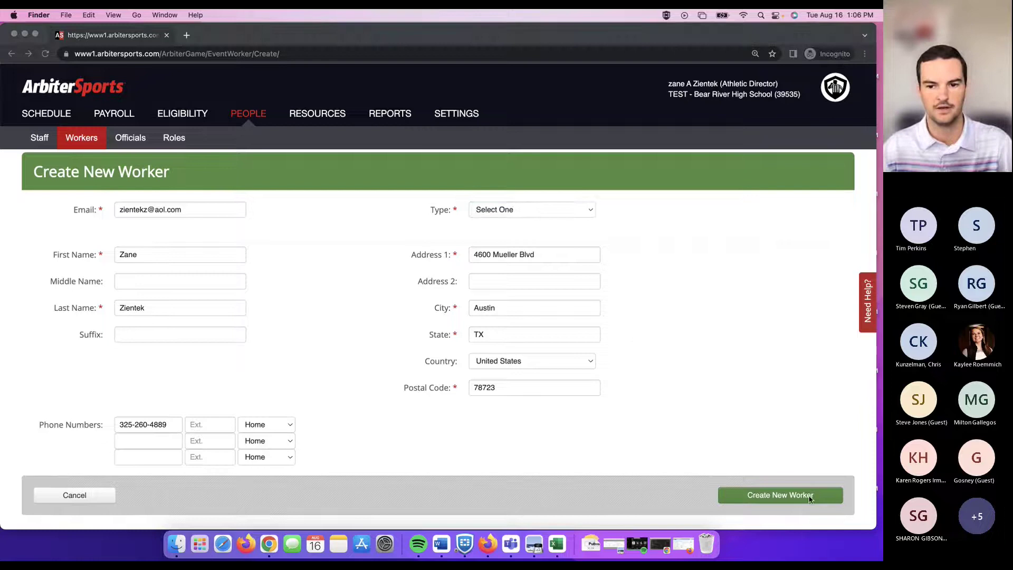
click(82, 139)
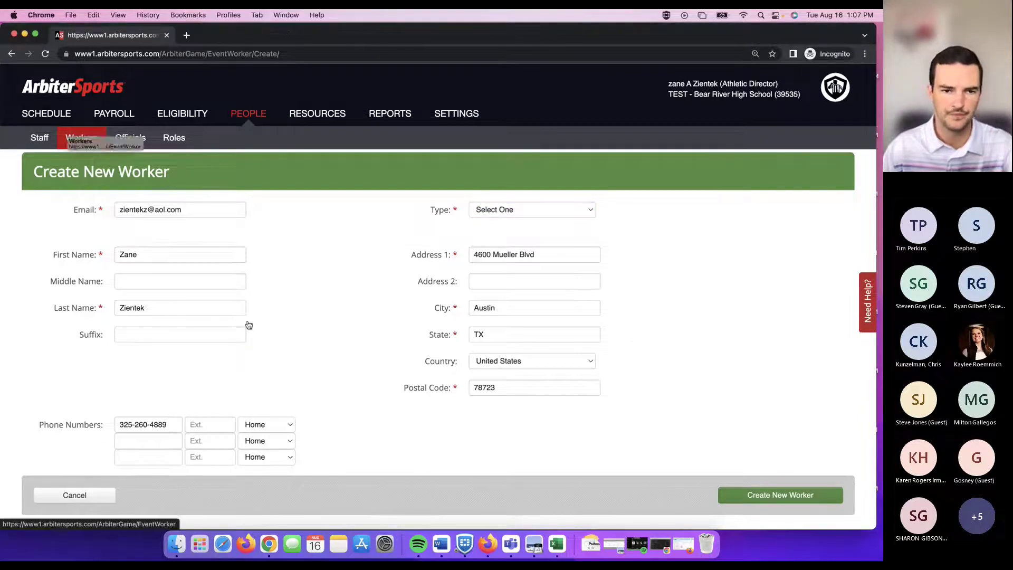
Back on the Workers list, select all 15 workers and view the Action (15) bulk options.
click(92, 138)
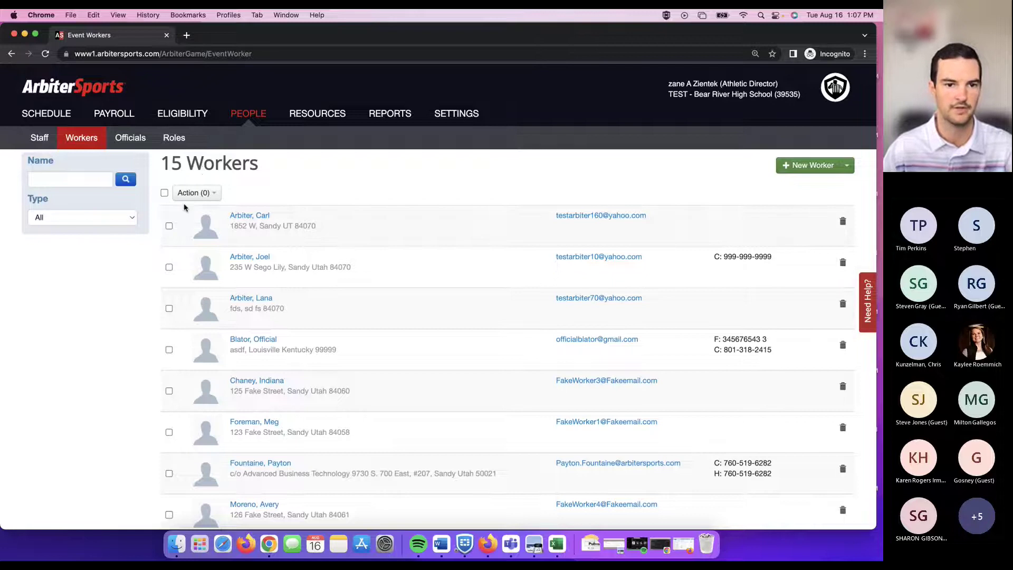
click(169, 226)
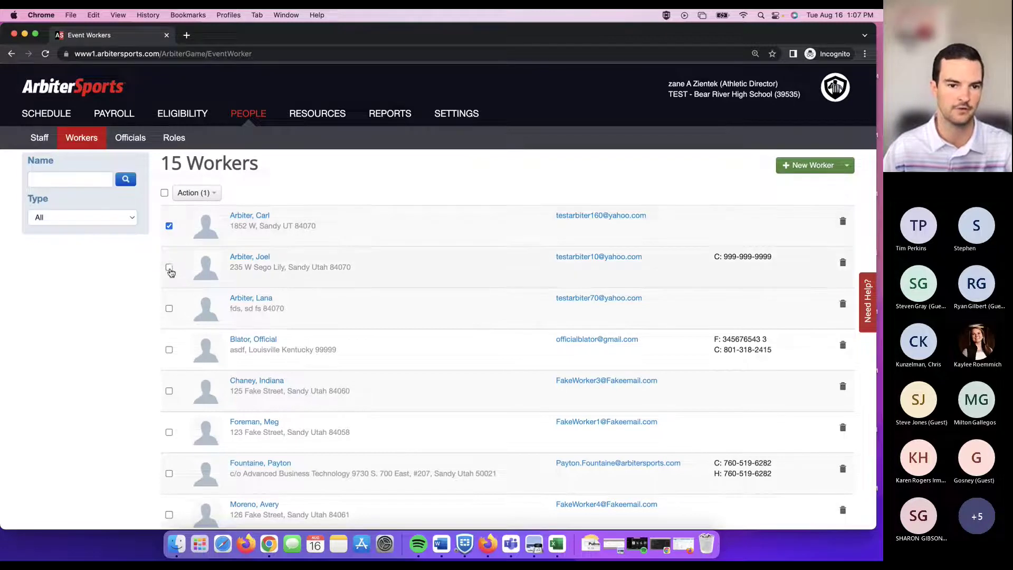
click(169, 267)
click(168, 308)
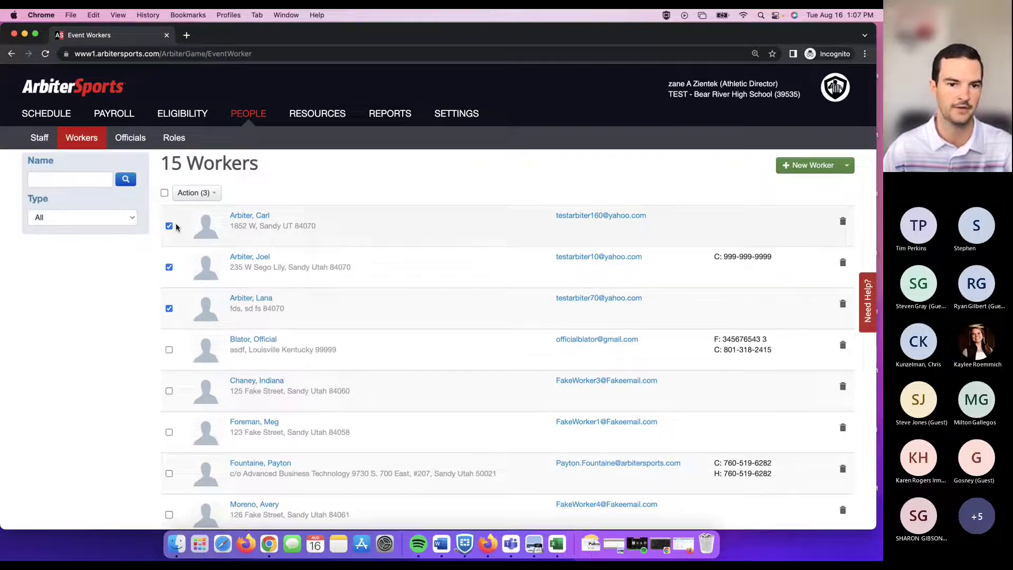
click(165, 194)
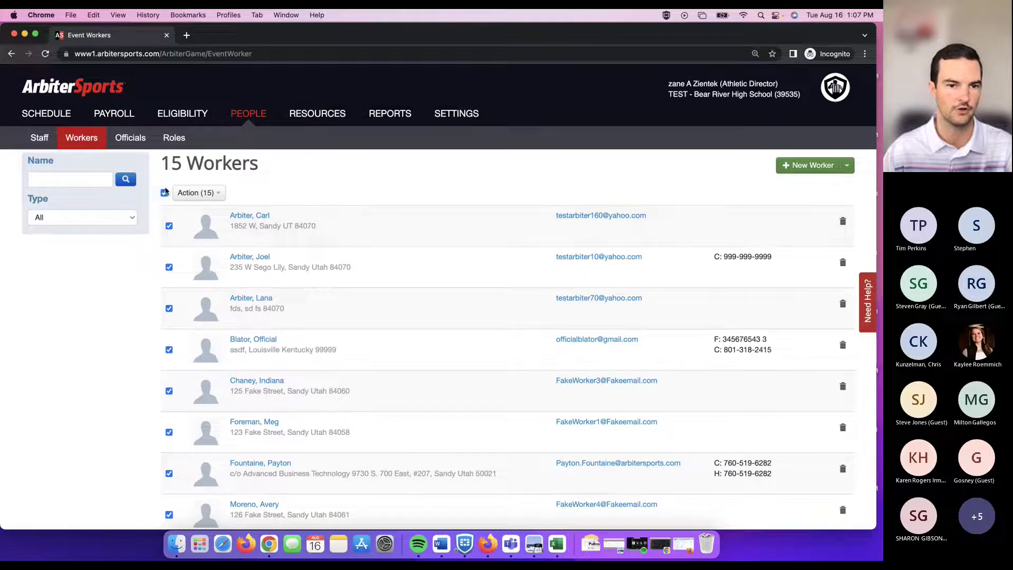
click(201, 192)
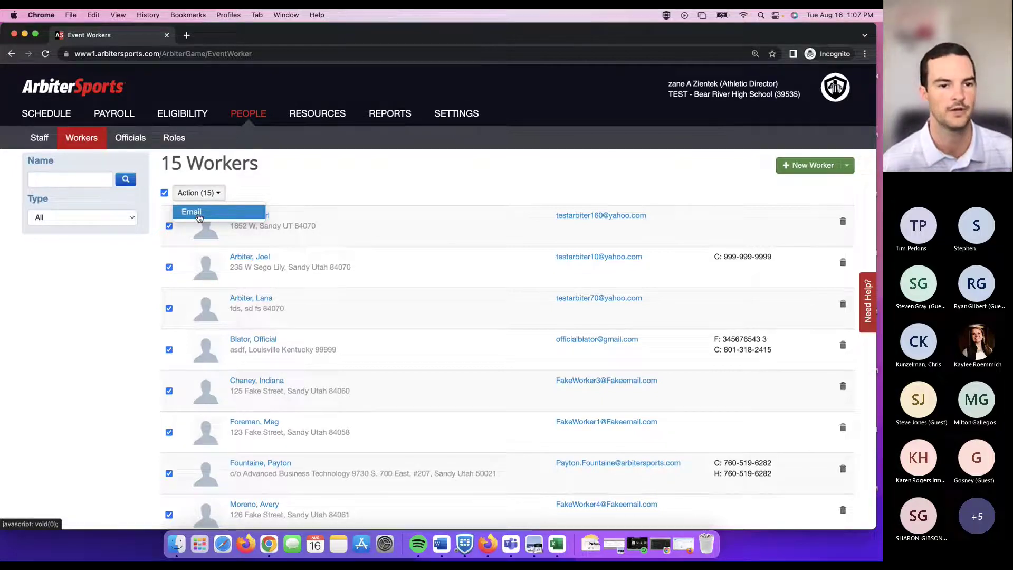
Check the worker Type filter, leave it at All, then move to the Officials list.
click(140, 238)
click(130, 218)
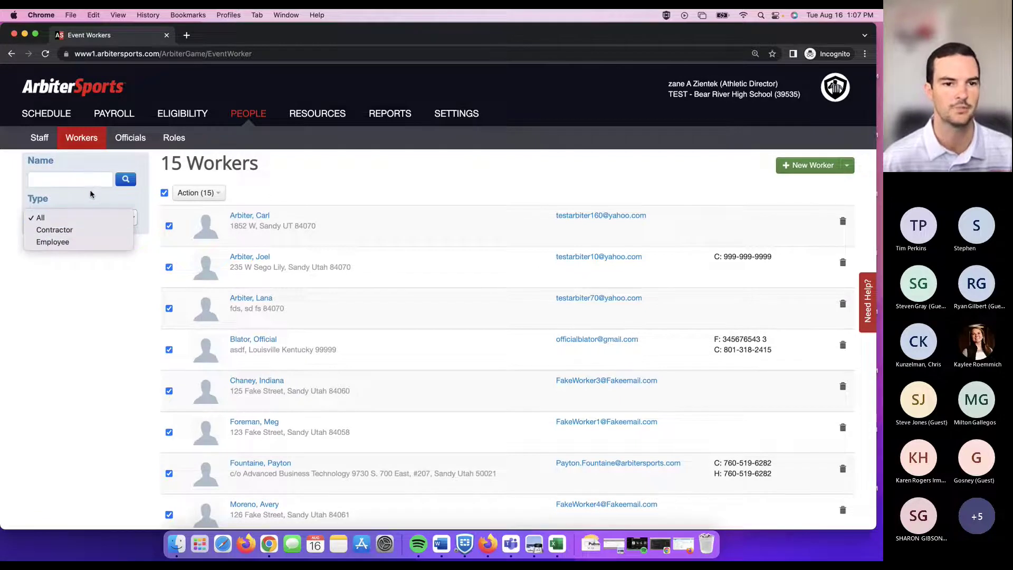
click(292, 166)
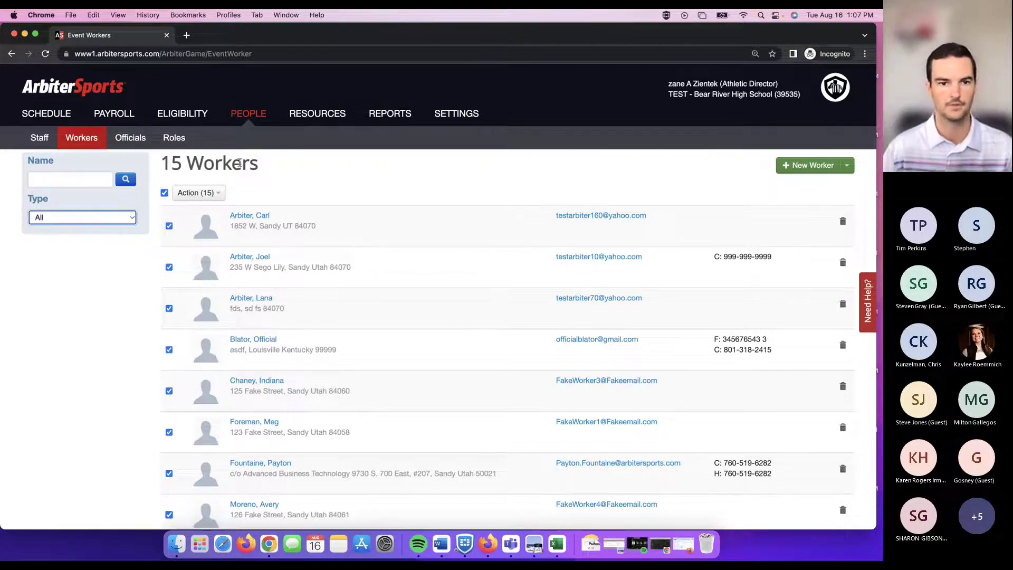
click(129, 138)
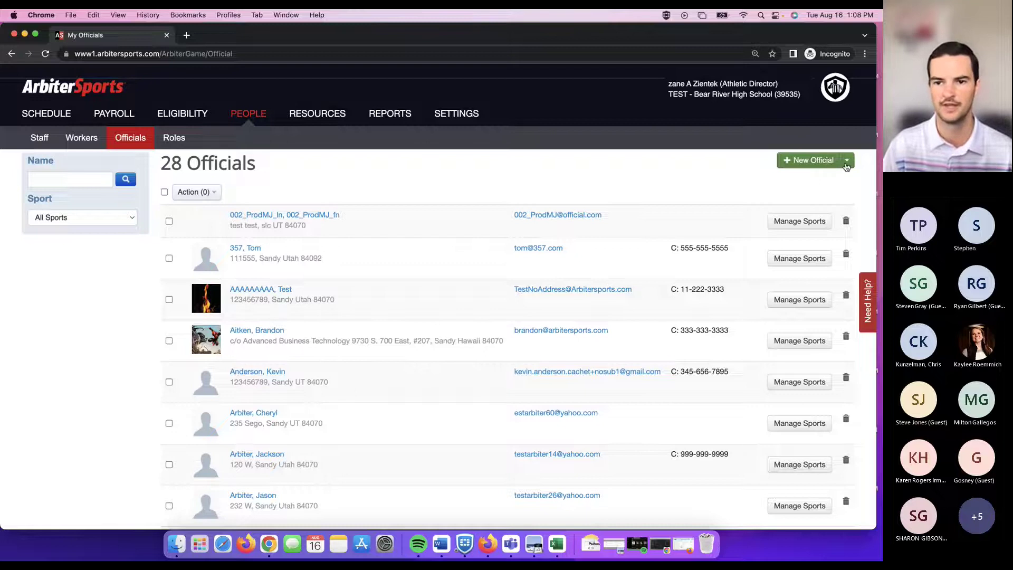
click(847, 160)
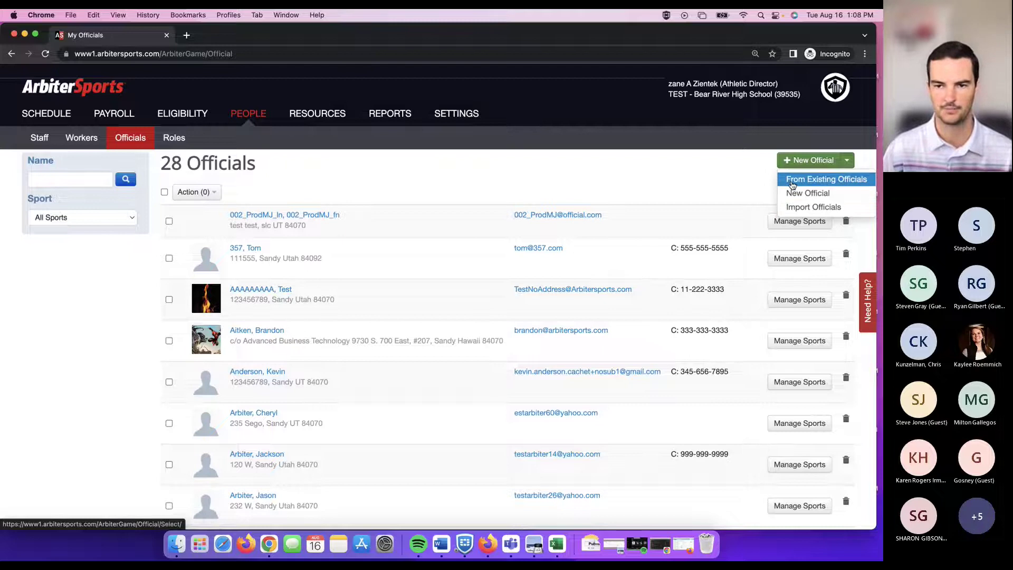
click(741, 178)
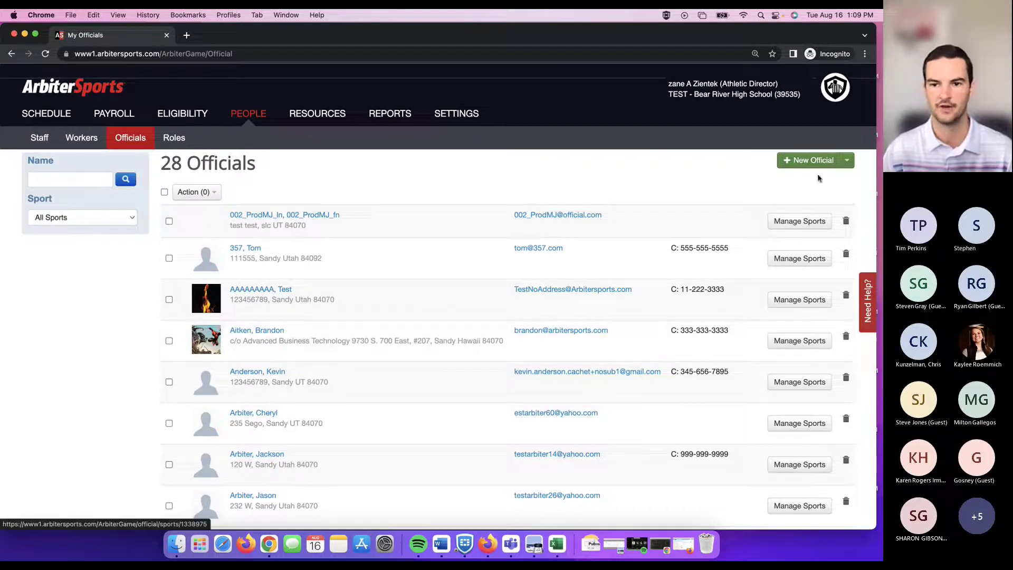
Add Cricket (Boys) to the fourth official's sports and return to the 28-official list.
click(790, 343)
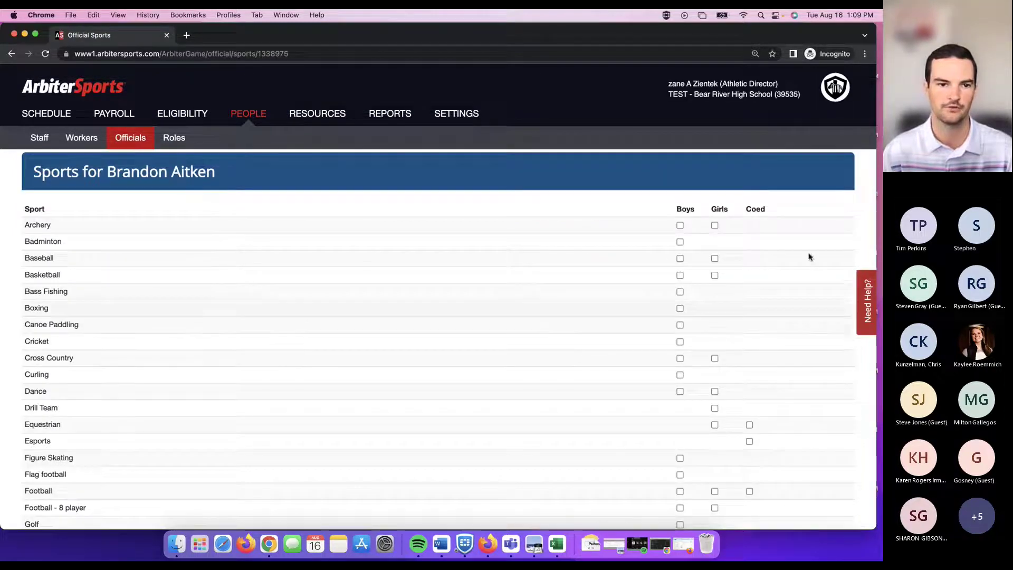
scroll(254, 189, down, 3)
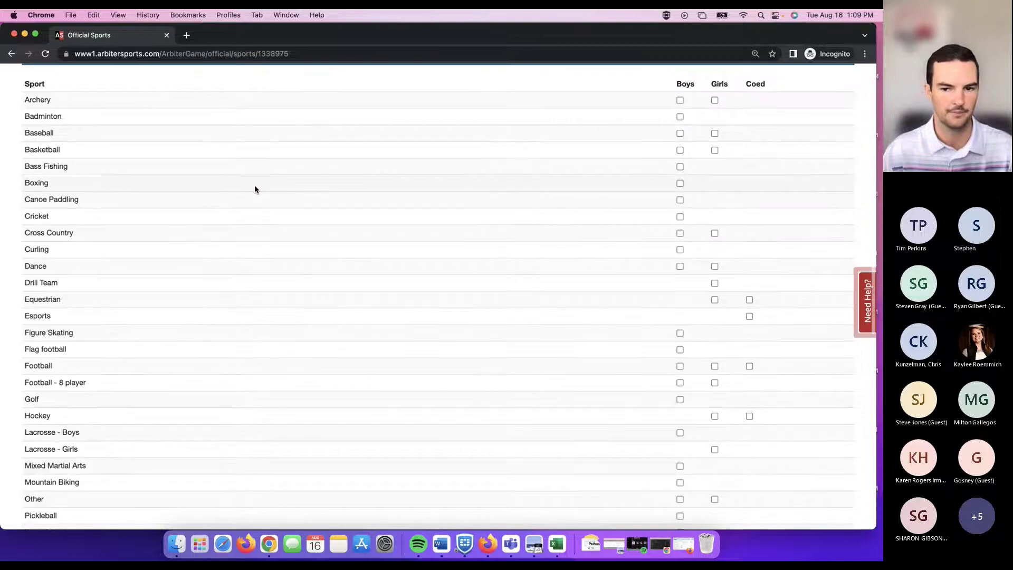
scroll(269, 241, up, 2)
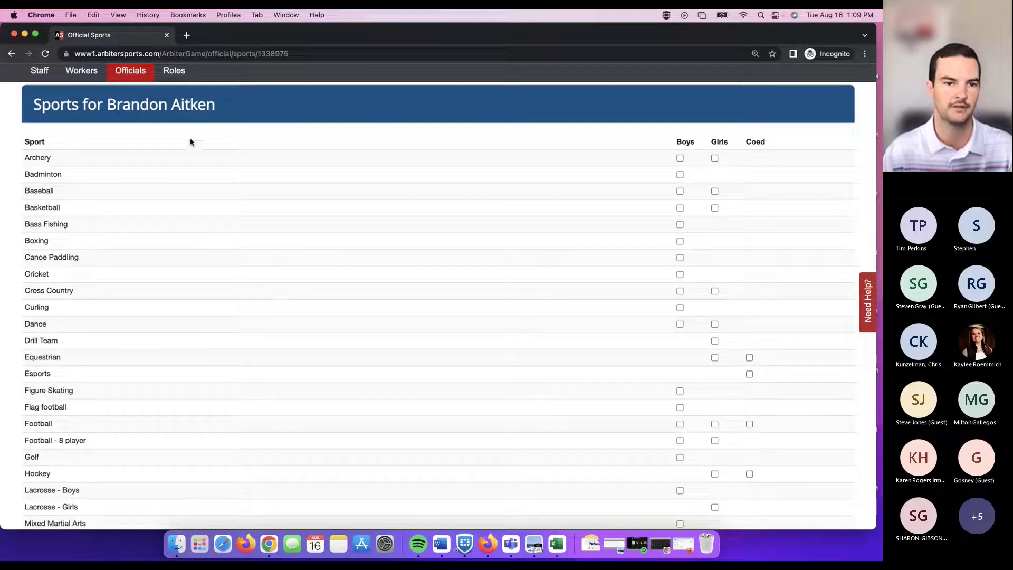
click(679, 274)
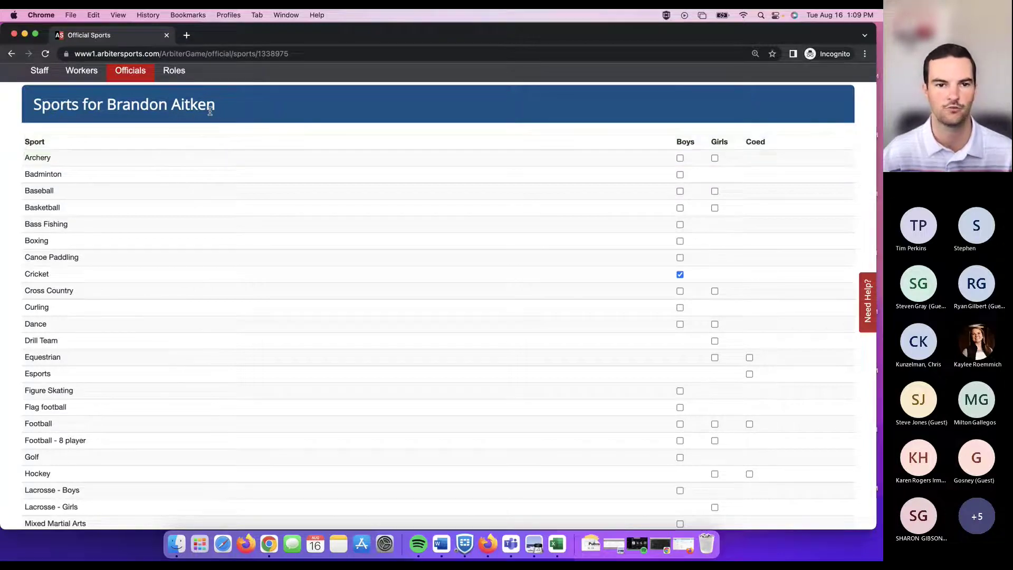
scroll(154, 139, up, 3)
click(135, 138)
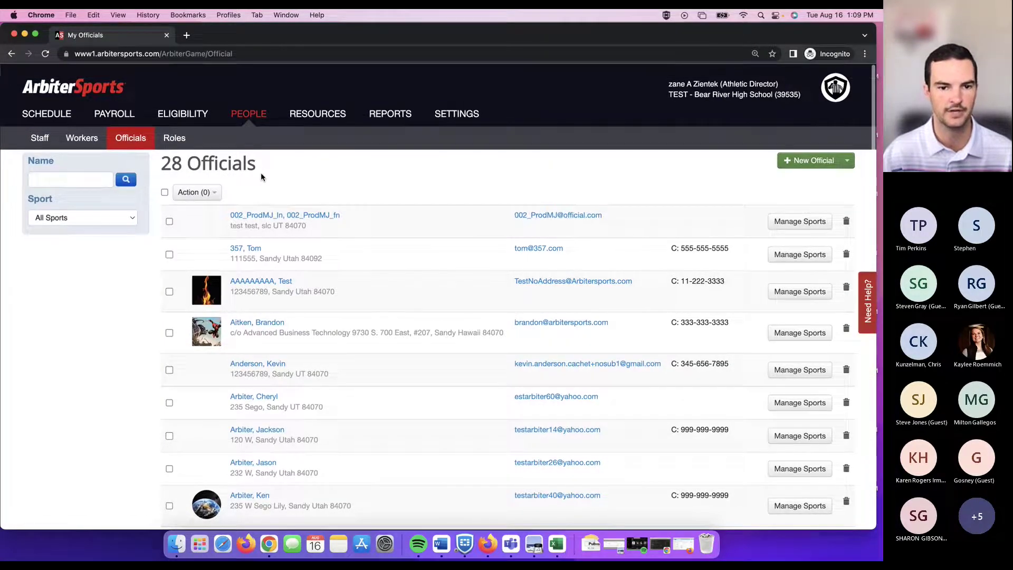
scroll(261, 173, down, 1)
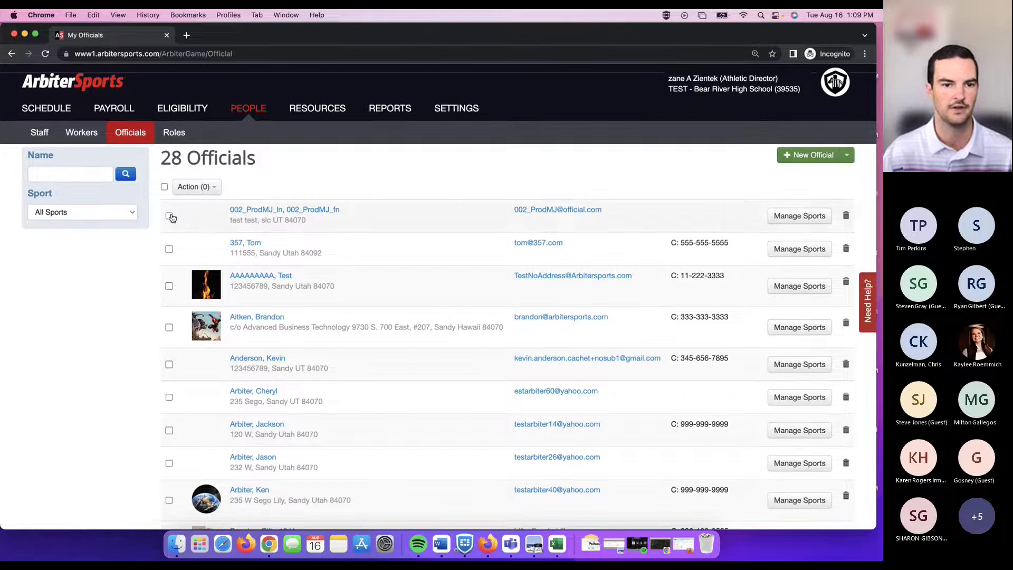
click(169, 216)
click(201, 188)
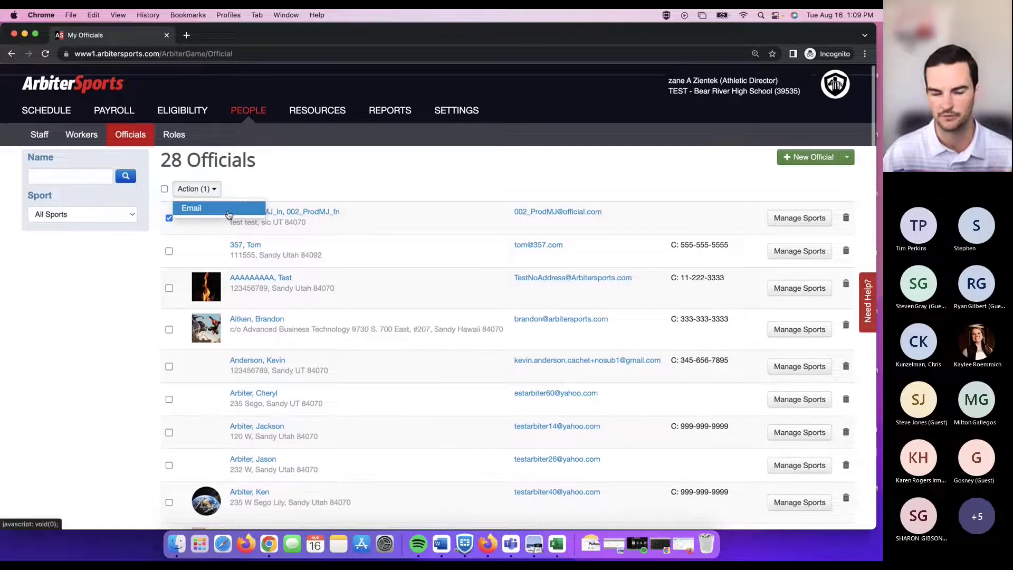
click(274, 170)
scroll(274, 169, up, 1)
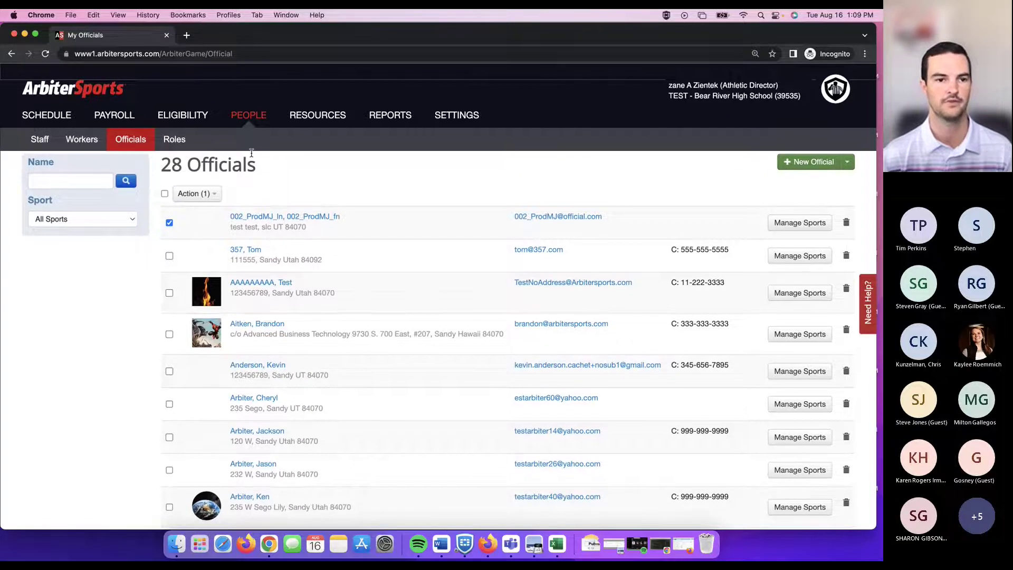
Return to the 8/1–8/31/2022 schedule of 20 events and expand the Add New menu.
click(48, 115)
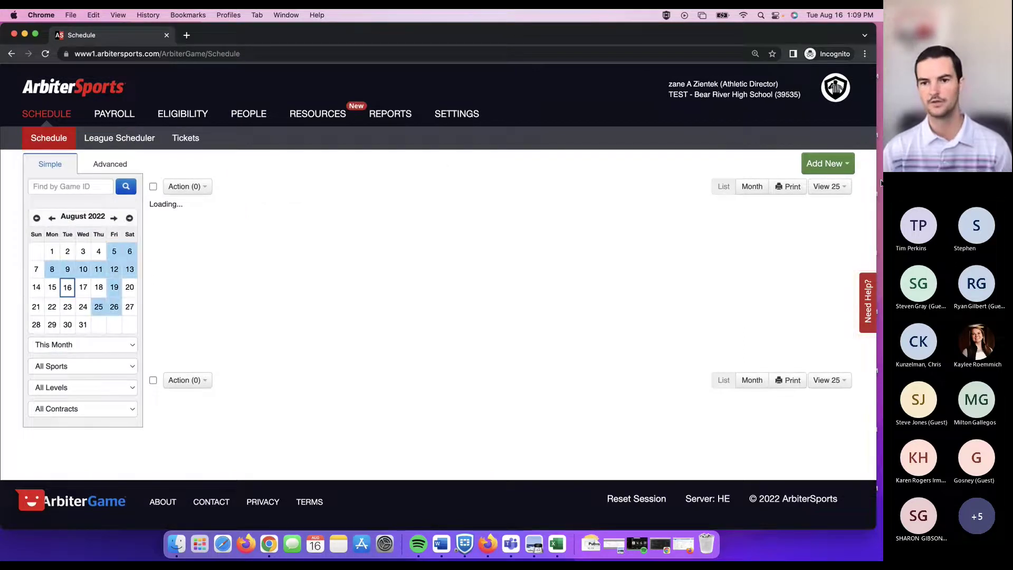
click(847, 164)
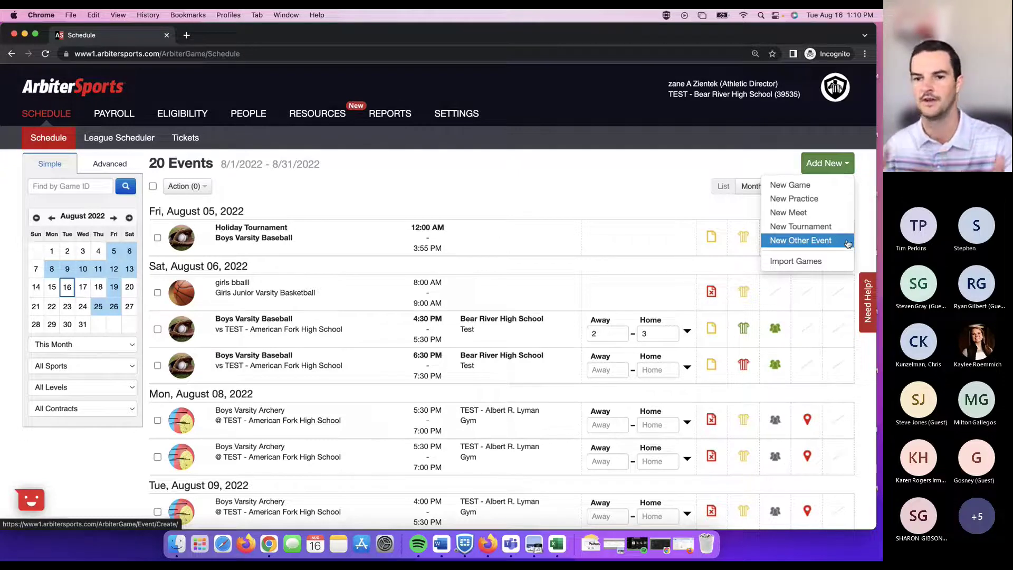
Start a New Other Event, focus its Title field, and expand the Publish Event dropdown.
click(792, 242)
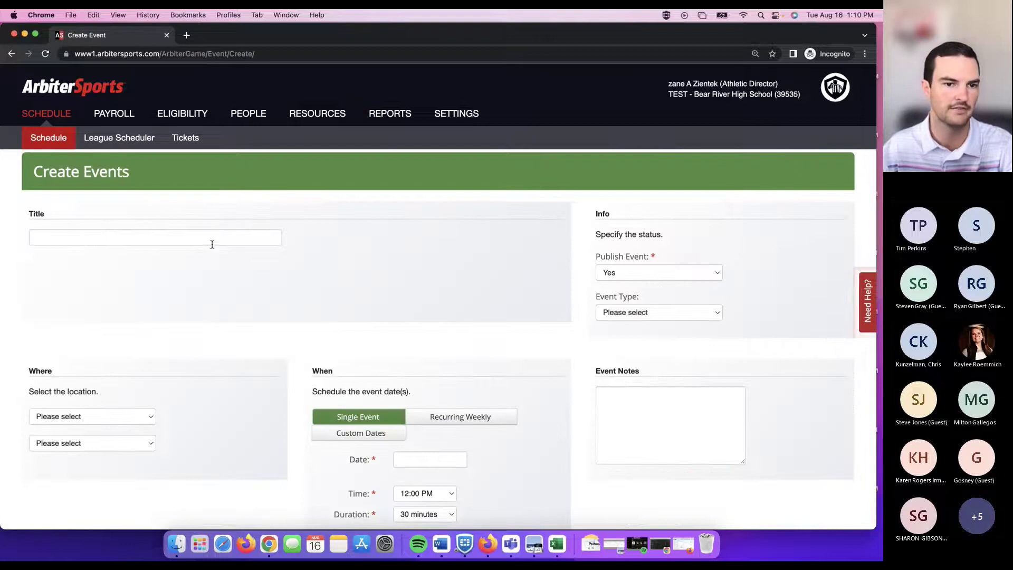
click(211, 238)
scroll(198, 273, down, 2)
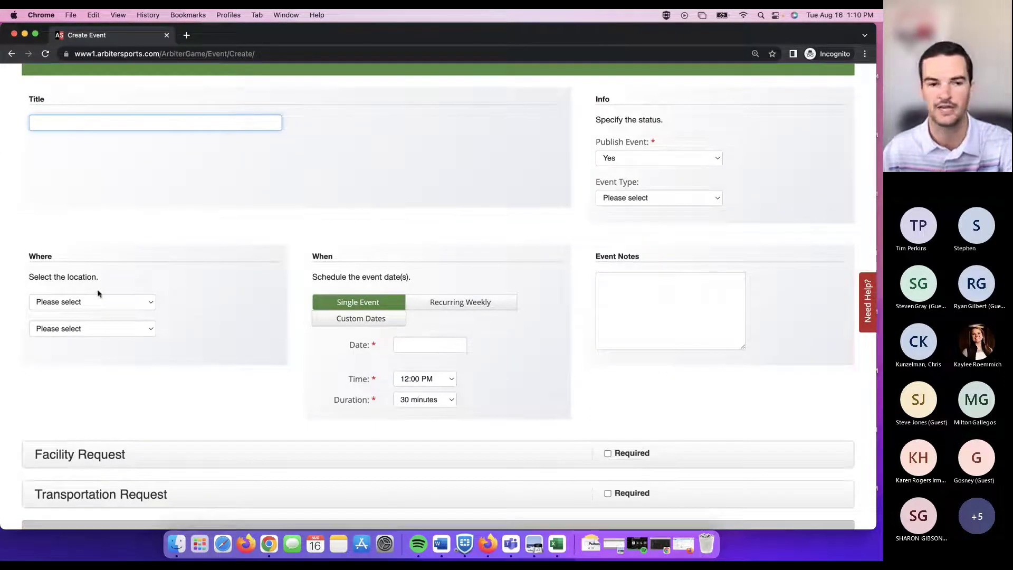
scroll(229, 301, up, 1)
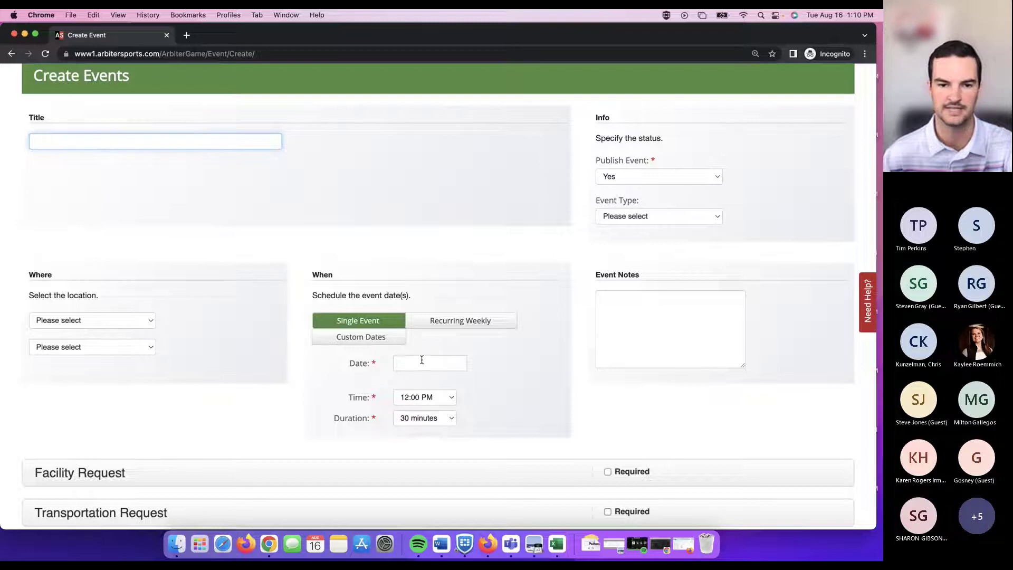
scroll(586, 310, up, 2)
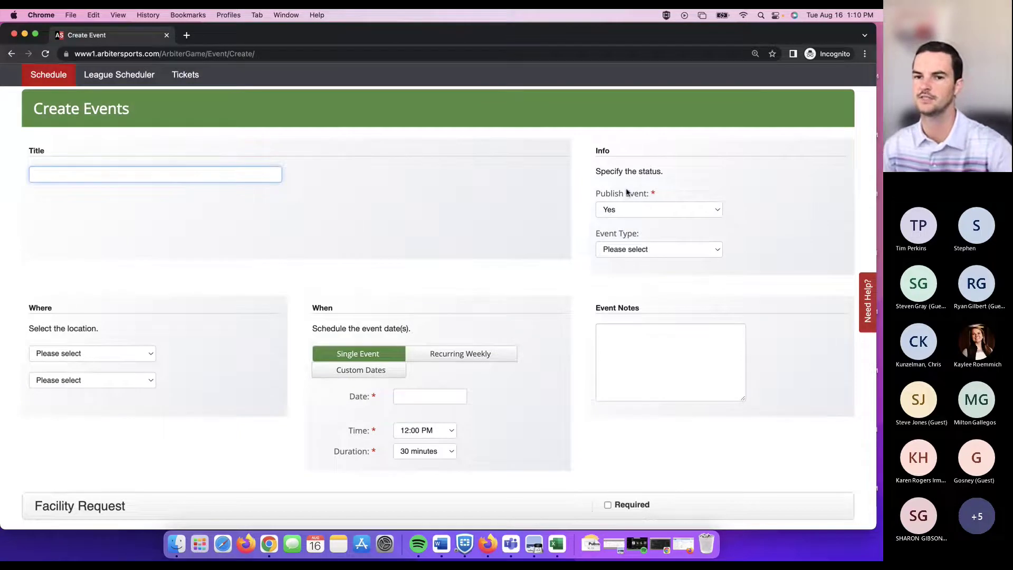
click(650, 207)
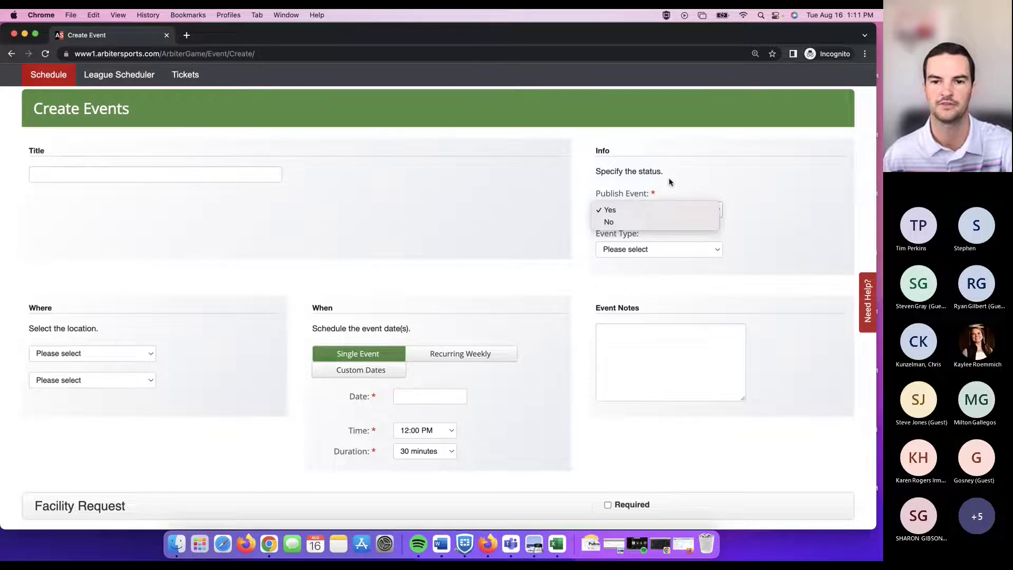
Keep Publish Event at Yes and choose Band as the event type.
click(672, 210)
click(690, 254)
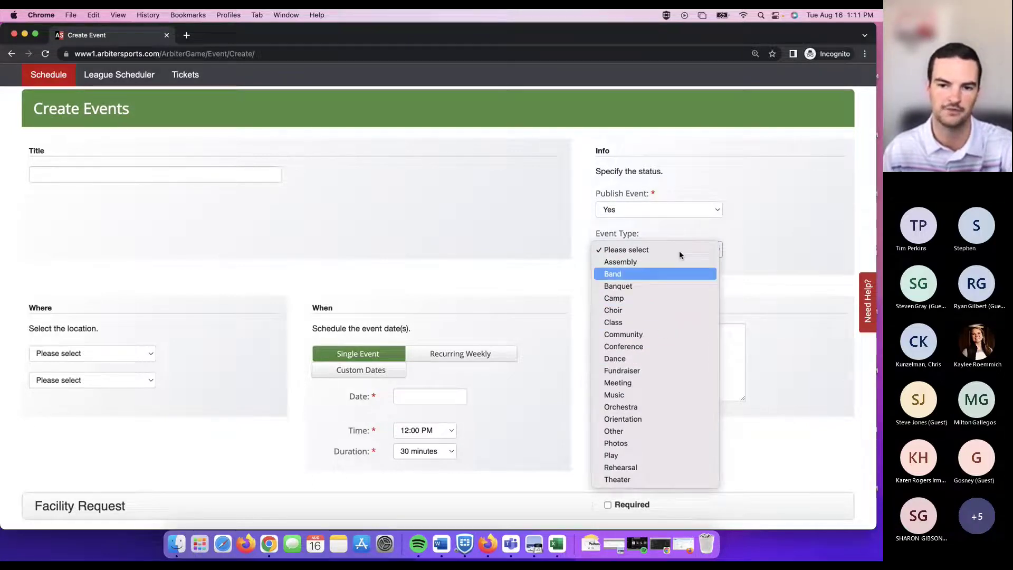
click(683, 280)
scroll(617, 291, down, 3)
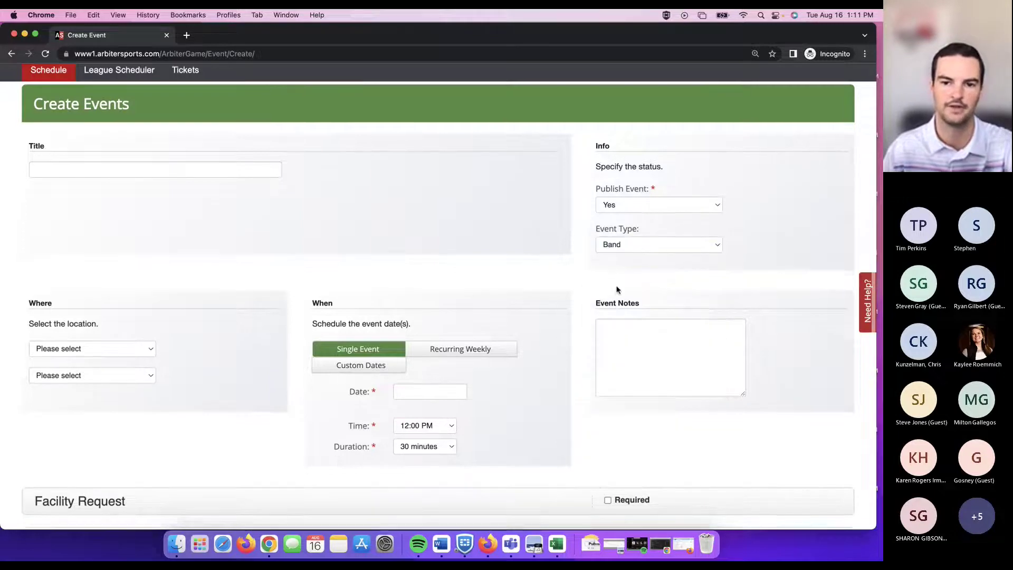
scroll(625, 321, down, 2)
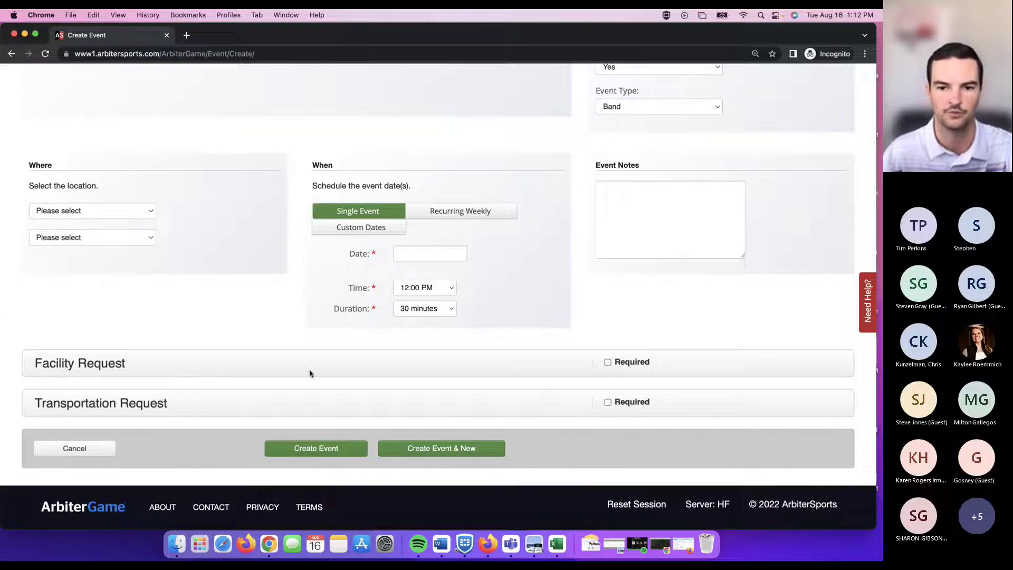
Mark both the Facility Request and Transportation Request sections as Required.
click(608, 363)
scroll(357, 380, down, 4)
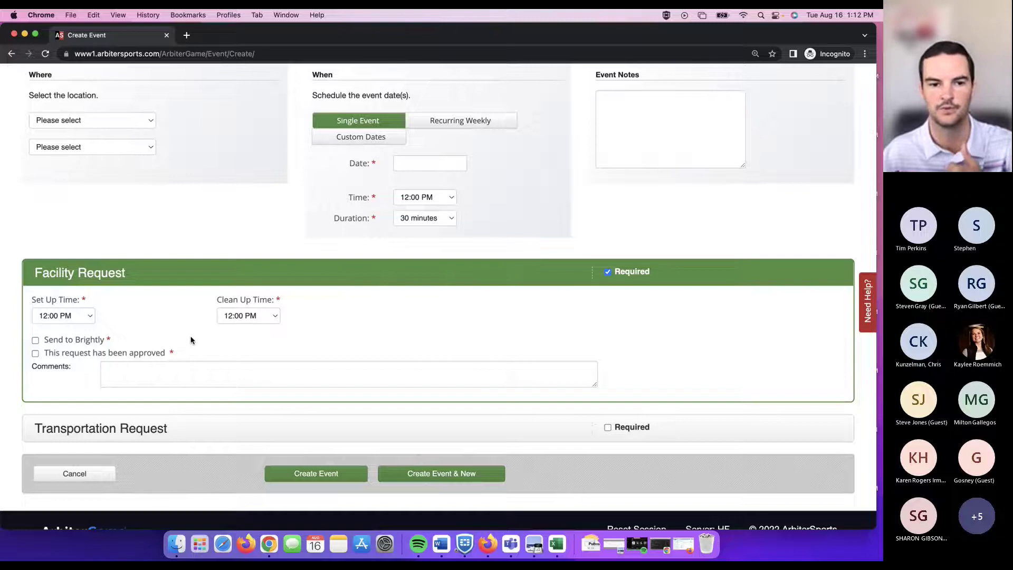
click(609, 428)
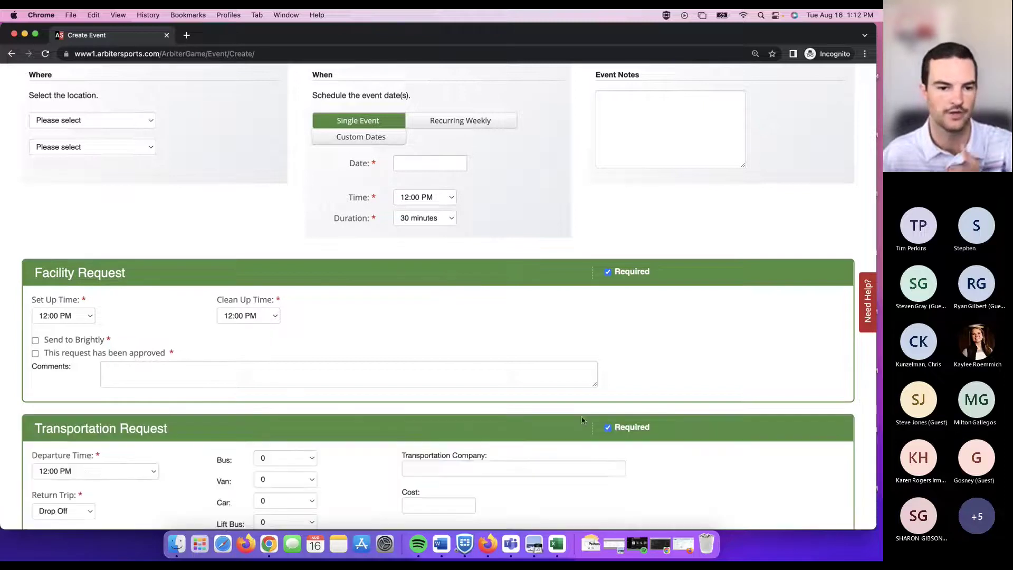
scroll(508, 407, down, 4)
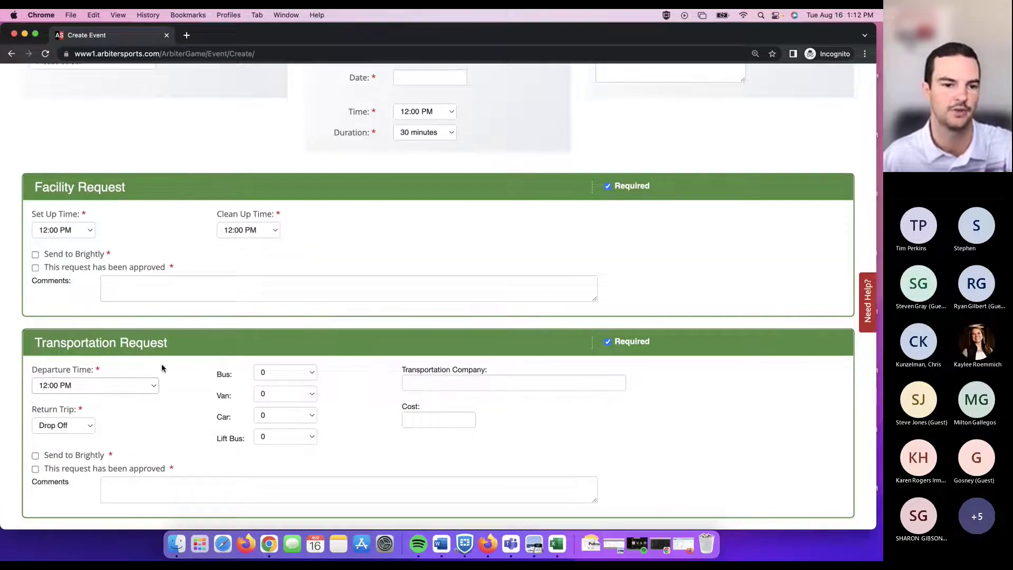
scroll(174, 362, down, 2)
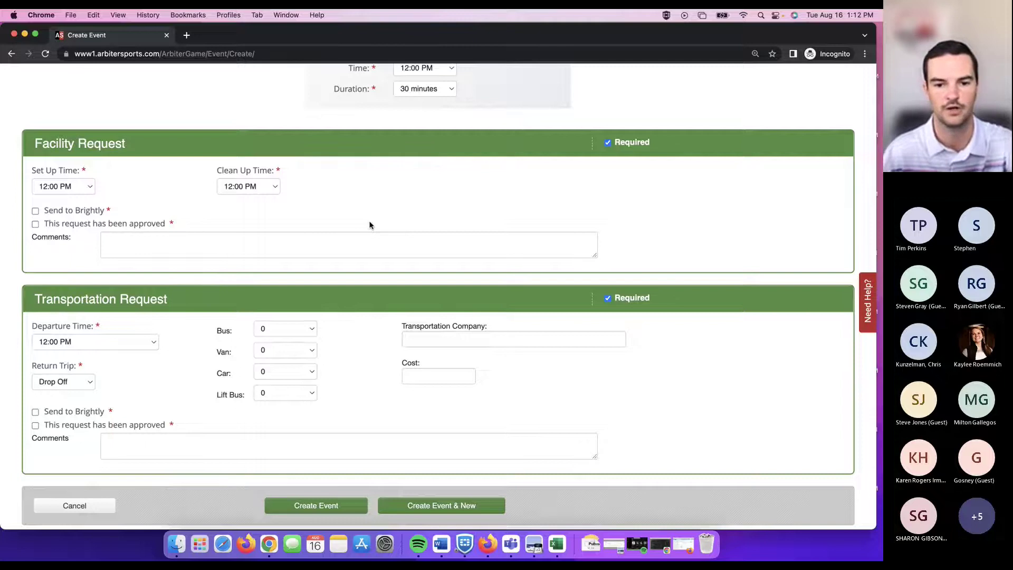
scroll(369, 226, up, 8)
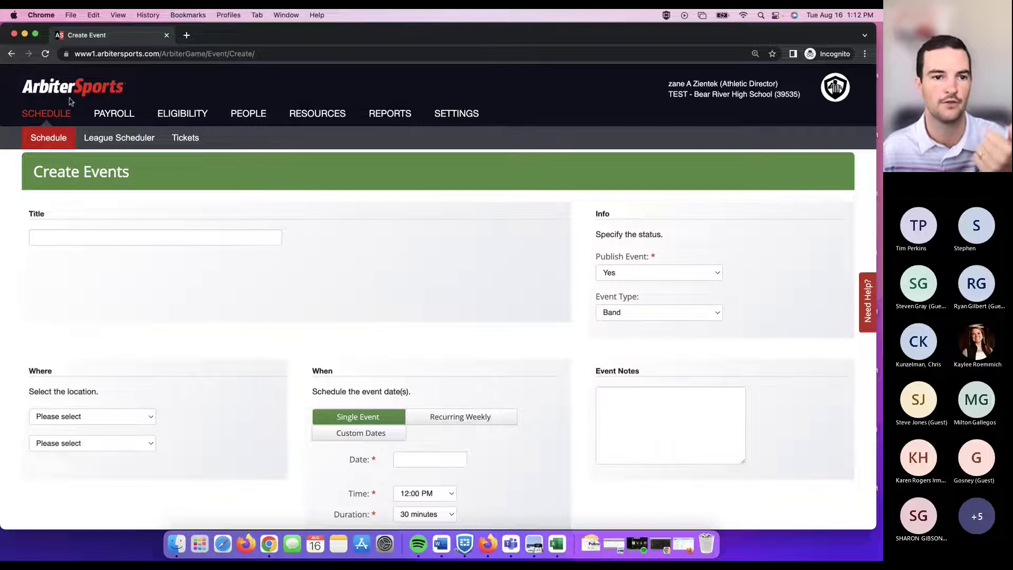
Abandon the unsaved event for the schedule and choose Add New > Import Games.
click(50, 135)
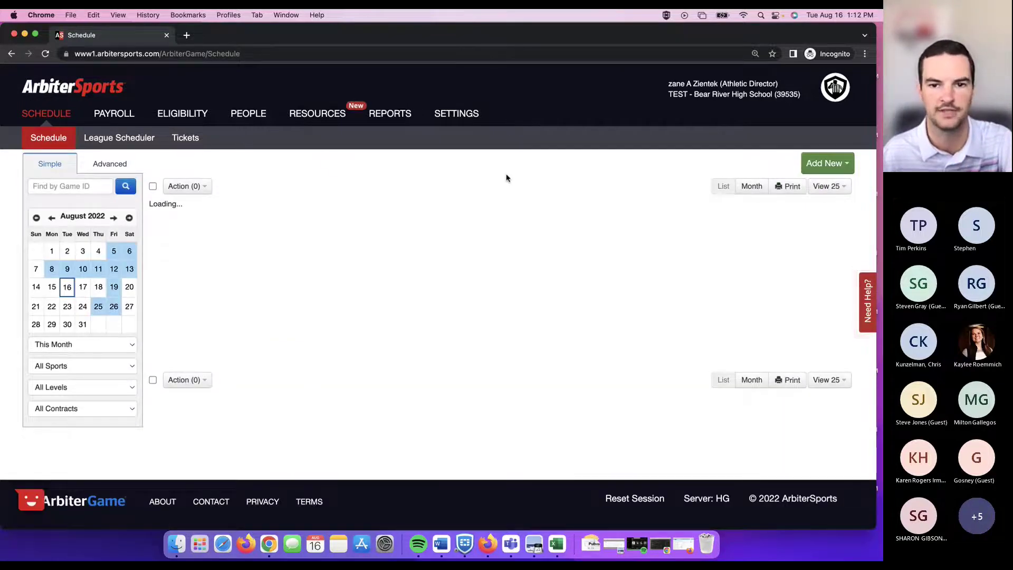
click(845, 167)
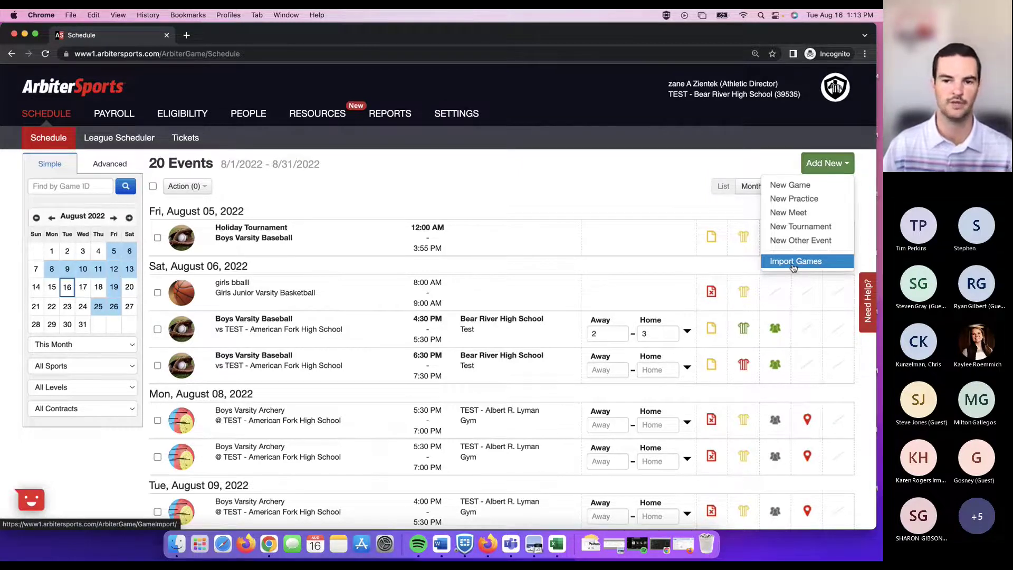
click(793, 263)
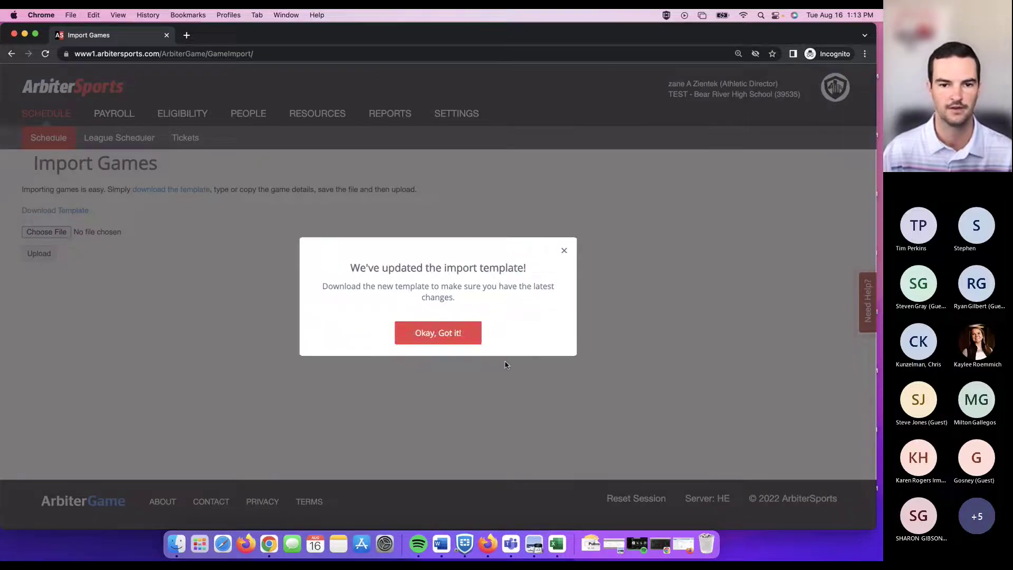
Dismiss the template-updated notice with 'Okay, Got it!'.
click(461, 336)
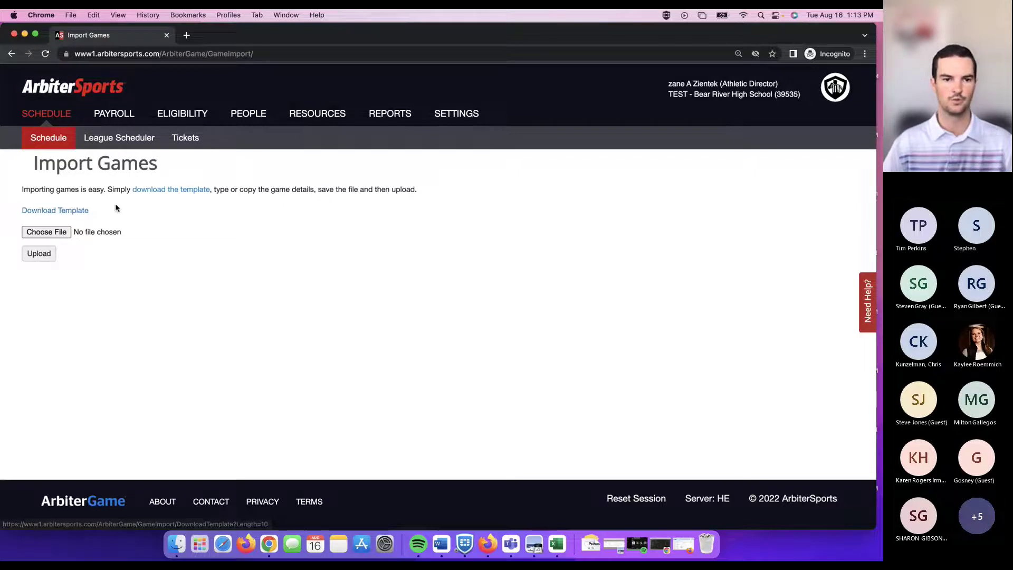
Bring the ImportGames spreadsheet to the front, zoom in slightly and maximize its window.
key(ctrl+Up)
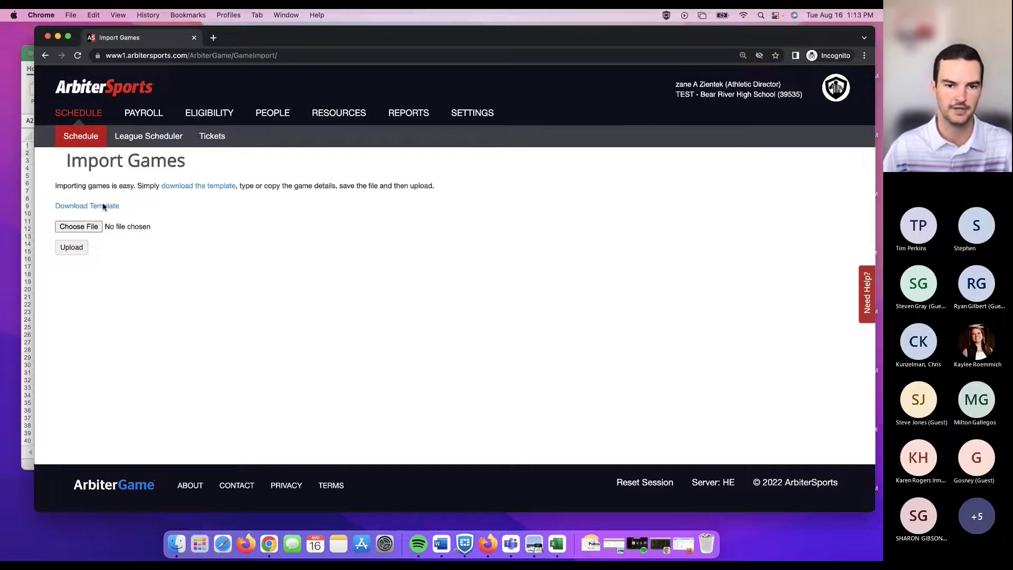
click(129, 406)
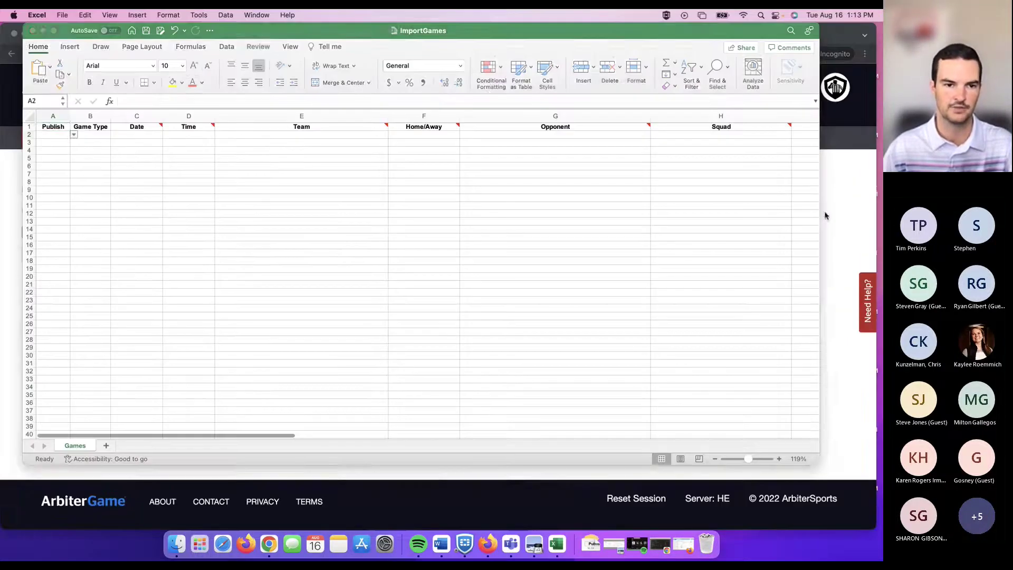
click(751, 458)
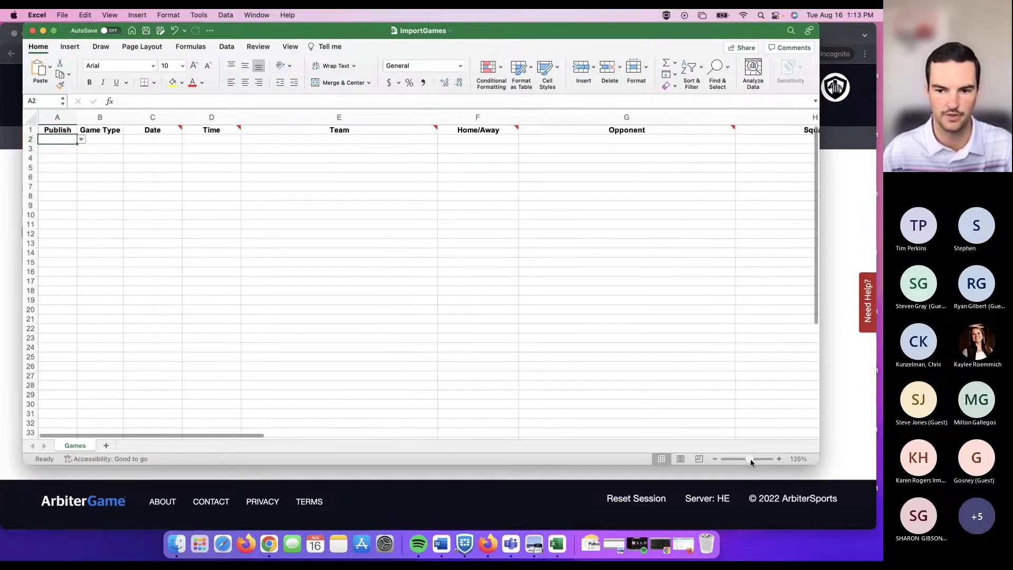
double_click(809, 466)
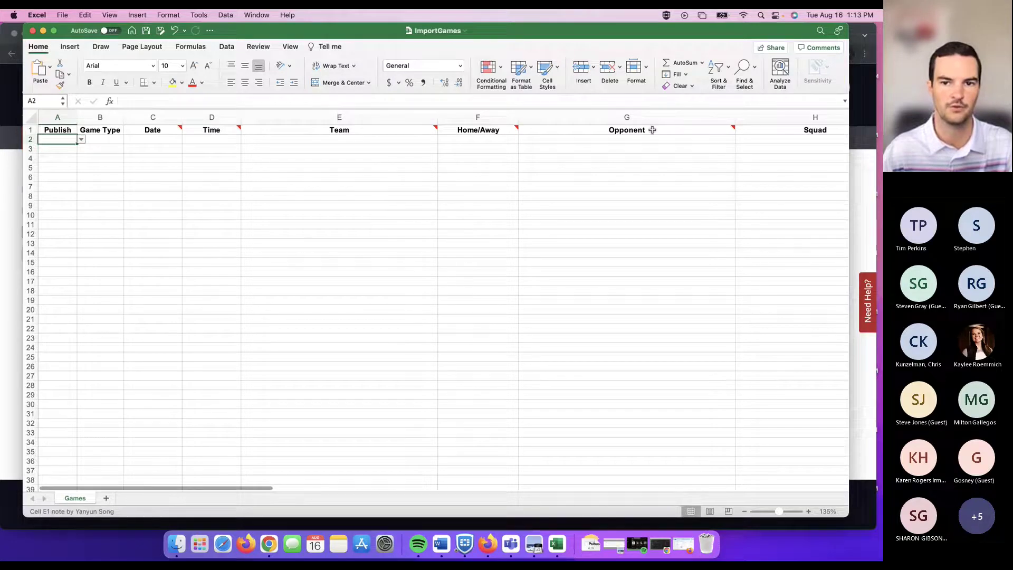
Set Publish to Yes in cell A2 and view B2's game type list without choosing.
click(100, 140)
mouse_move(158, 131)
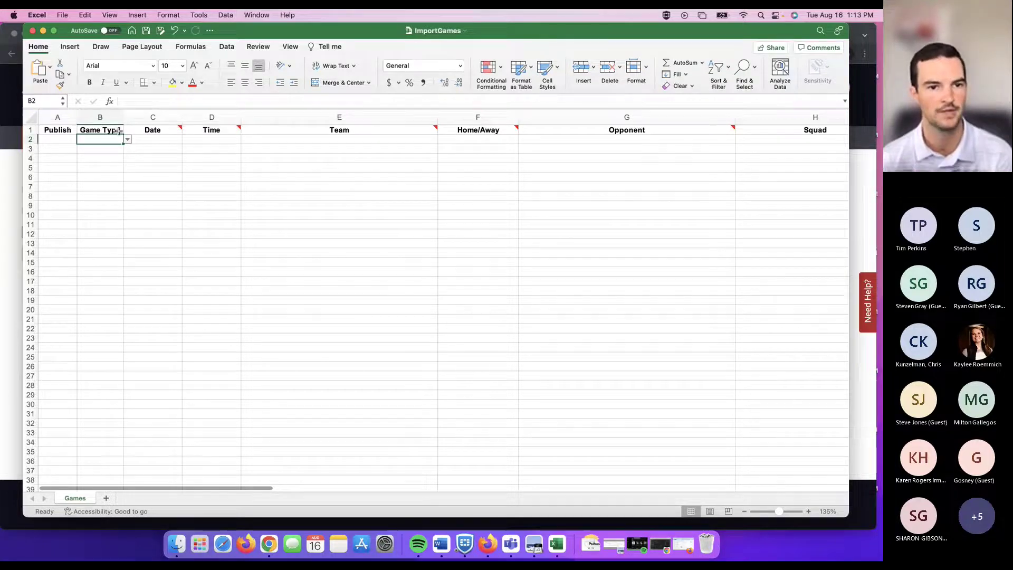
click(67, 138)
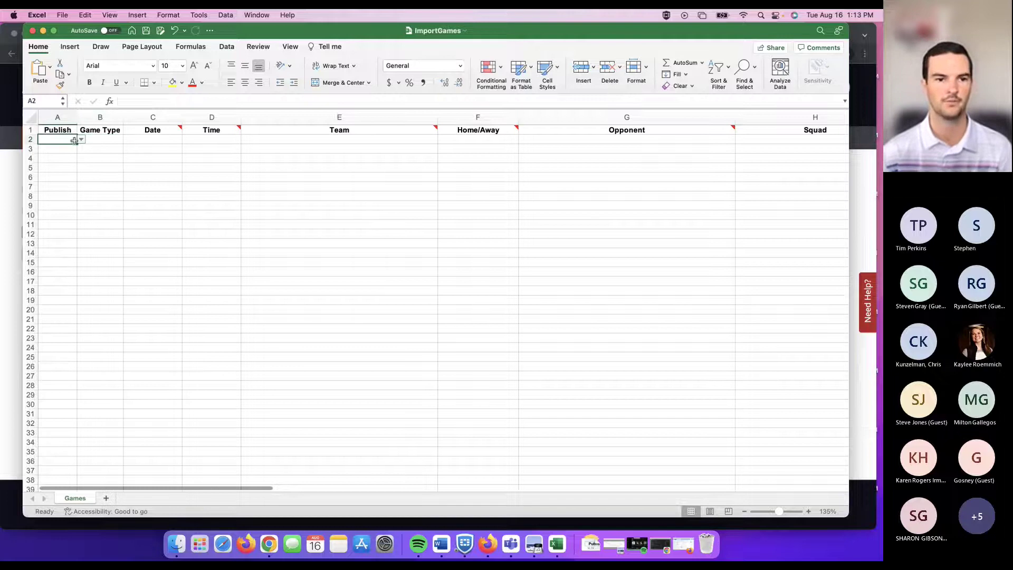
click(81, 139)
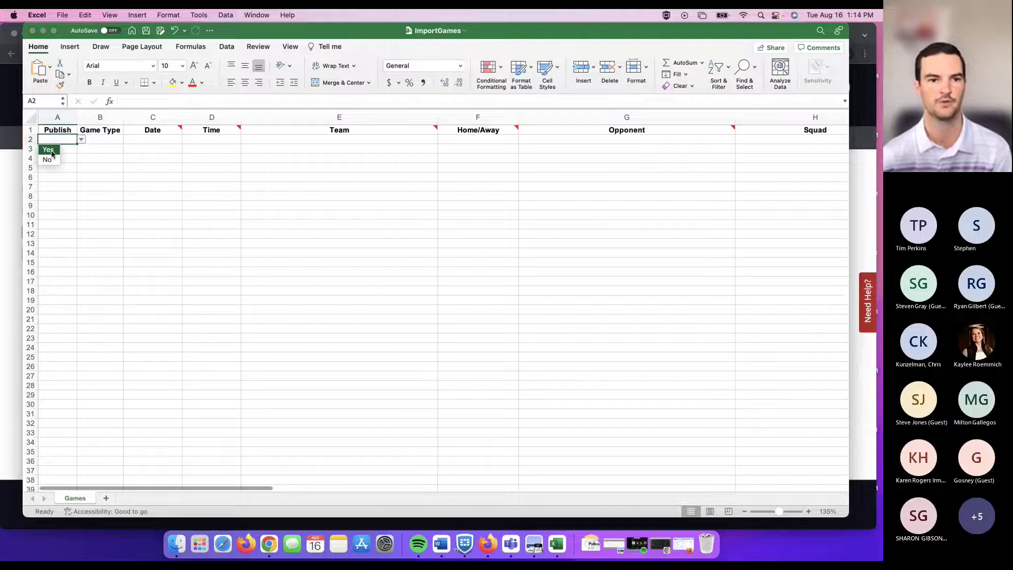
click(49, 150)
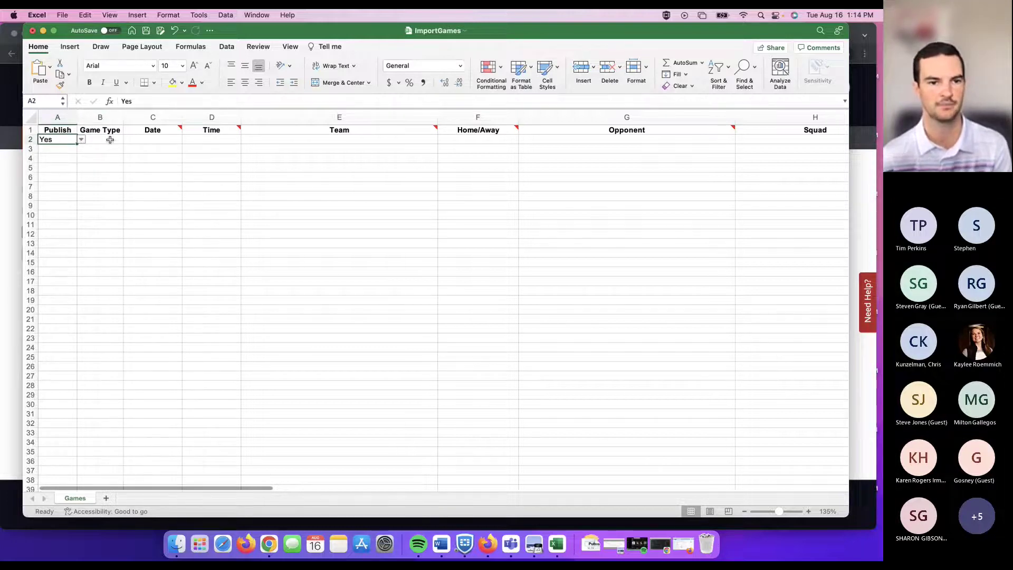
click(110, 139)
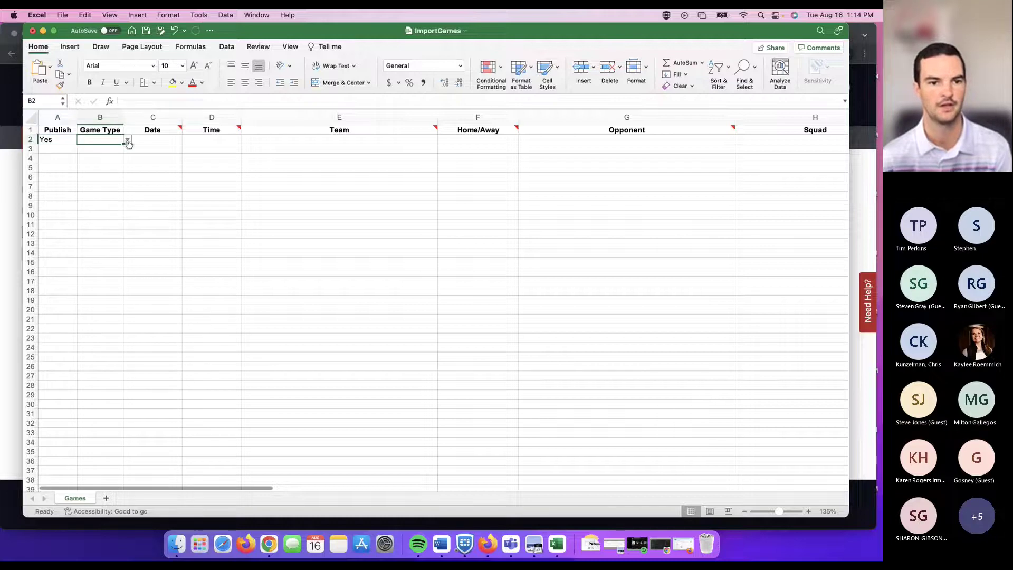
click(127, 139)
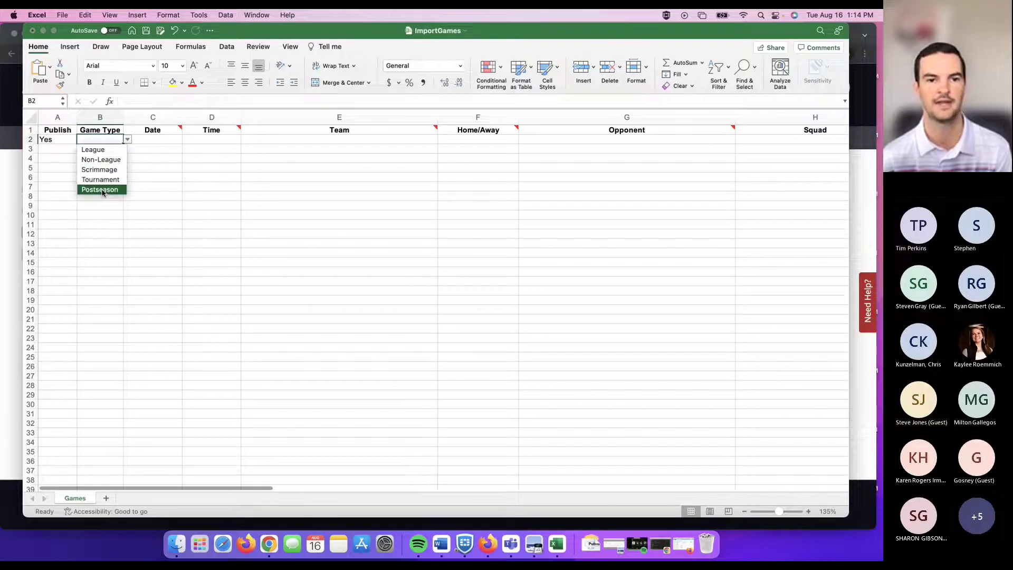
click(153, 140)
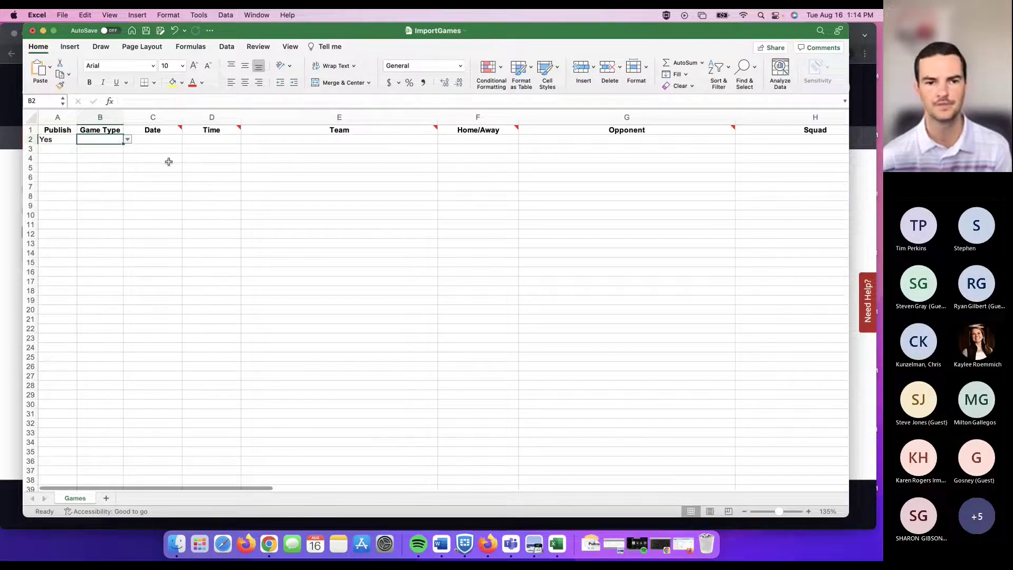
click(172, 141)
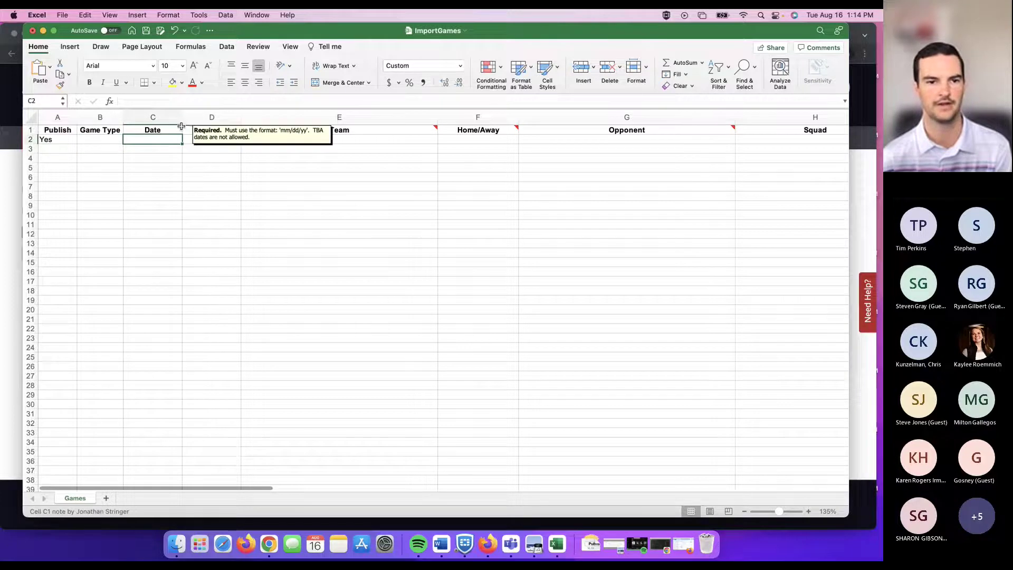
click(181, 127)
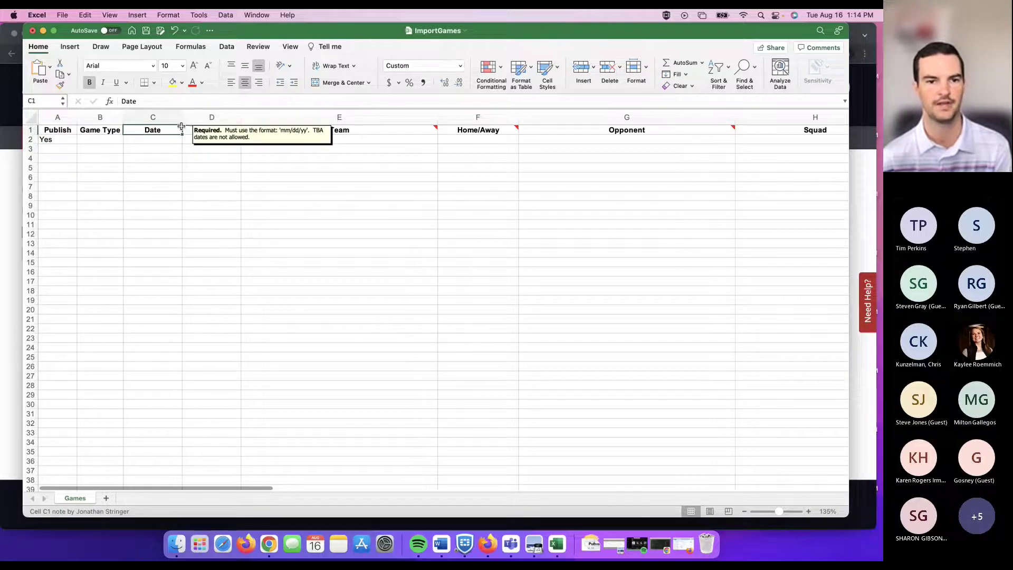
click(222, 164)
click(414, 141)
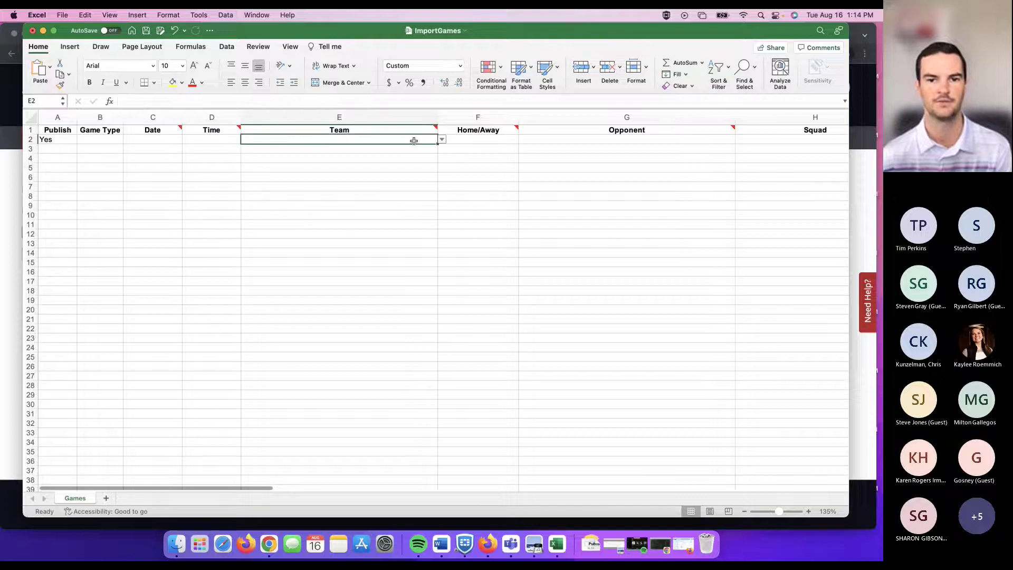
click(442, 140)
scroll(318, 187, down, 3)
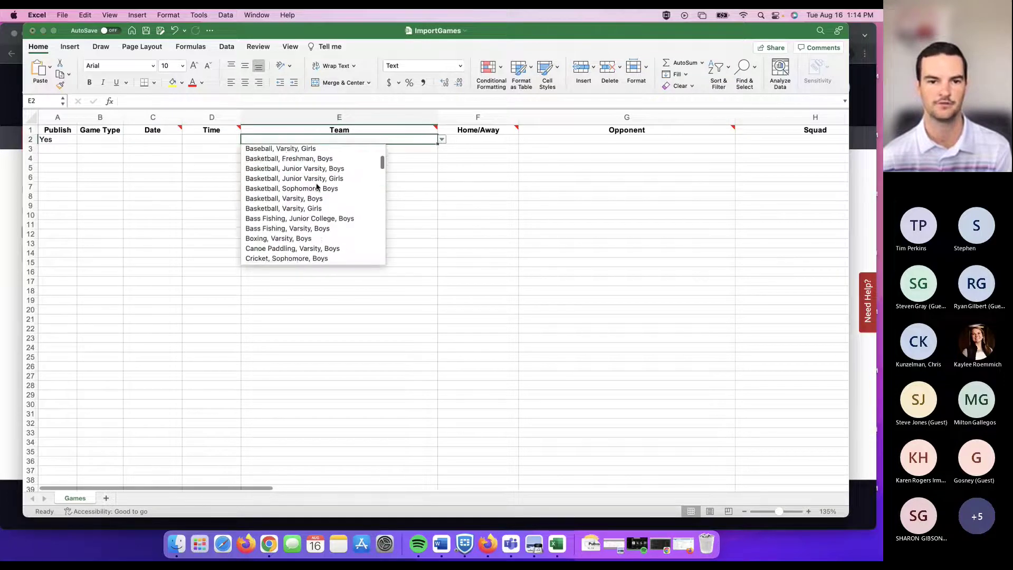
scroll(317, 187, down, 10)
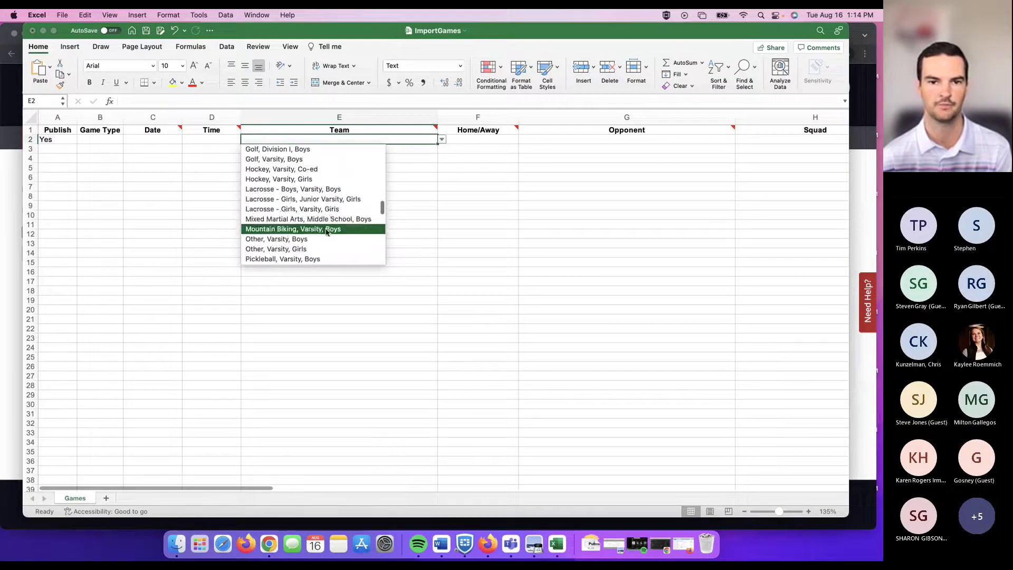
click(486, 172)
click(499, 140)
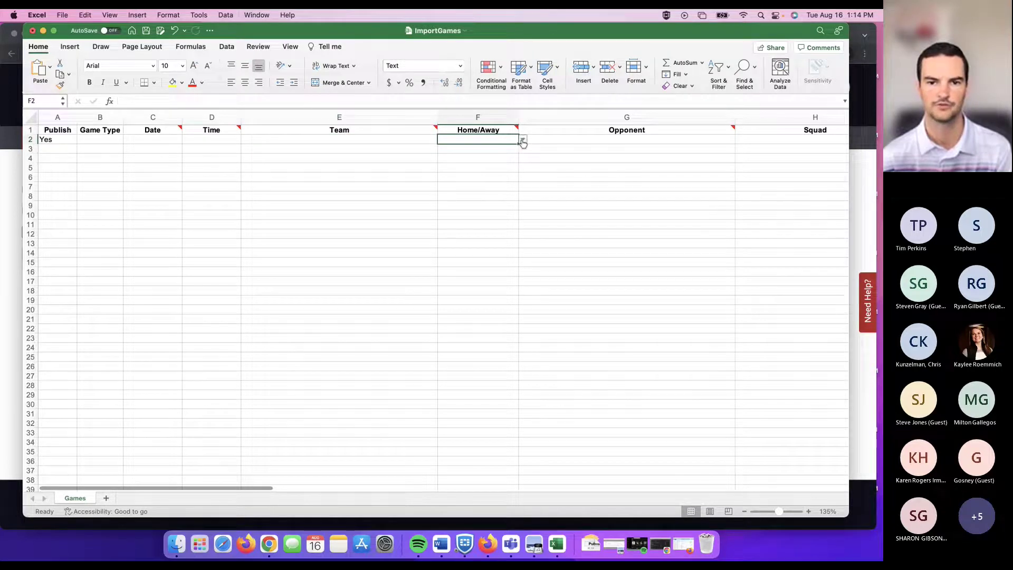
click(522, 140)
click(658, 145)
click(686, 140)
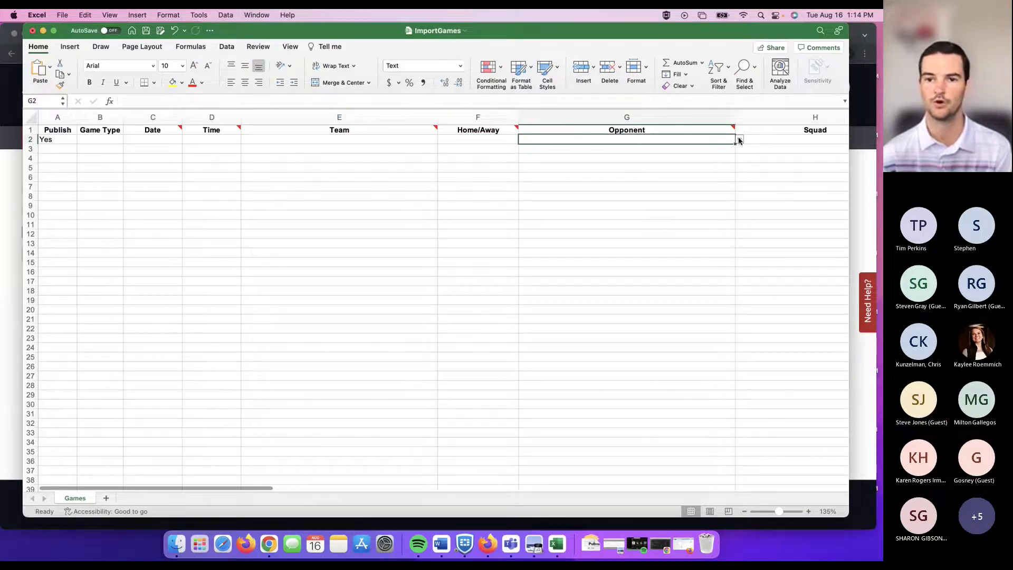
click(739, 140)
scroll(612, 190, down, 3)
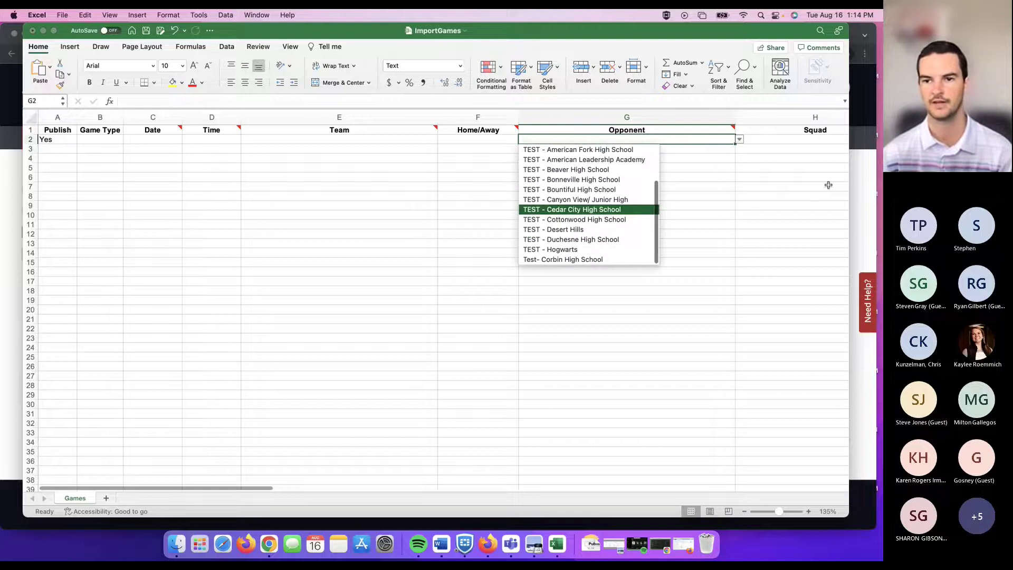
click(691, 203)
scroll(689, 191, right, 3)
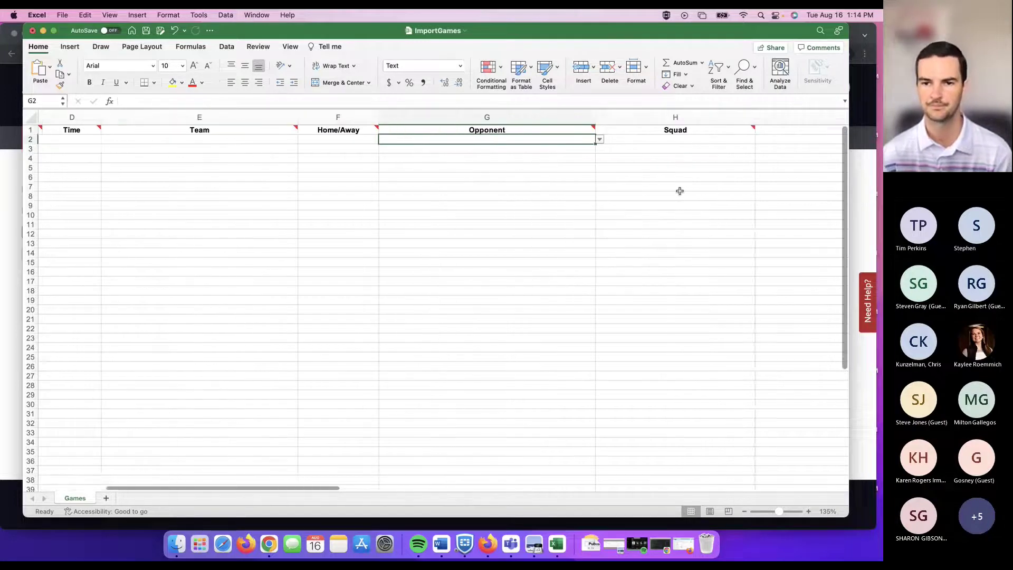
scroll(680, 191, right, 5)
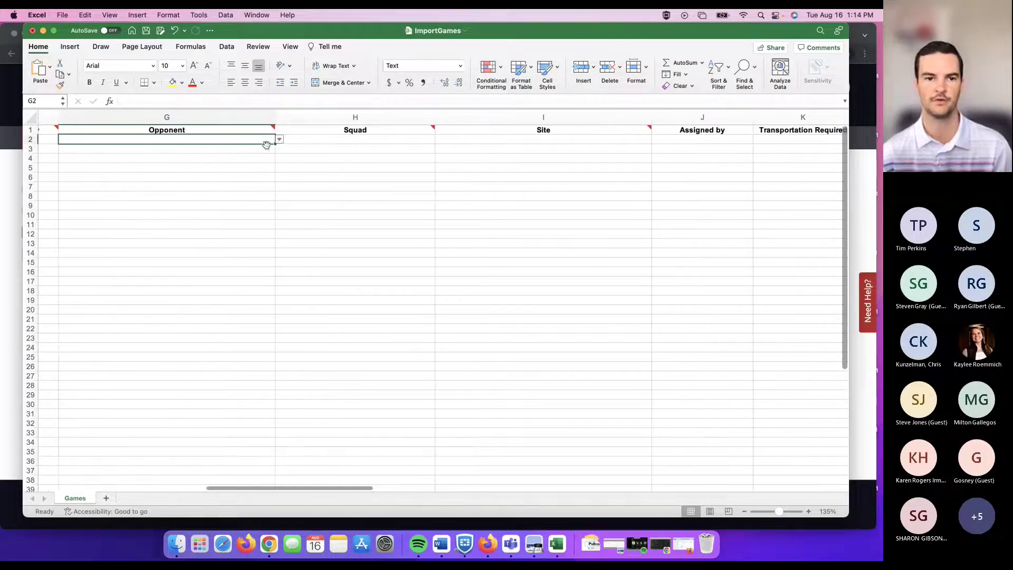
scroll(525, 161, right, 3)
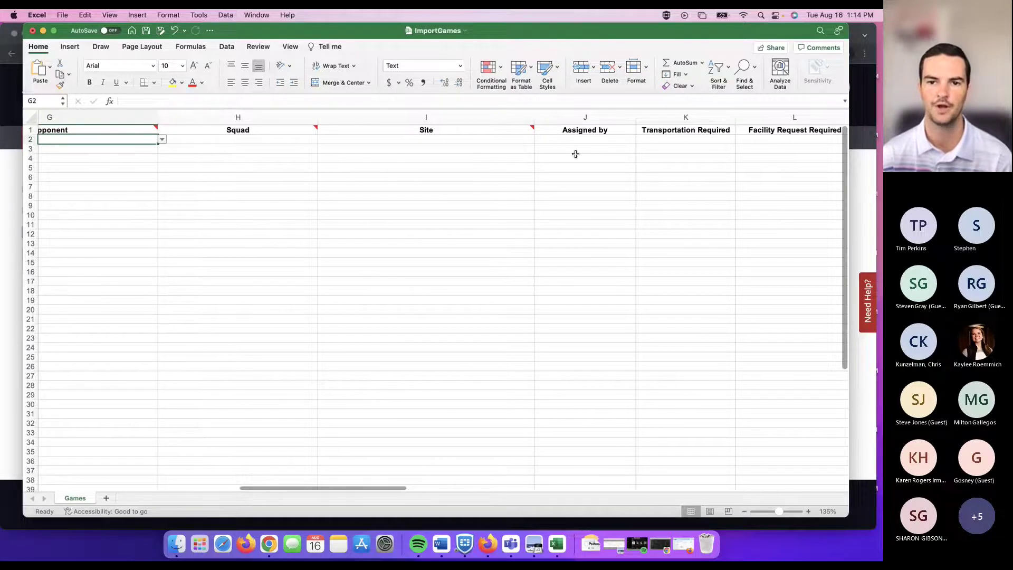
scroll(575, 154, right, 1)
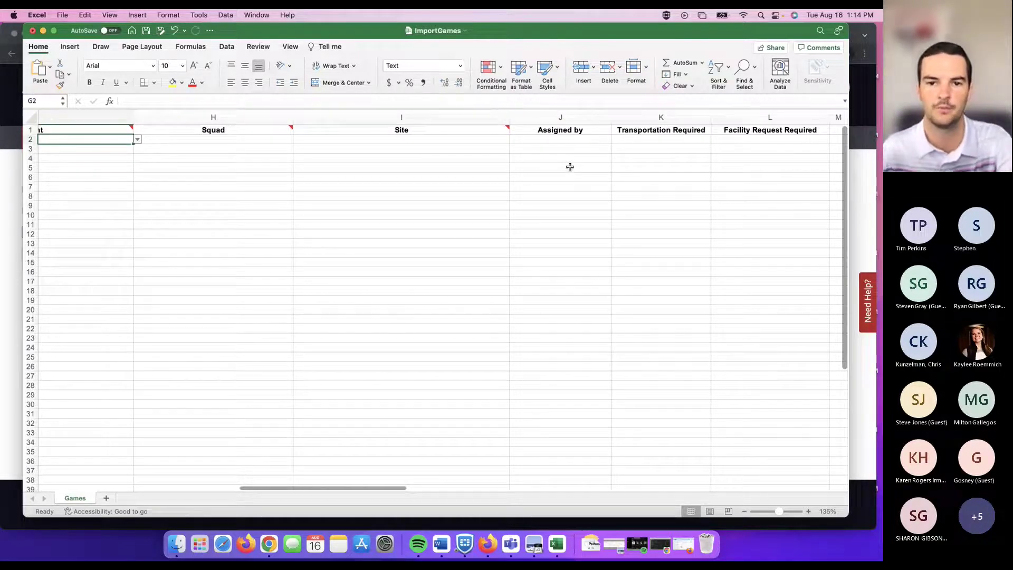
click(575, 117)
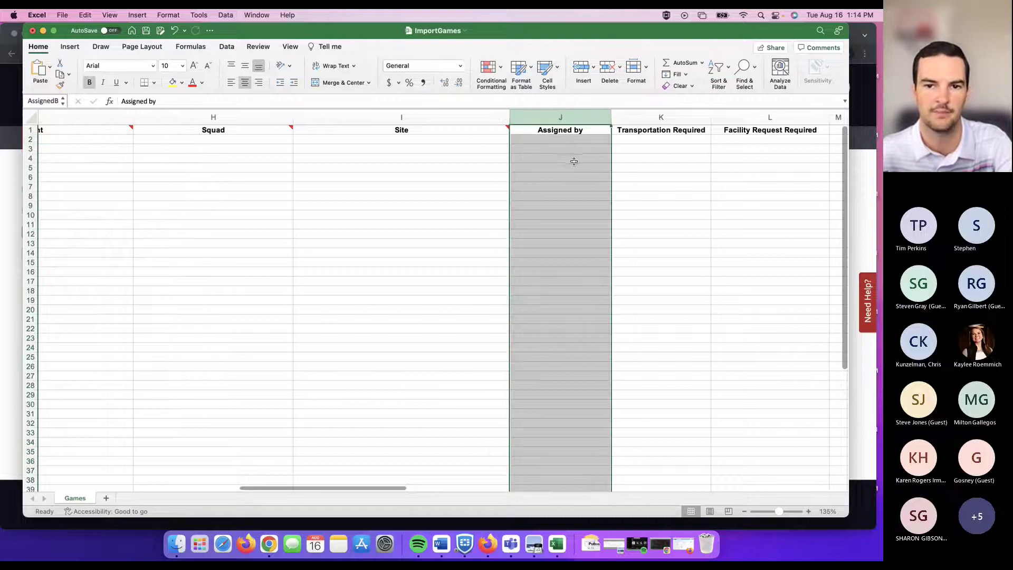
click(577, 131)
click(577, 140)
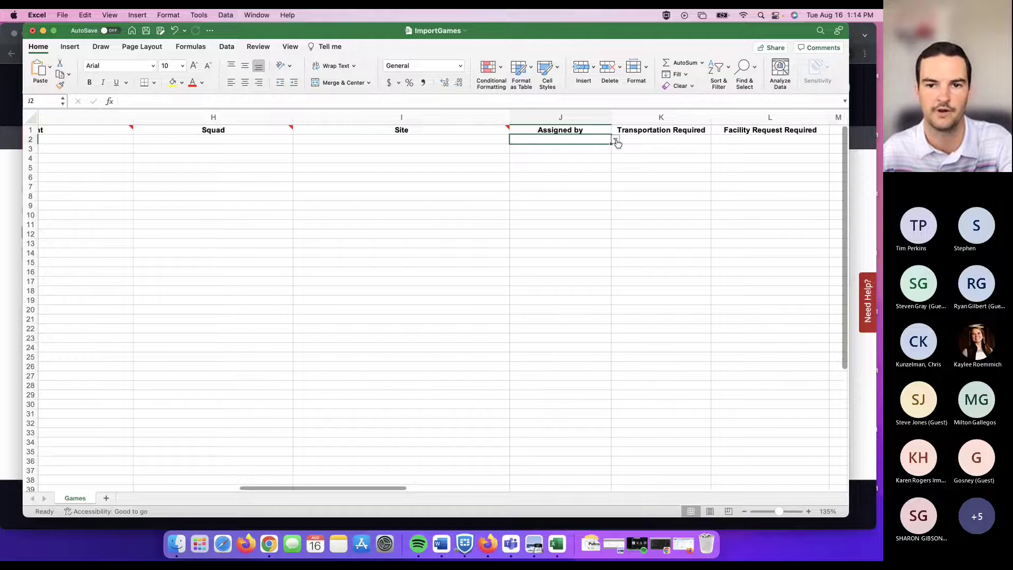
Set J2 to ArbiterOne assigner and fill it down through J15.
click(616, 139)
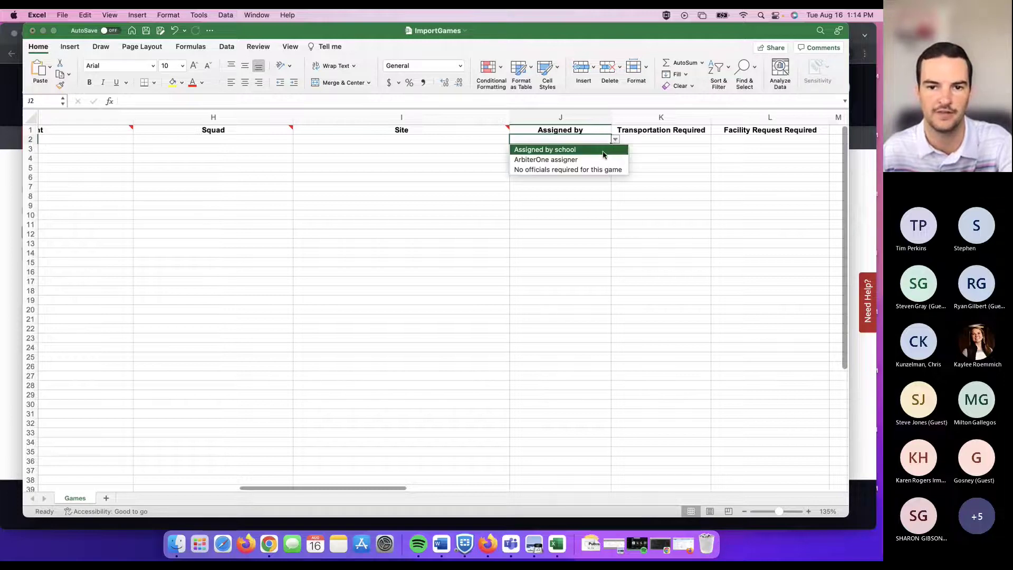
click(545, 159)
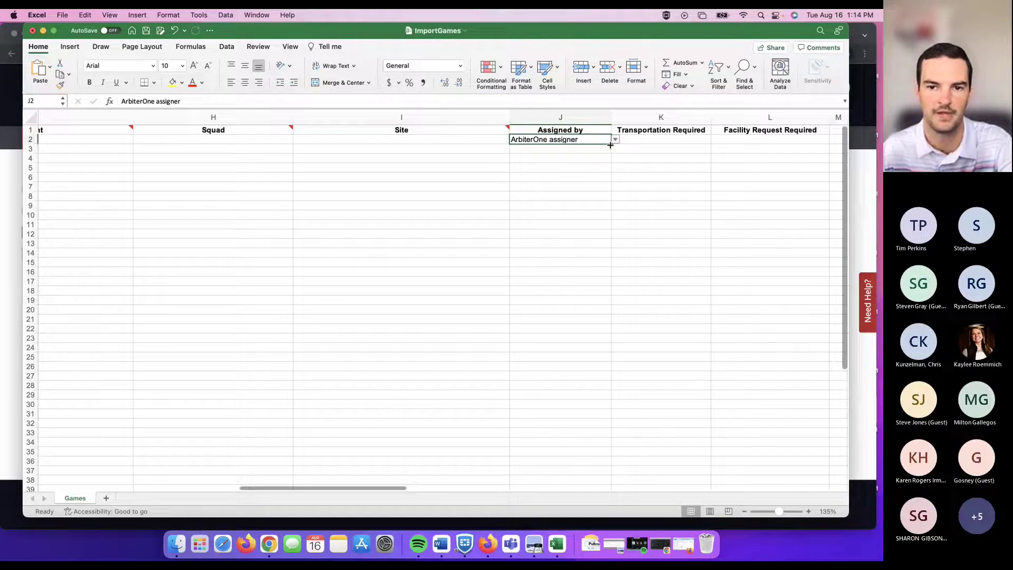
drag(610, 145, 585, 277)
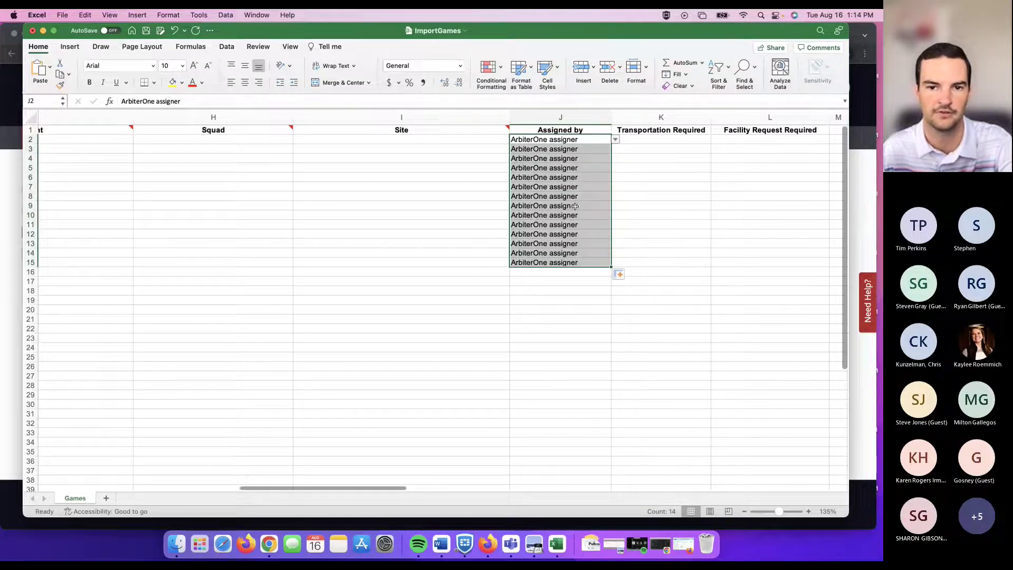
scroll(576, 177, left, 2)
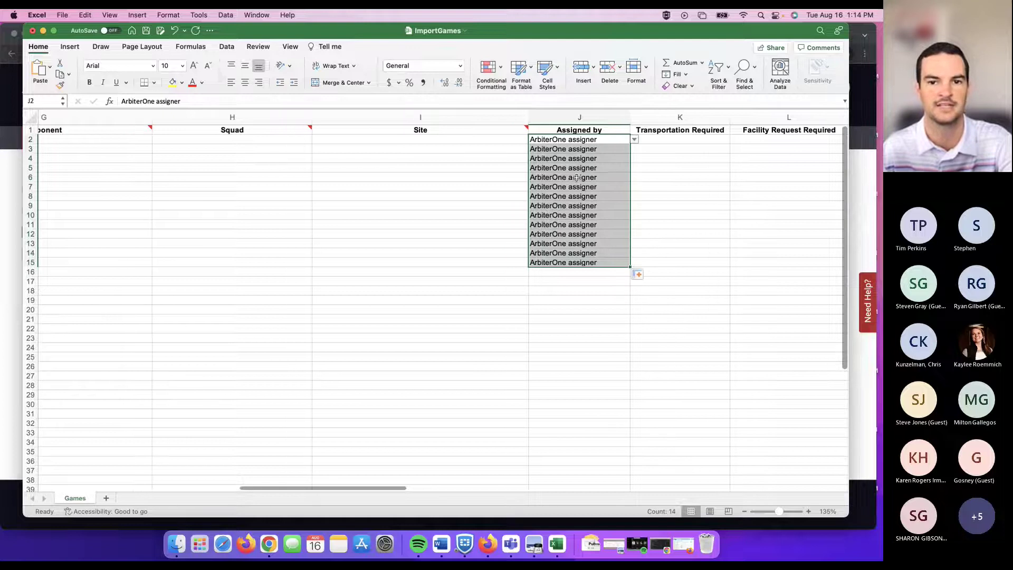
scroll(554, 173, left, 8)
scroll(486, 179, left, 4)
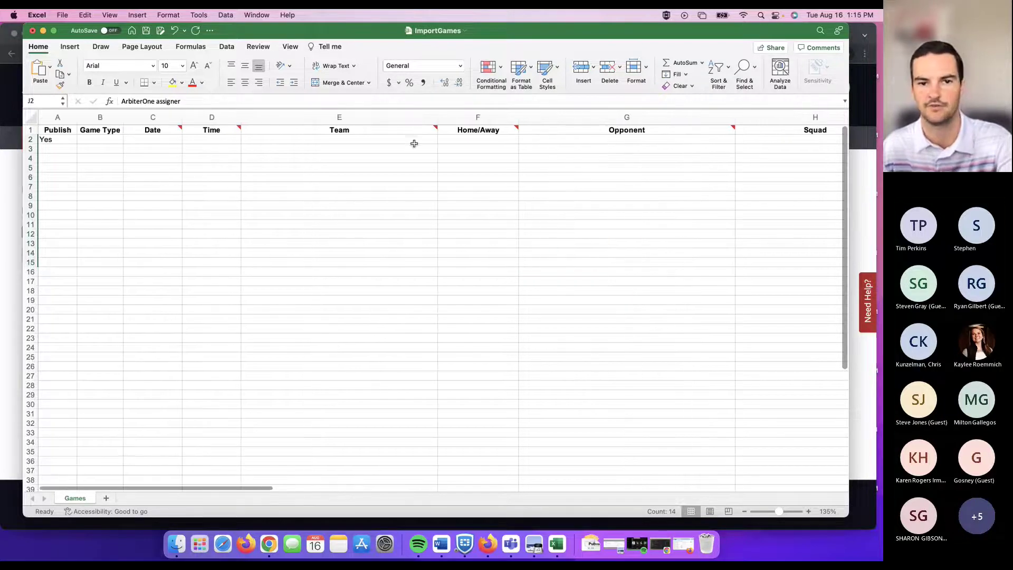
scroll(409, 141, right, 2)
scroll(409, 142, right, 5)
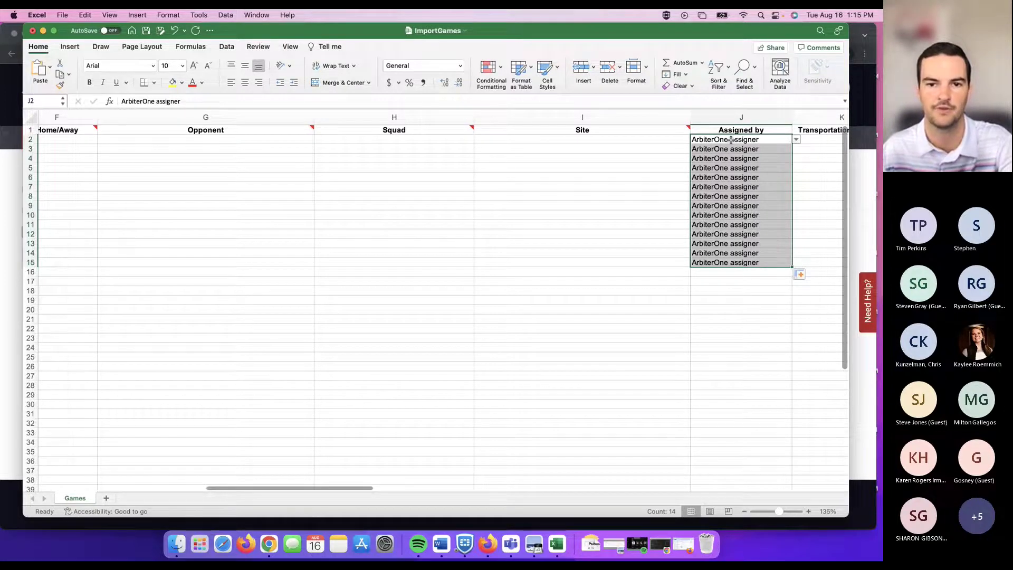
click(663, 142)
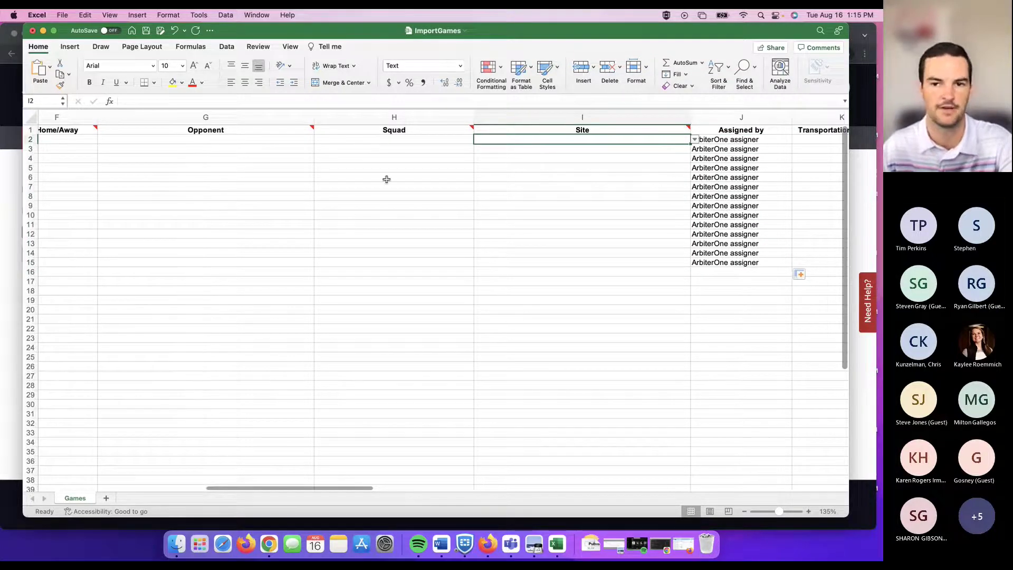
scroll(386, 174, right, 5)
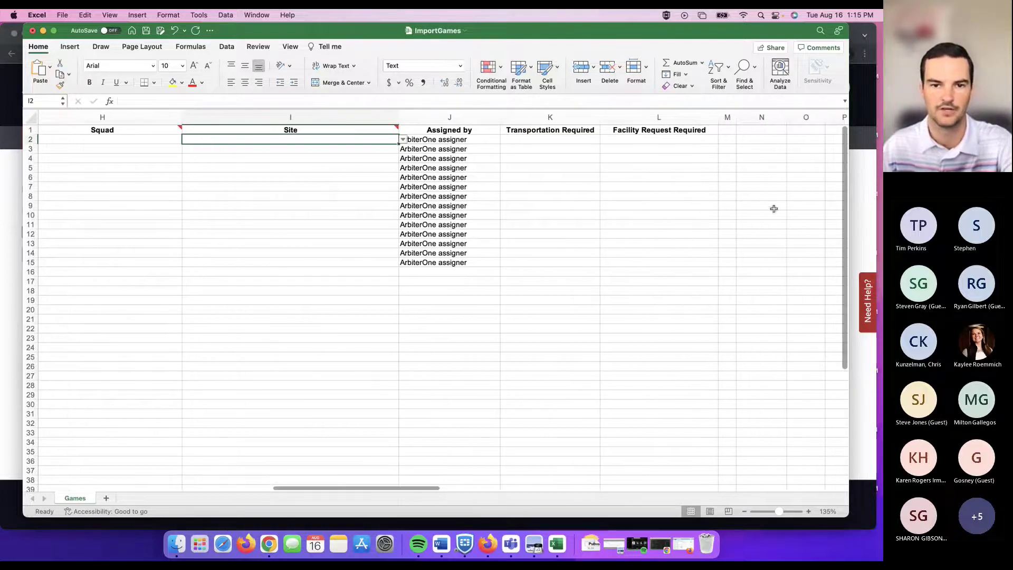
scroll(236, 172, left, 10)
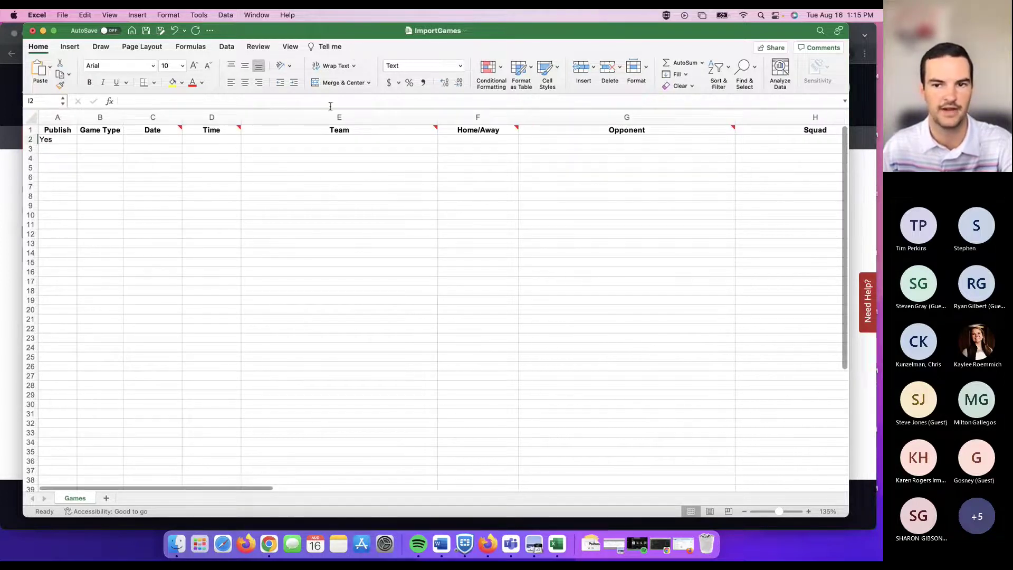
Switch to the ArbiterSports browser window and go to the Schedule page.
key(super+Tab)
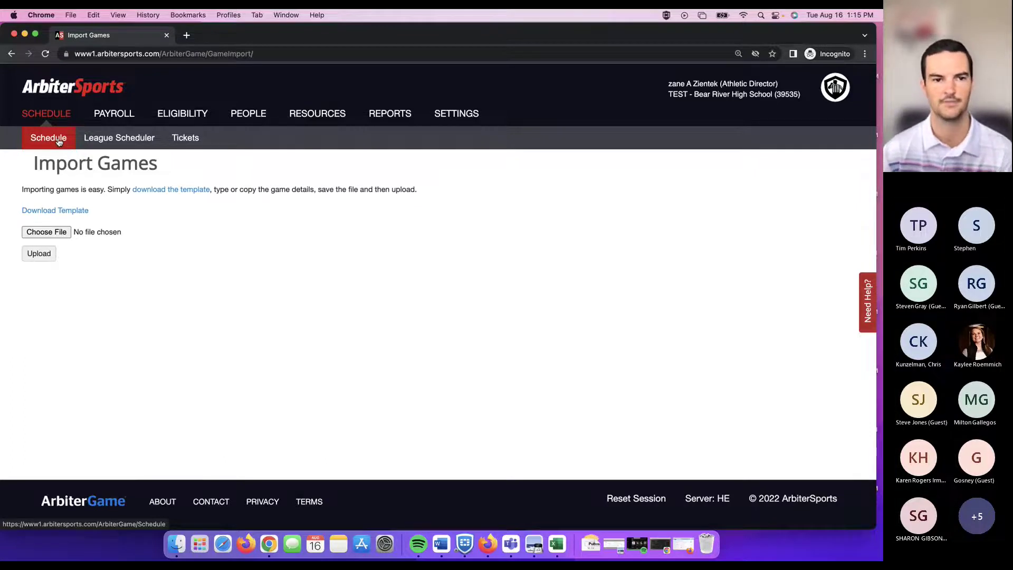
click(56, 141)
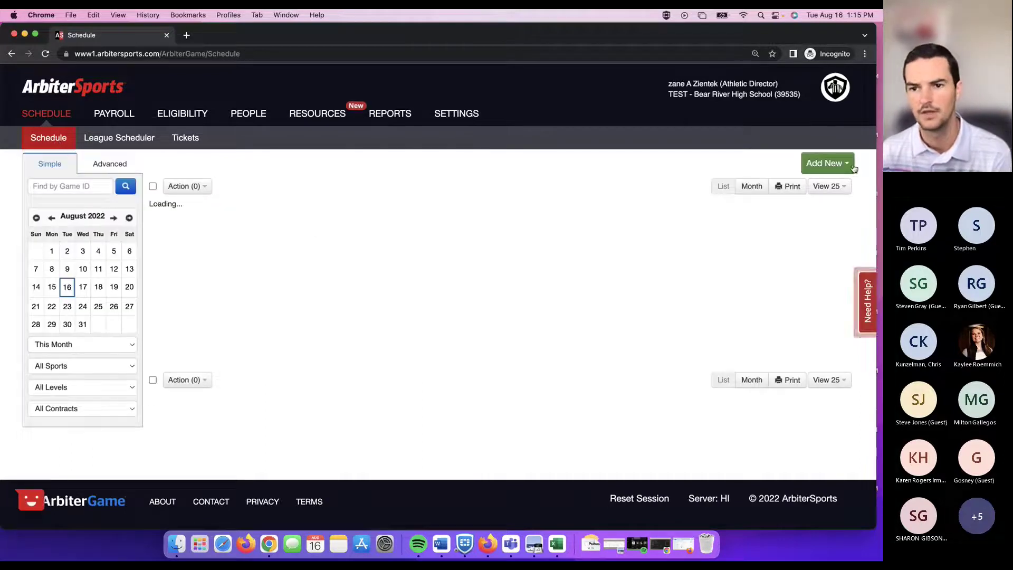
Start a new game through Add New and choose Baseball, Boys Varsity as its team.
click(849, 166)
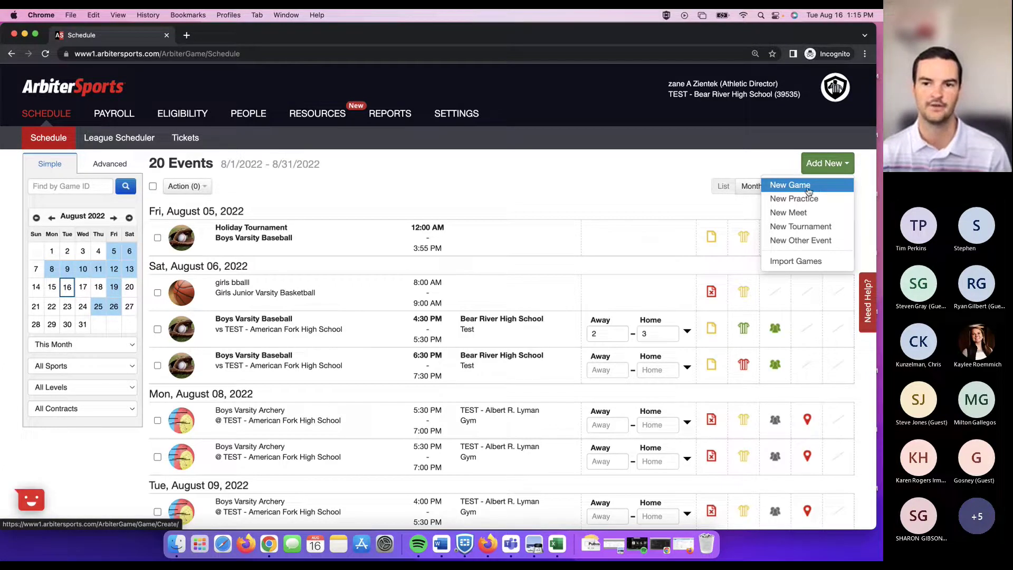
click(811, 189)
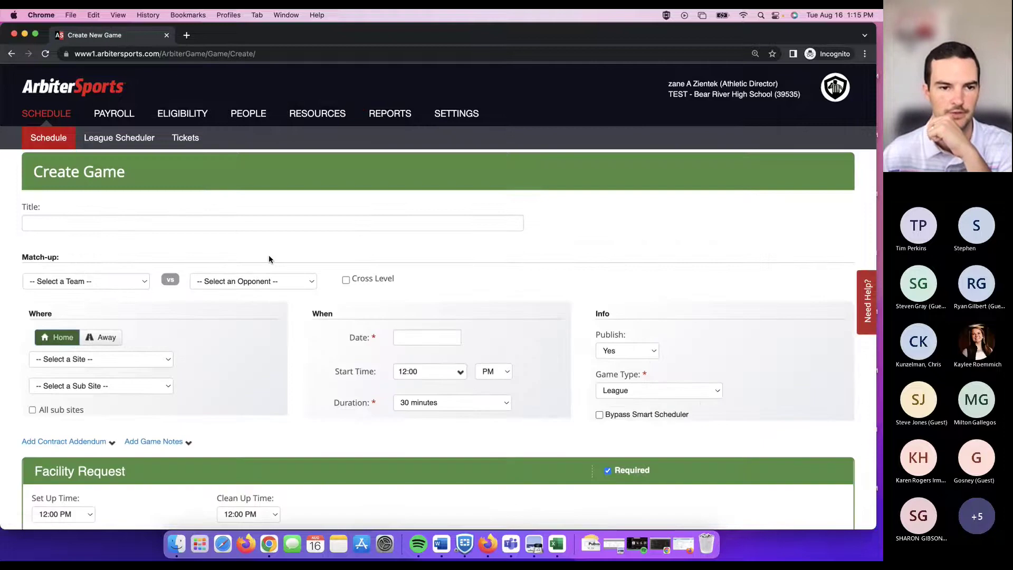
scroll(150, 235, down, 1)
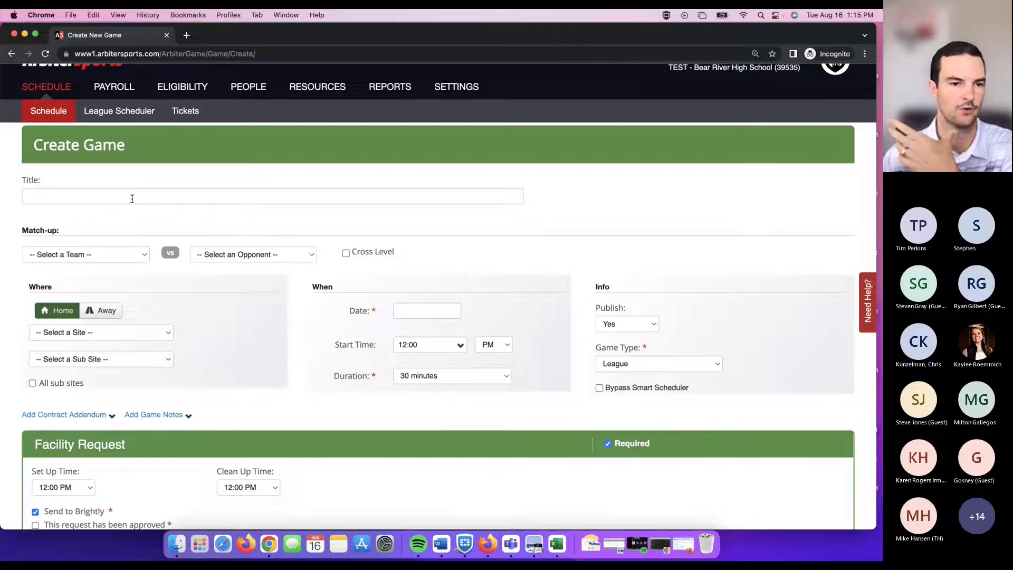
scroll(137, 210, down, 3)
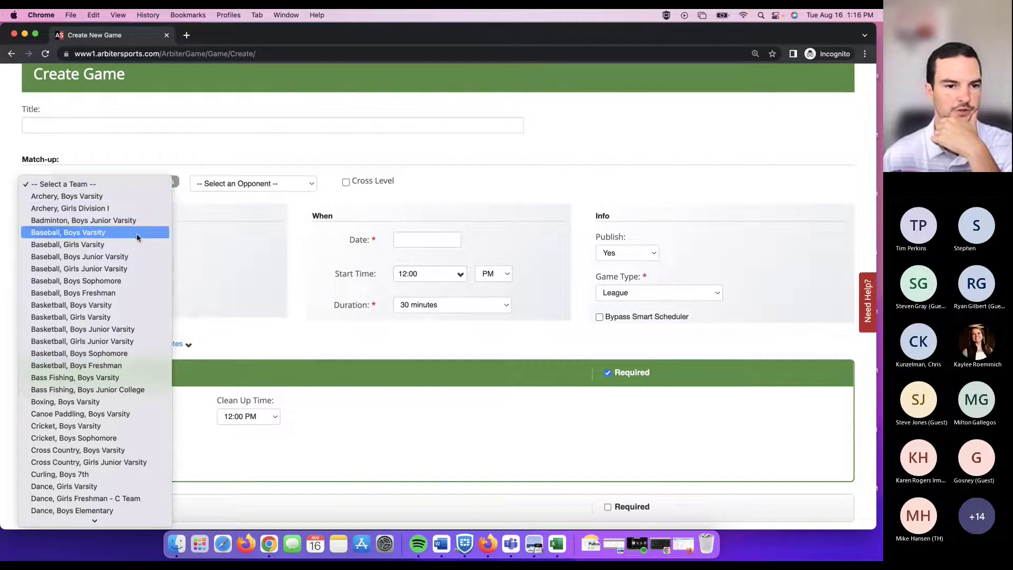
key(Escape)
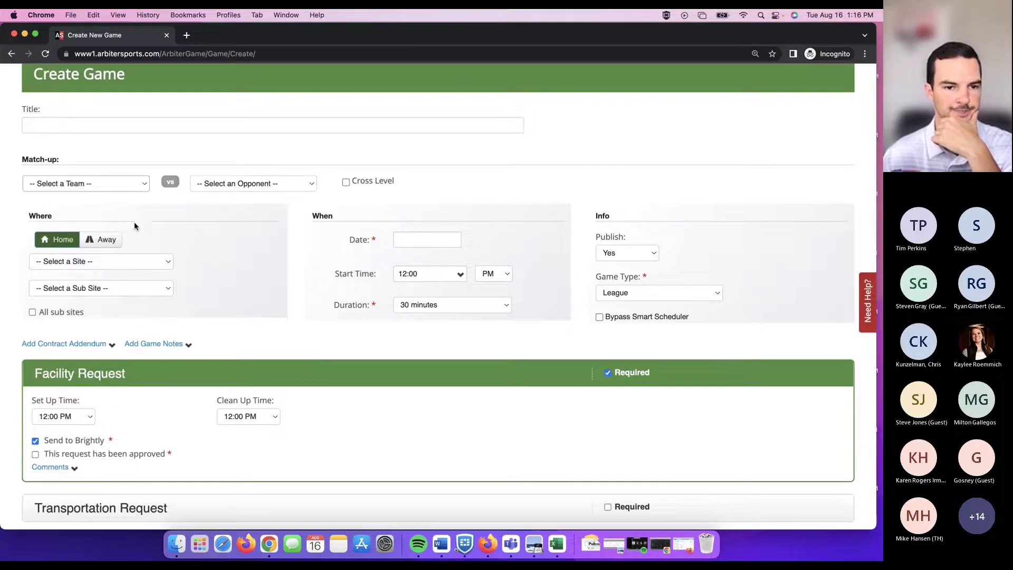
Choose TEST - Beaver High School as the game's opponent.
click(251, 184)
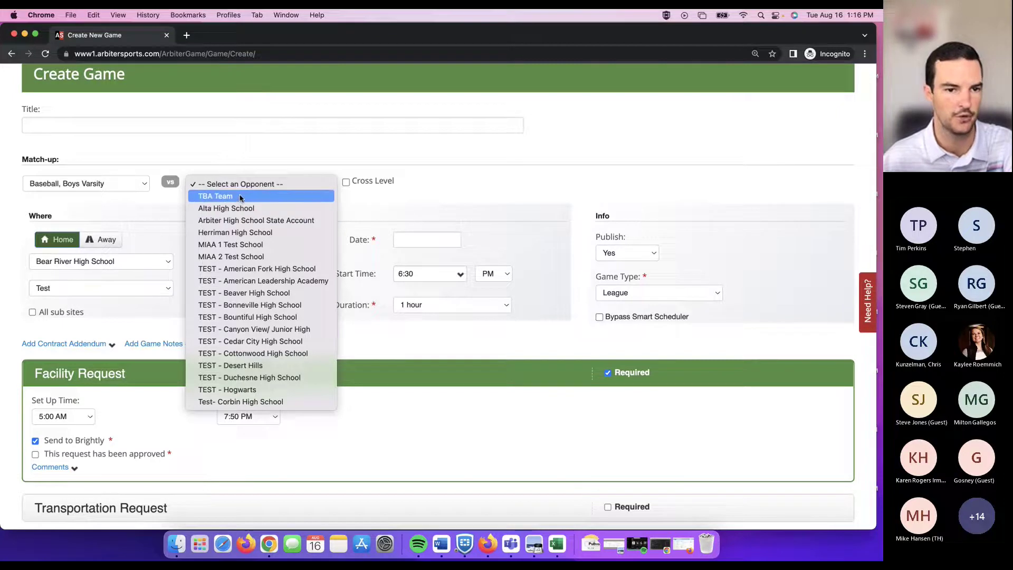
click(164, 221)
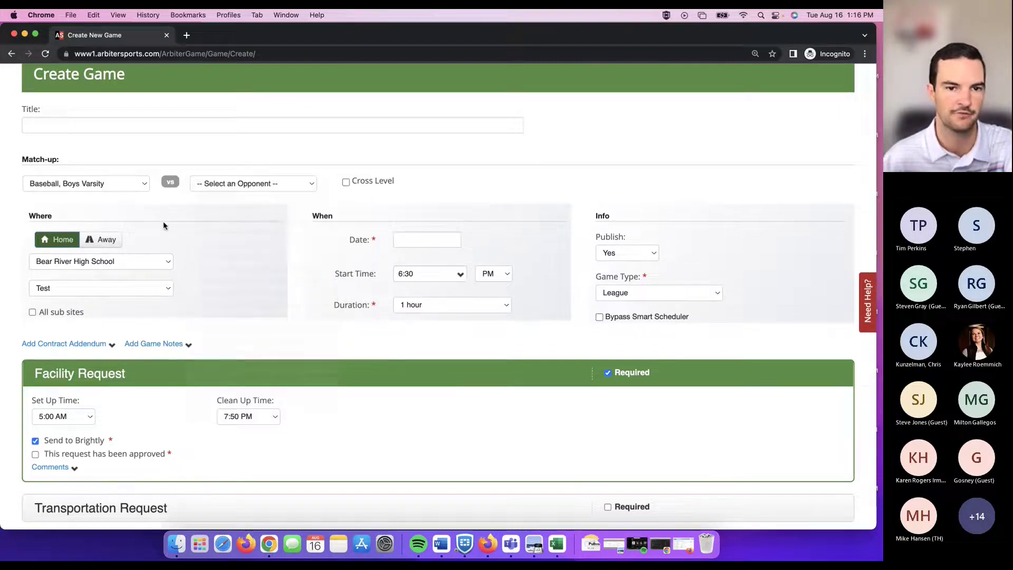
scroll(163, 220, up, 1)
scroll(267, 195, up, 3)
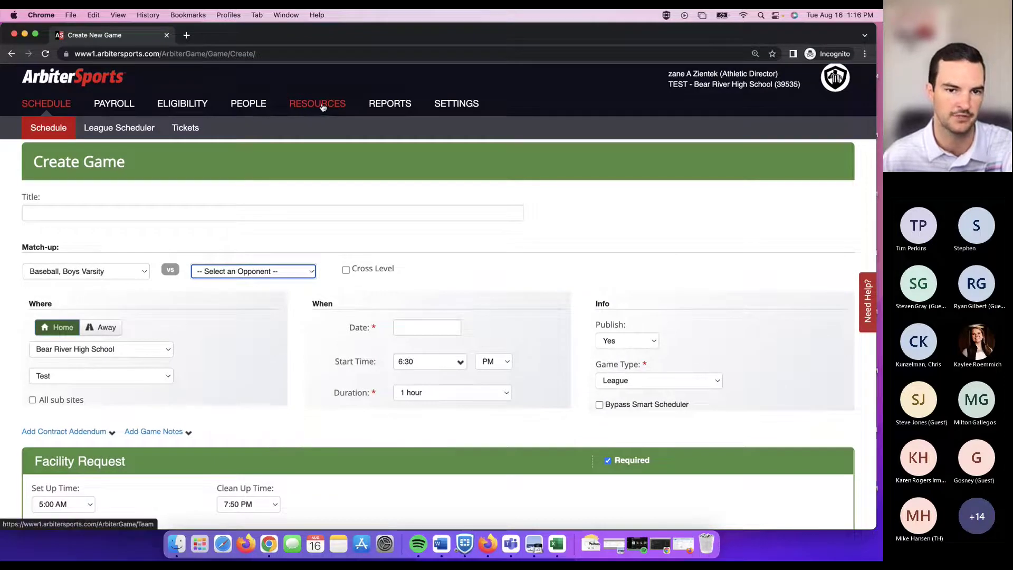
click(272, 272)
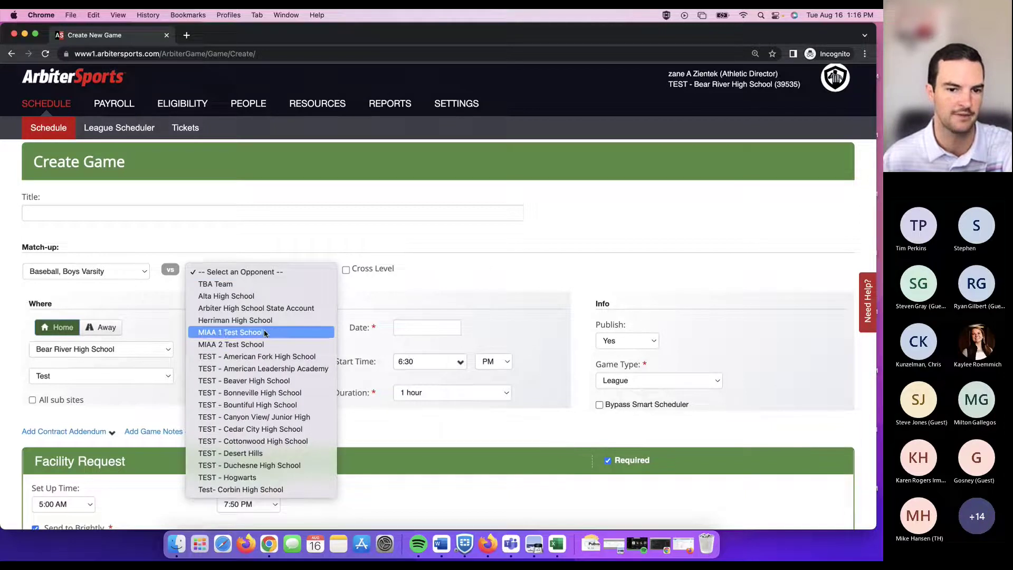
click(266, 381)
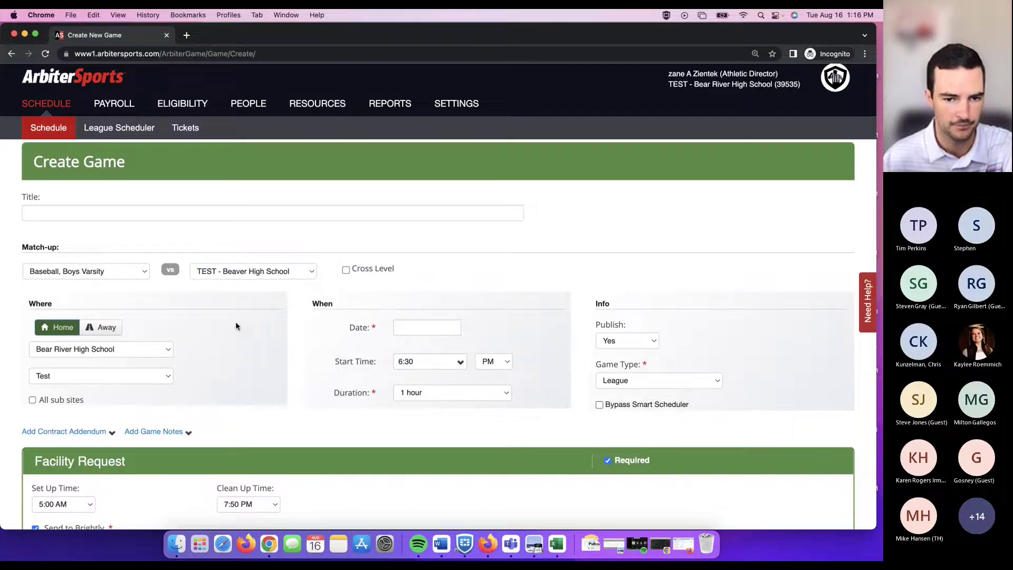
scroll(235, 322, down, 3)
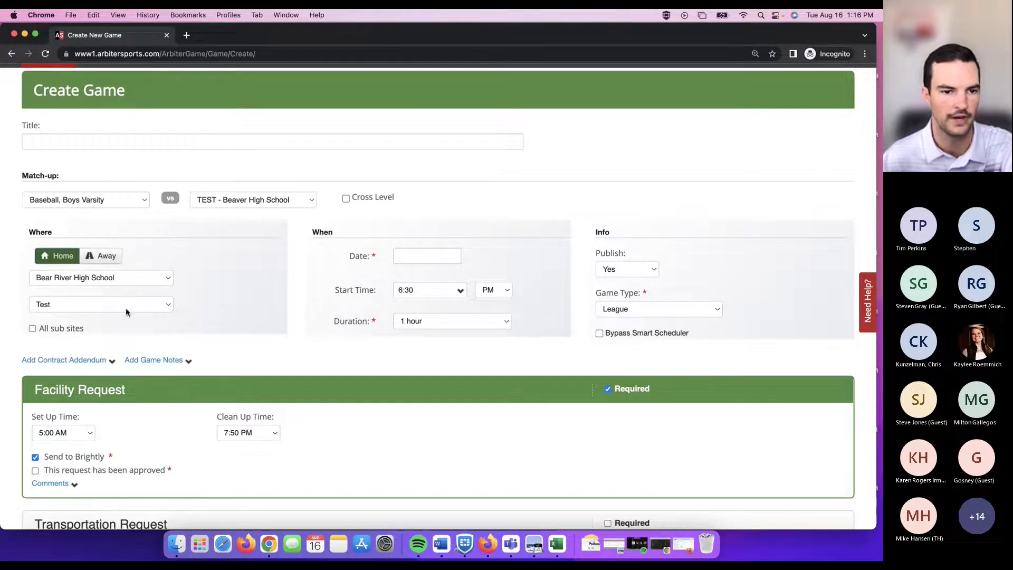
Keep Bear River High School as the game site.
click(160, 280)
click(111, 278)
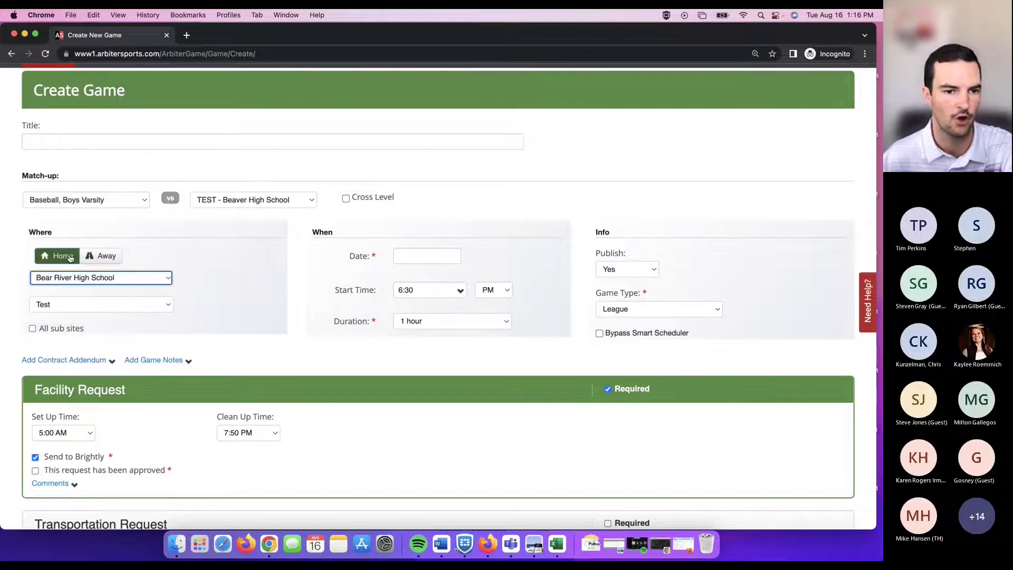
click(120, 284)
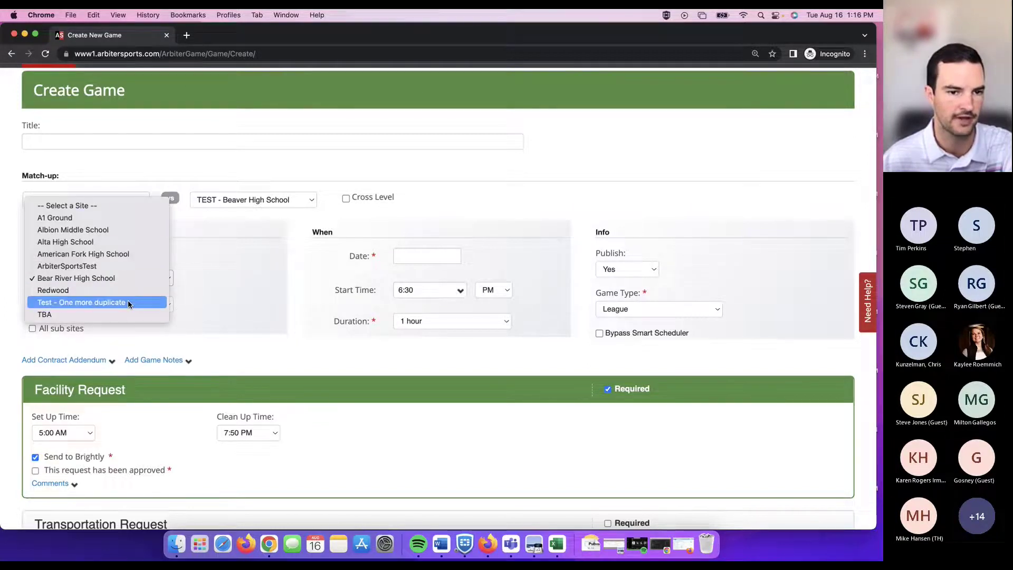
click(235, 271)
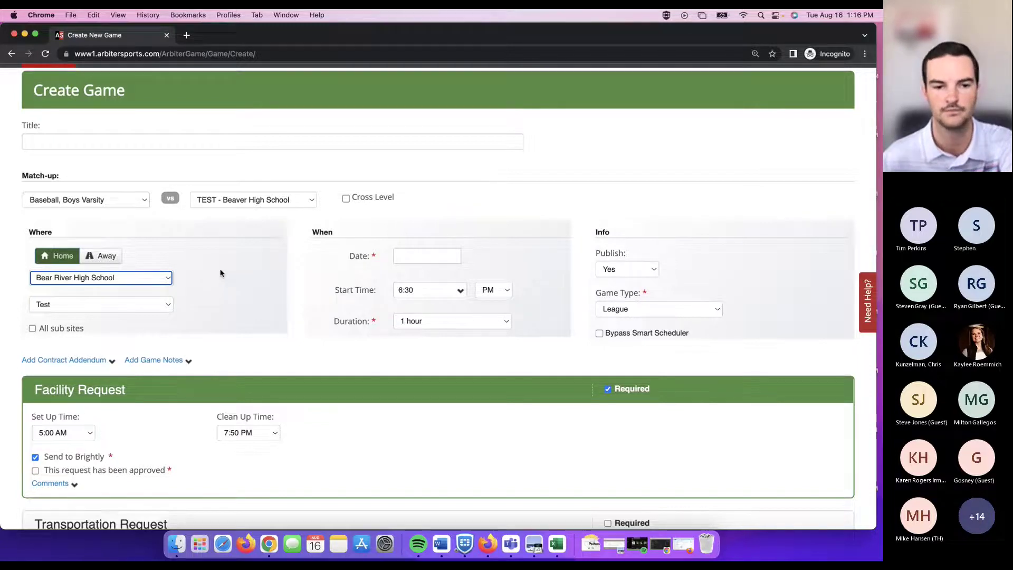
click(432, 254)
Date the game 8/17/2022, keeping the 6:30 PM start and Publish set to Yes.
click(459, 355)
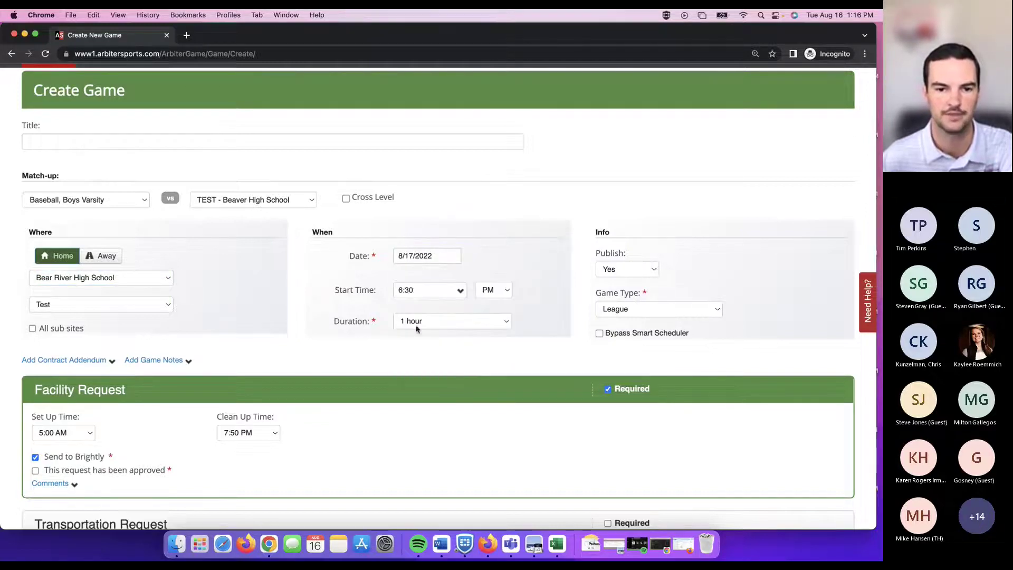
click(460, 291)
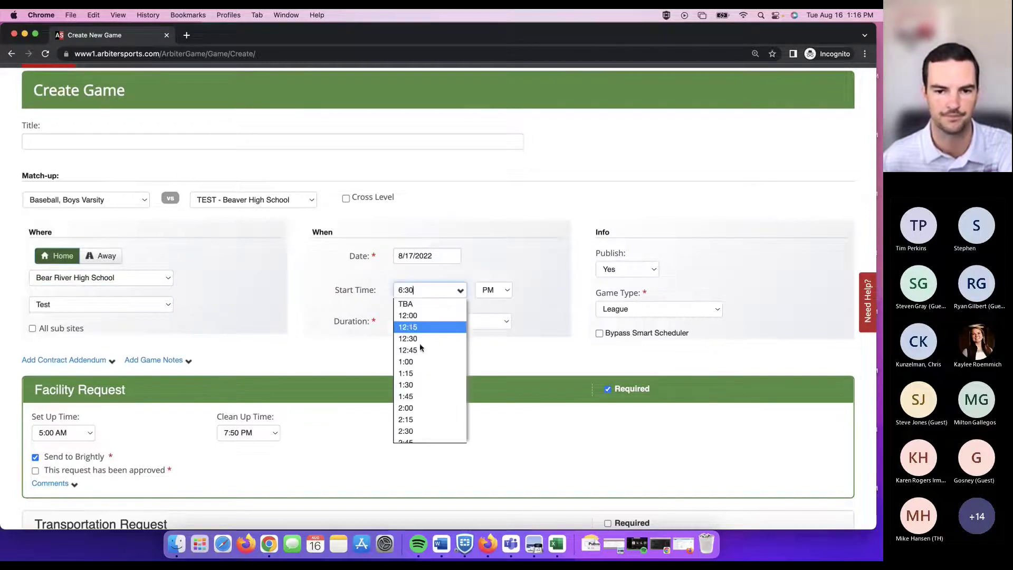
click(537, 312)
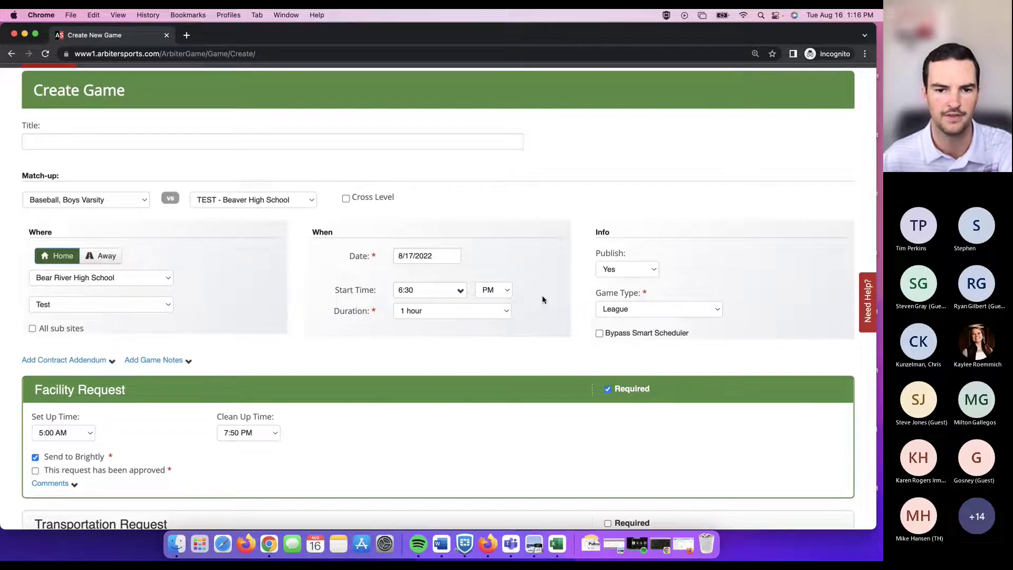
click(647, 271)
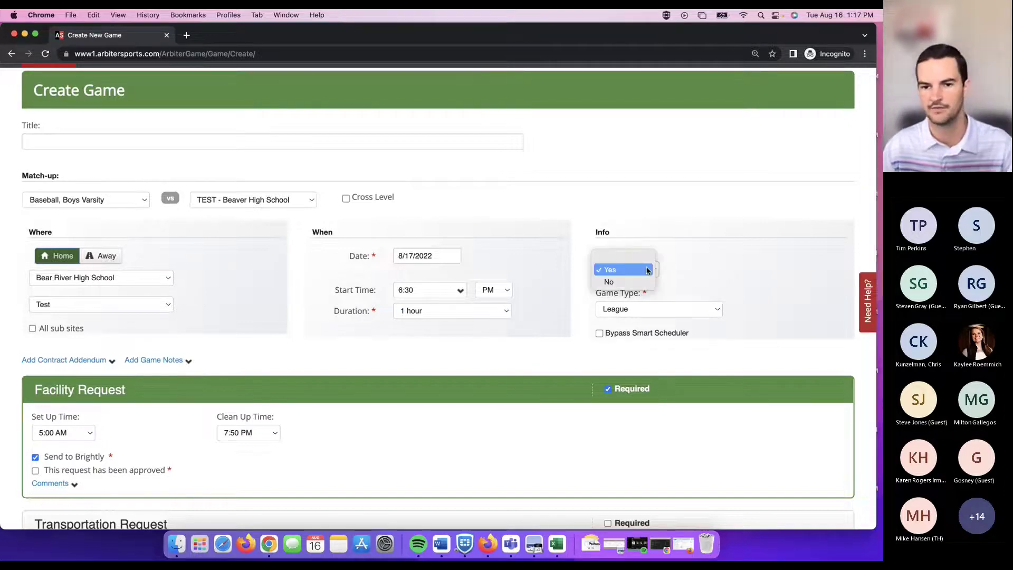
click(698, 255)
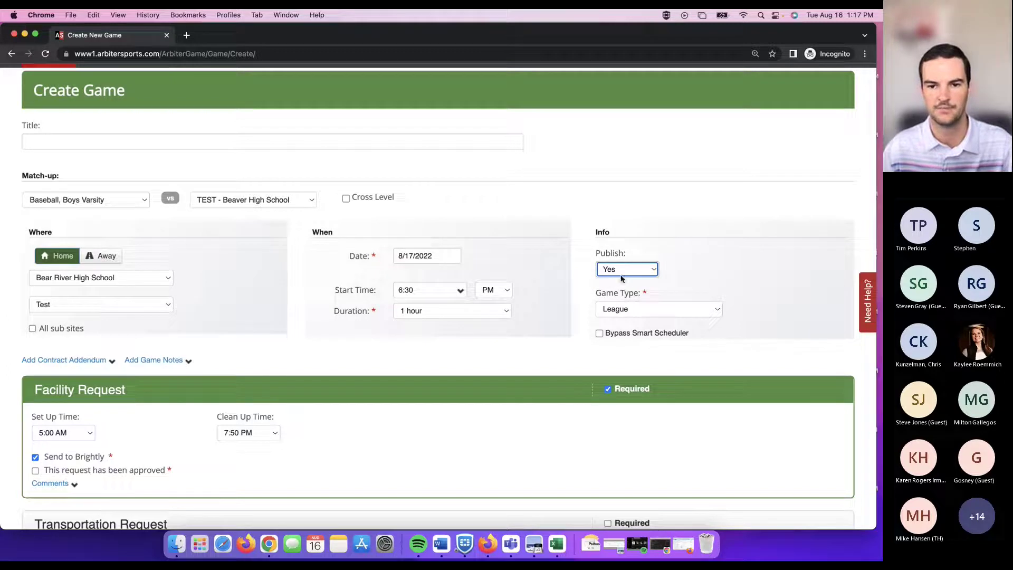
click(628, 270)
click(626, 272)
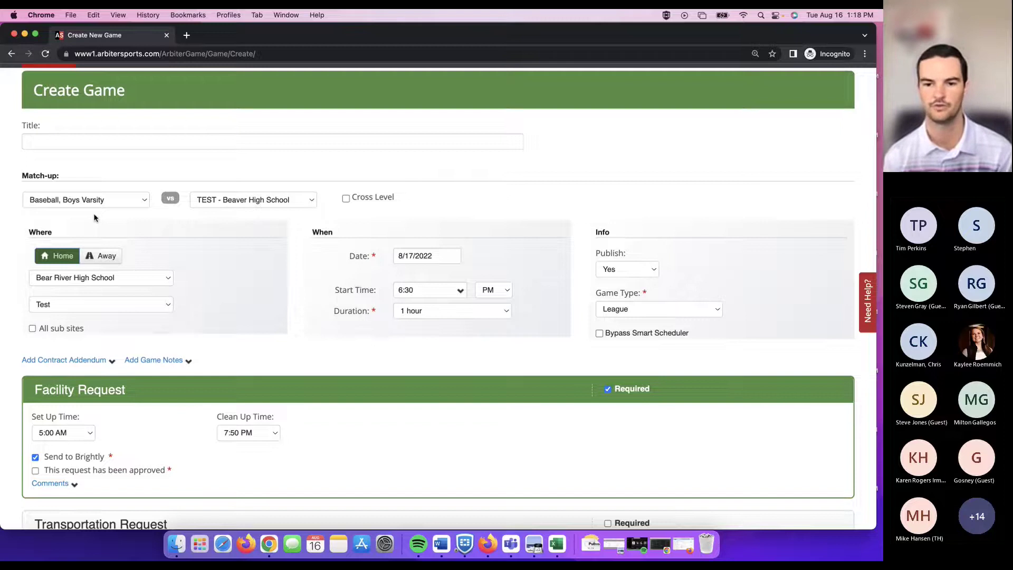
scroll(652, 339, up, 3)
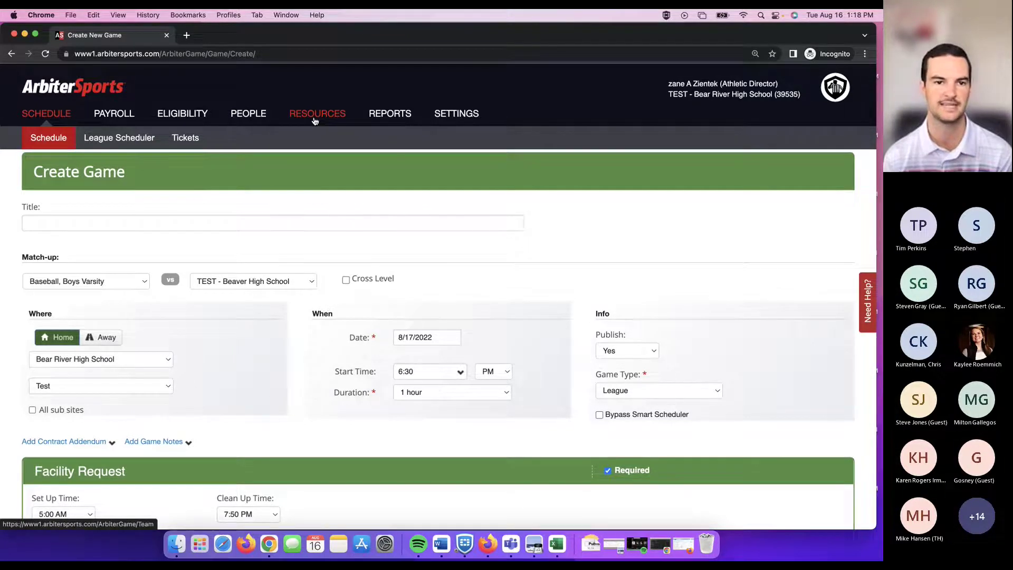
scroll(313, 121, down, 1)
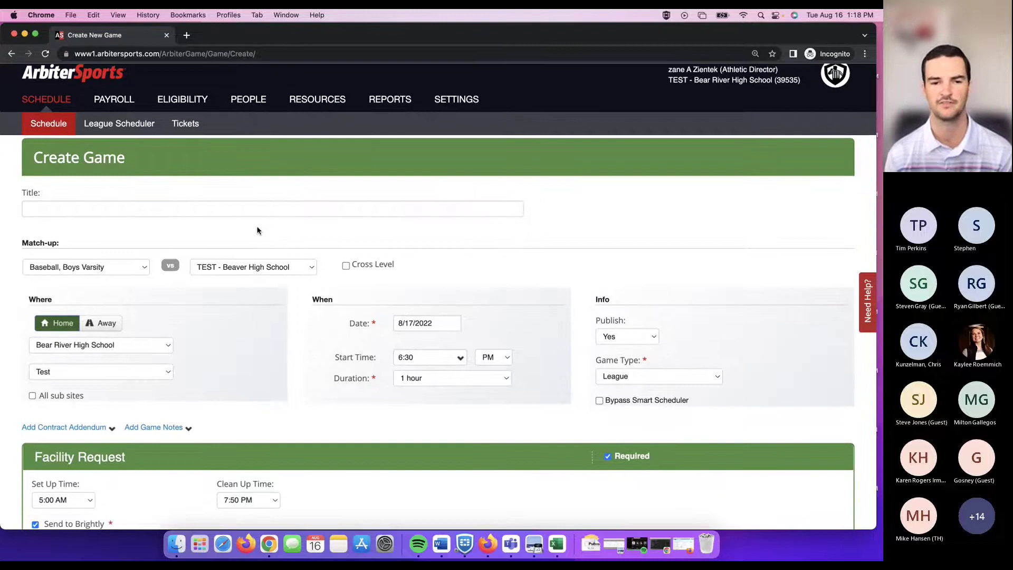
scroll(185, 240, down, 4)
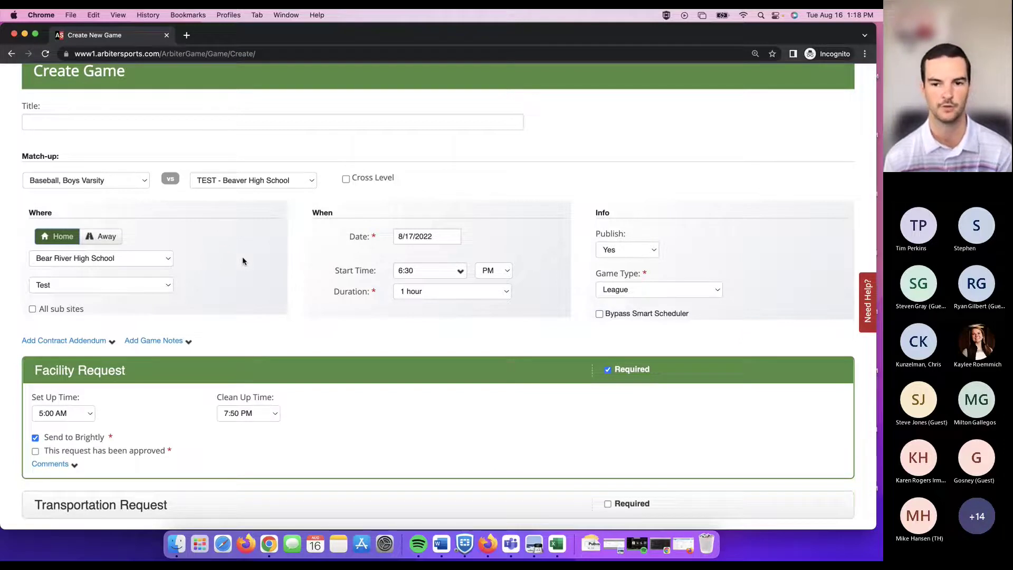
scroll(273, 296, down, 2)
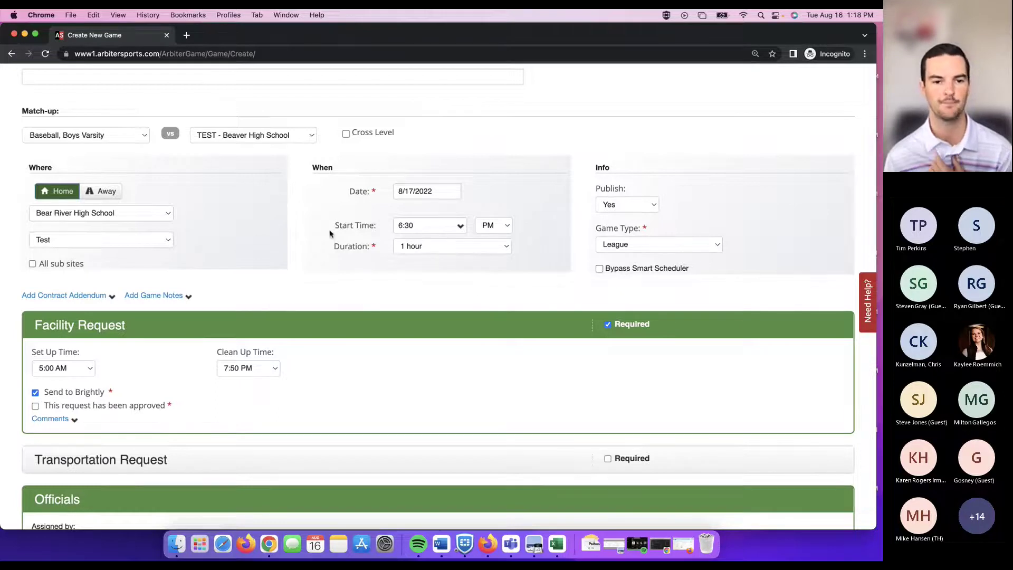
scroll(327, 259, down, 2)
scroll(448, 272, down, 1)
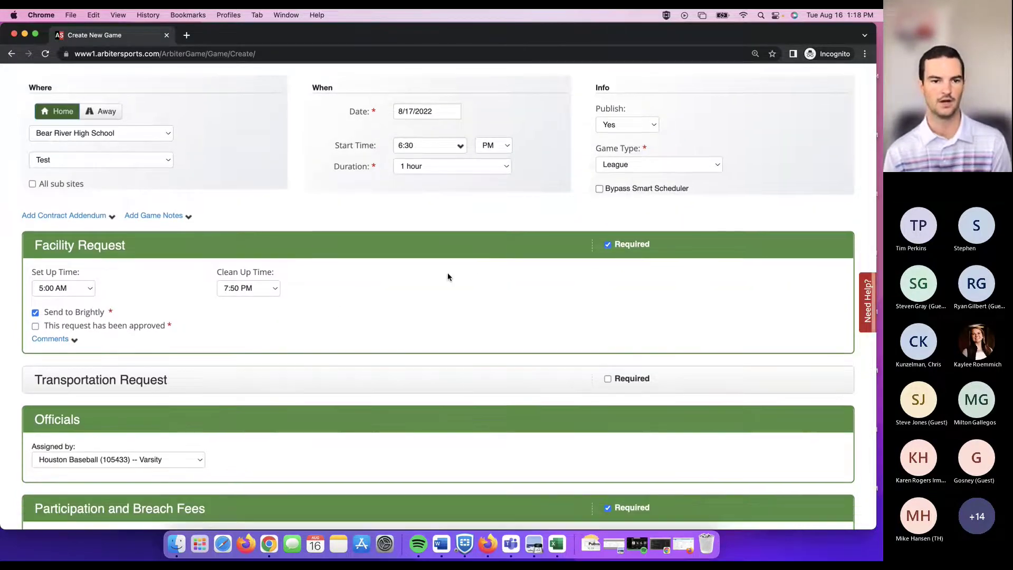
Uncheck Required on Facility Request and set officials to No Officials Required For This Game.
click(608, 245)
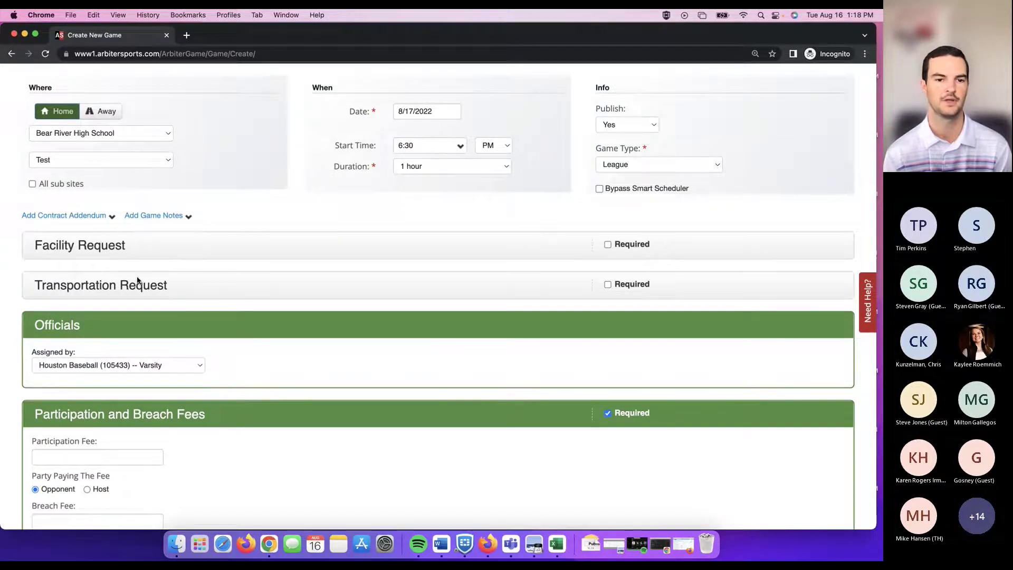
scroll(131, 259, down, 2)
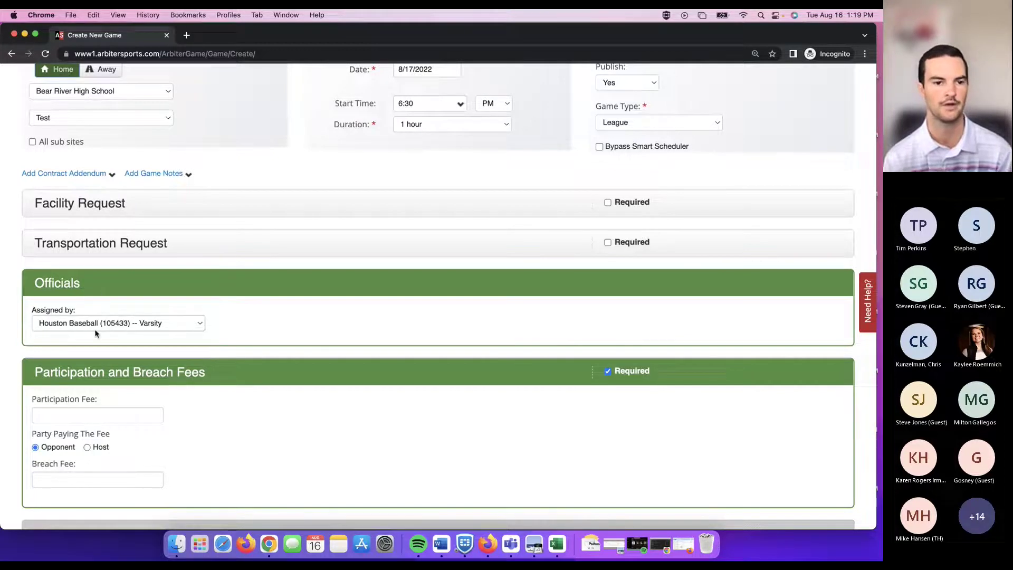
click(118, 322)
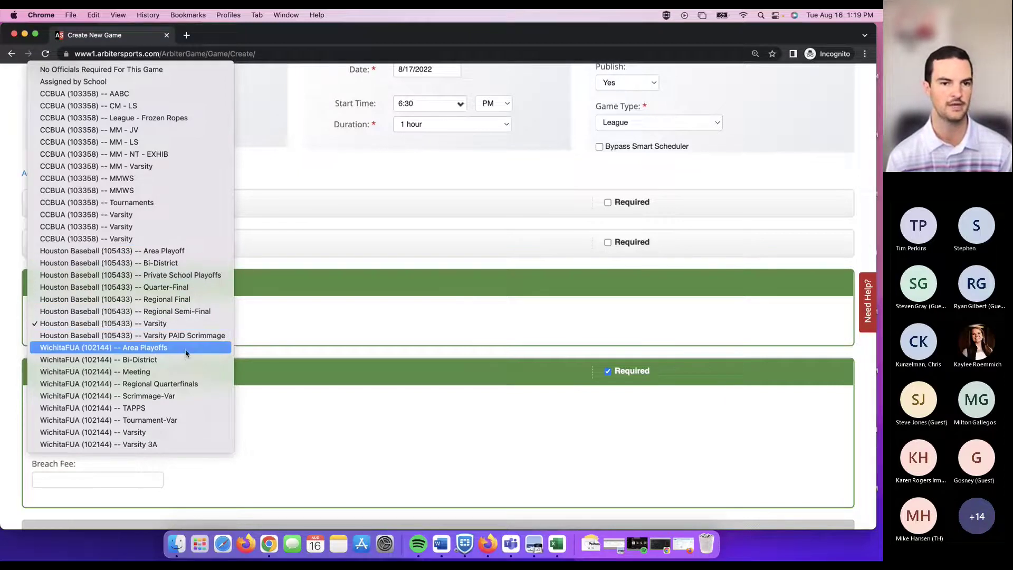
click(110, 82)
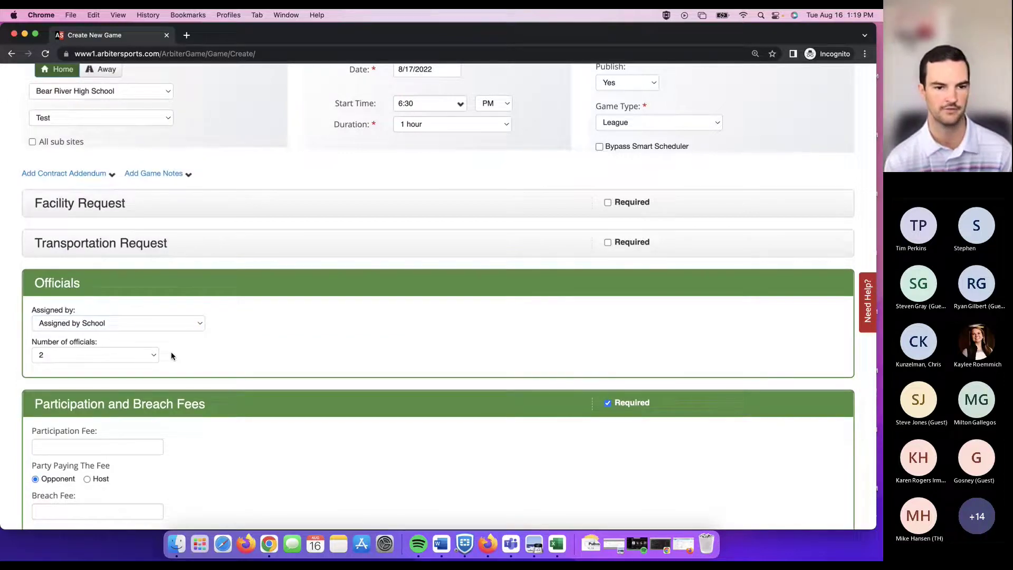
click(157, 323)
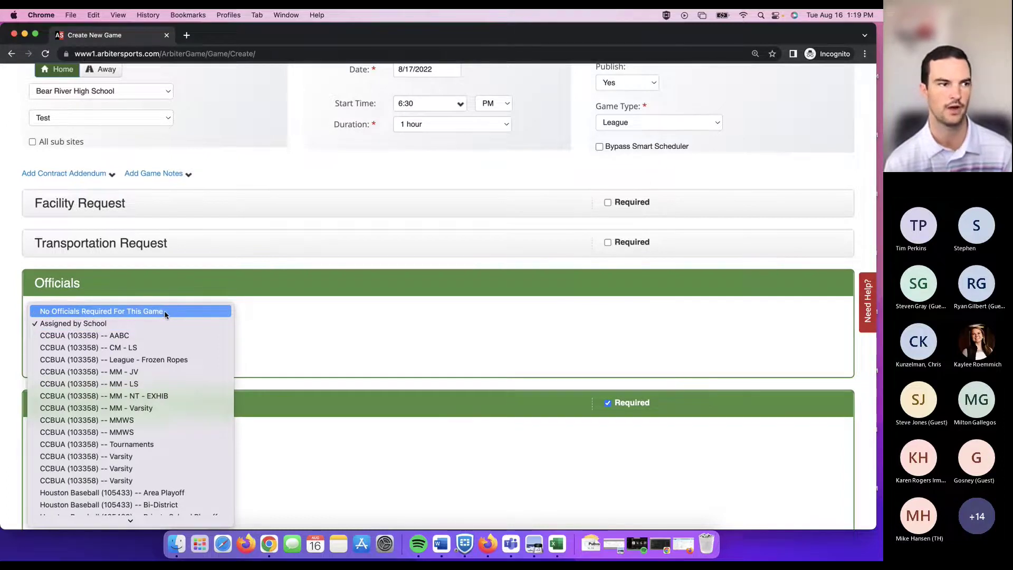
click(164, 312)
click(241, 324)
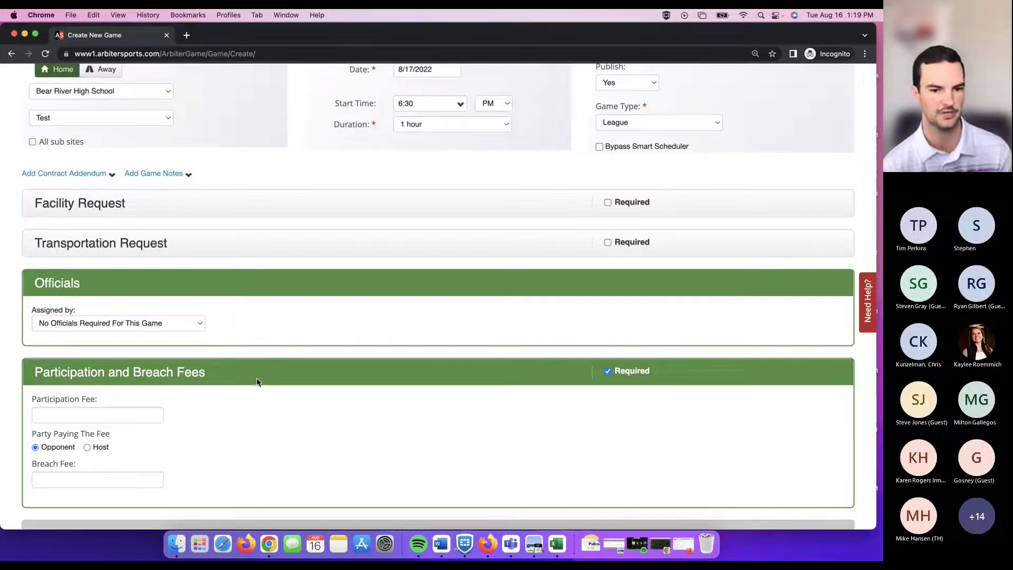
scroll(258, 374, down, 1)
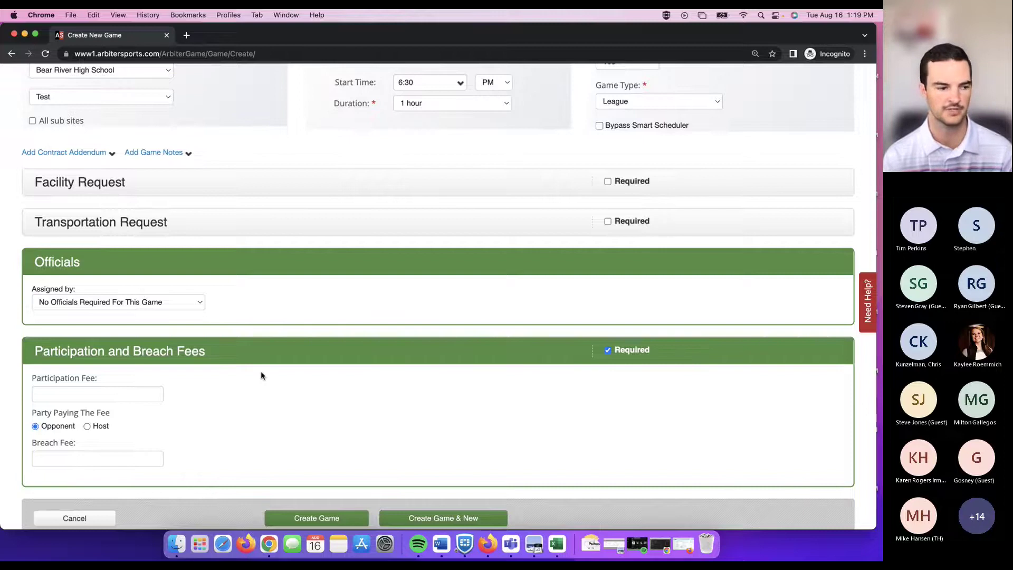
Scroll through the Create Game form and leave it, returning to the August 2022 schedule.
scroll(259, 372, down, 2)
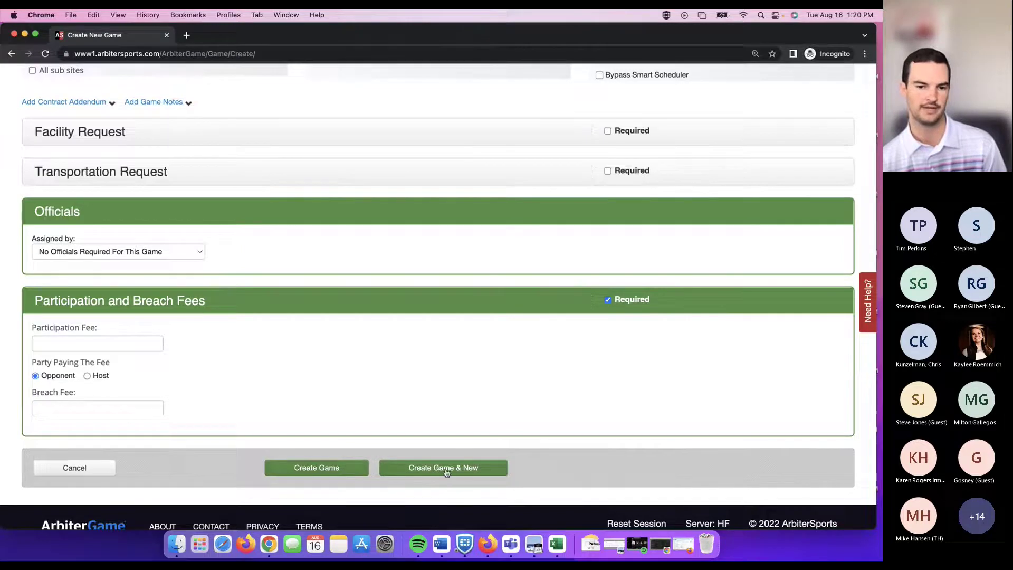
scroll(446, 470, up, 4)
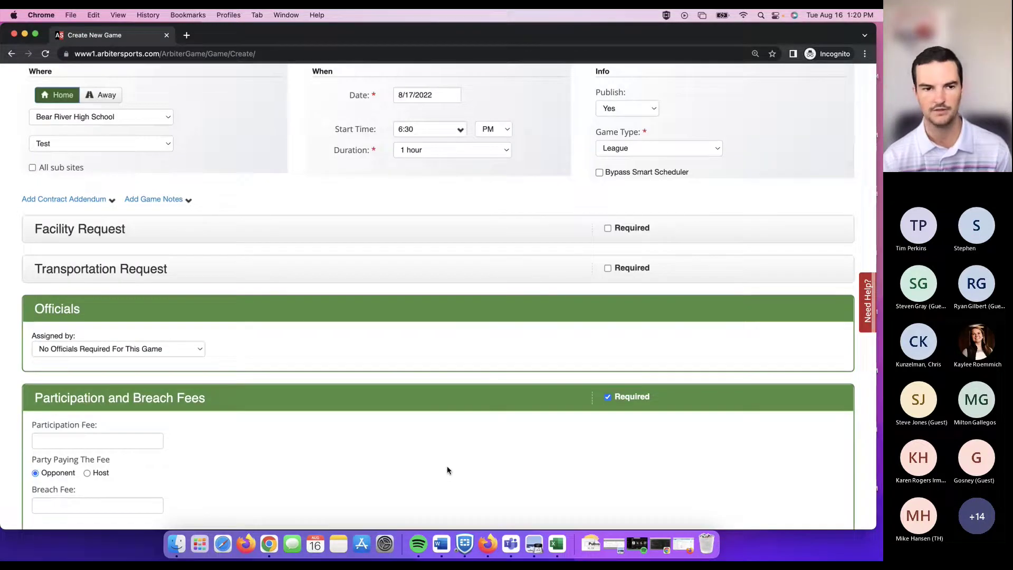
scroll(448, 469, down, 3)
scroll(447, 468, up, 2)
scroll(447, 468, down, 1)
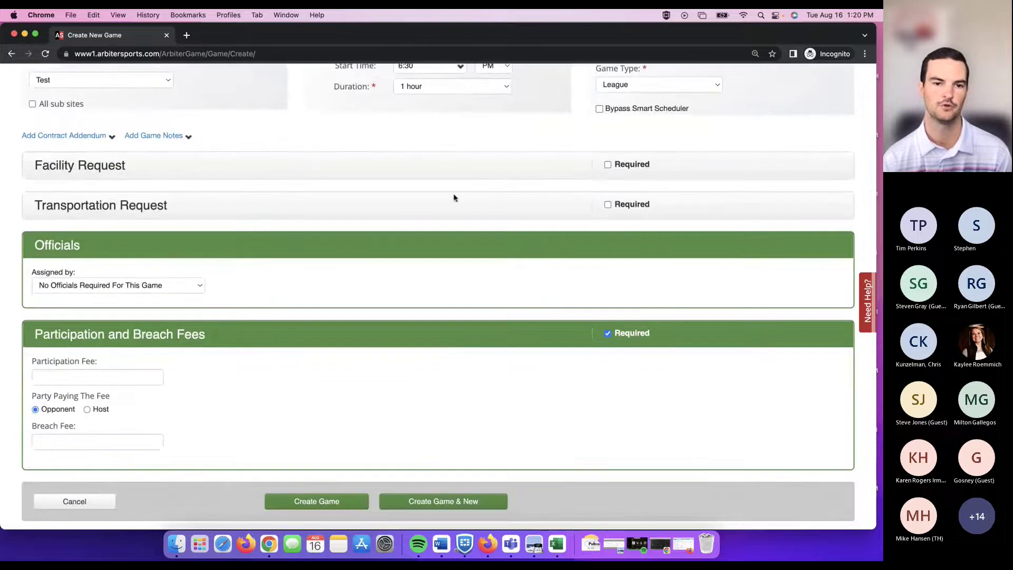
scroll(452, 197, up, 3)
scroll(452, 207, up, 3)
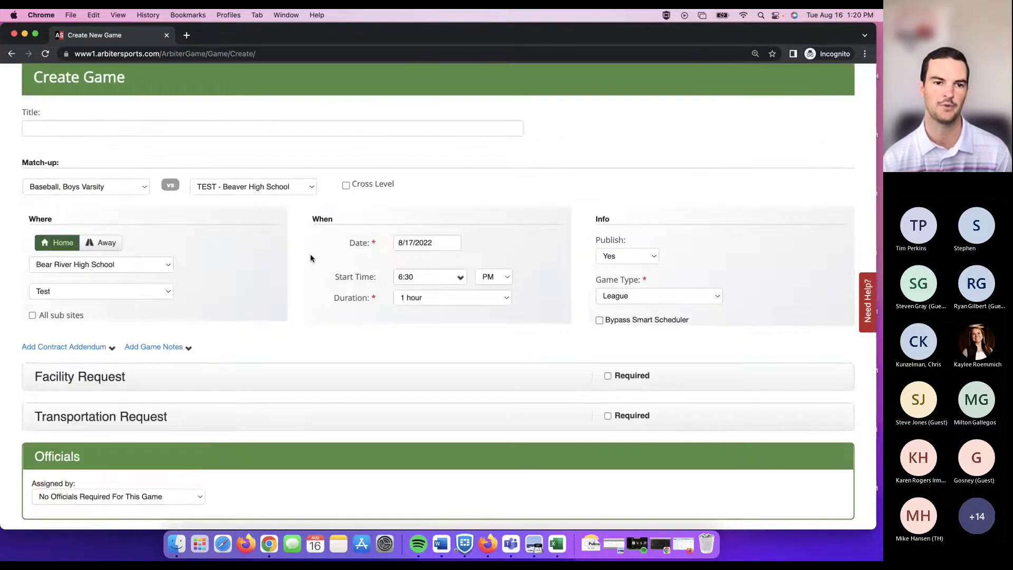
scroll(310, 255, down, 5)
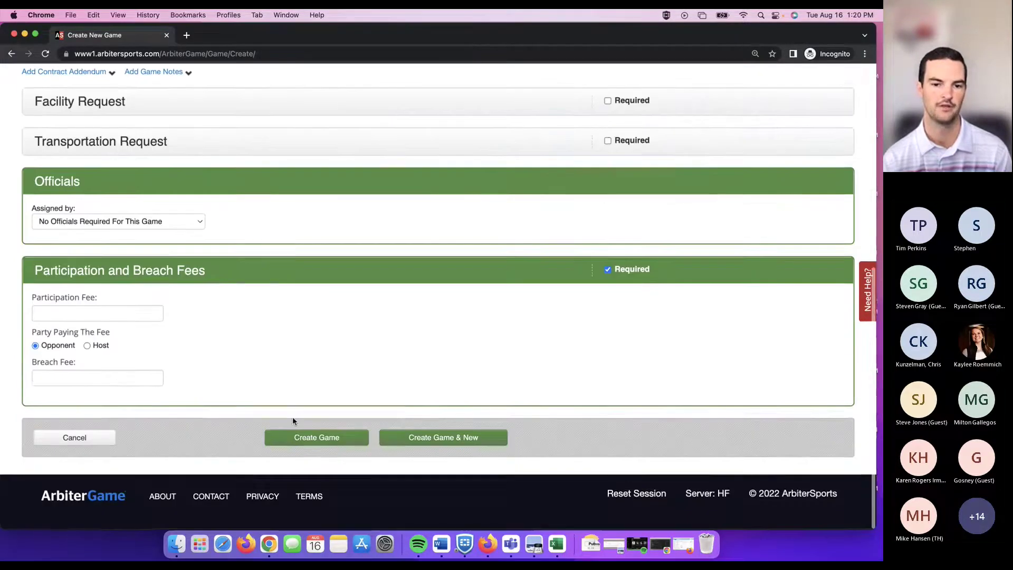
click(74, 449)
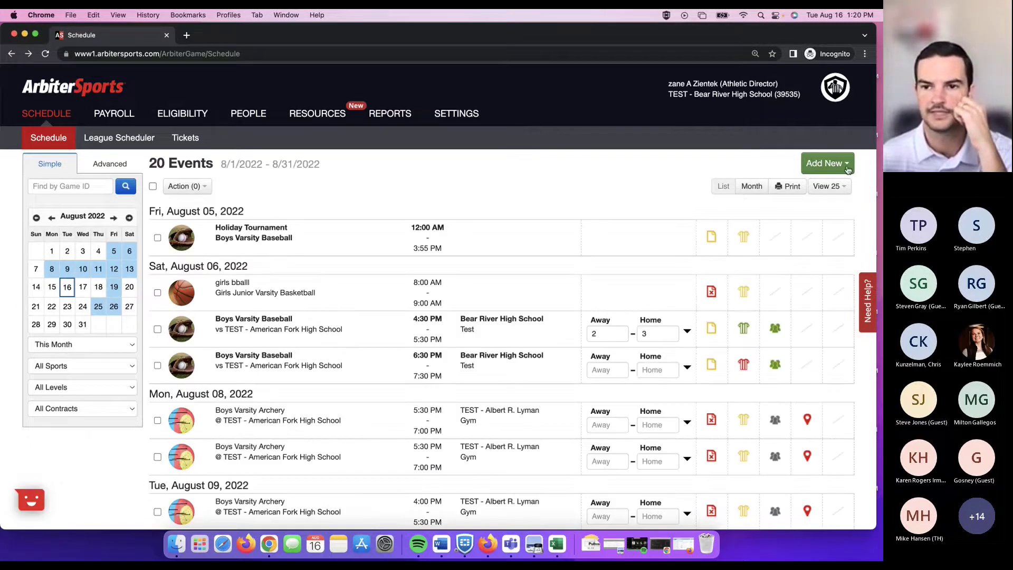
click(839, 164)
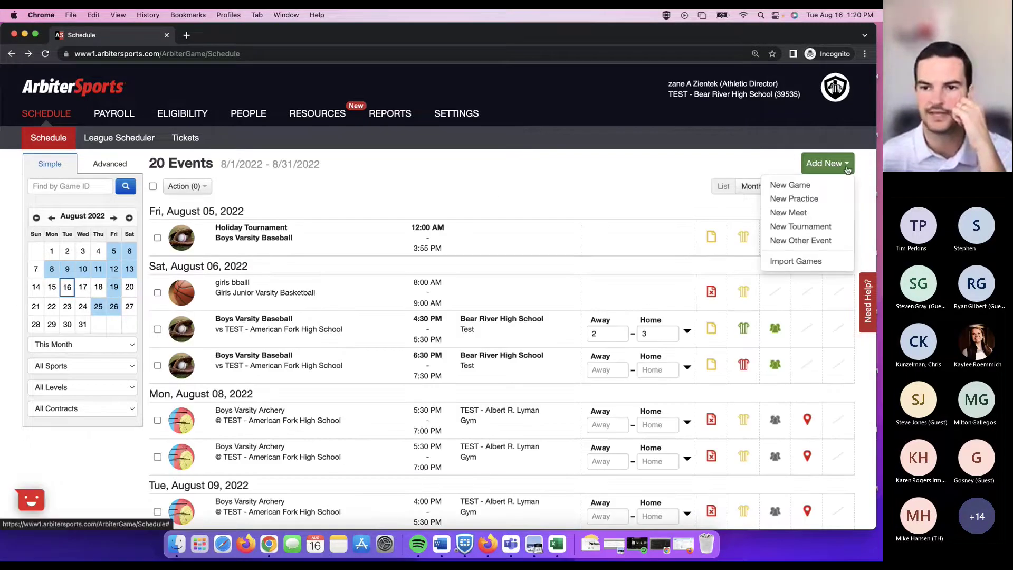
click(807, 199)
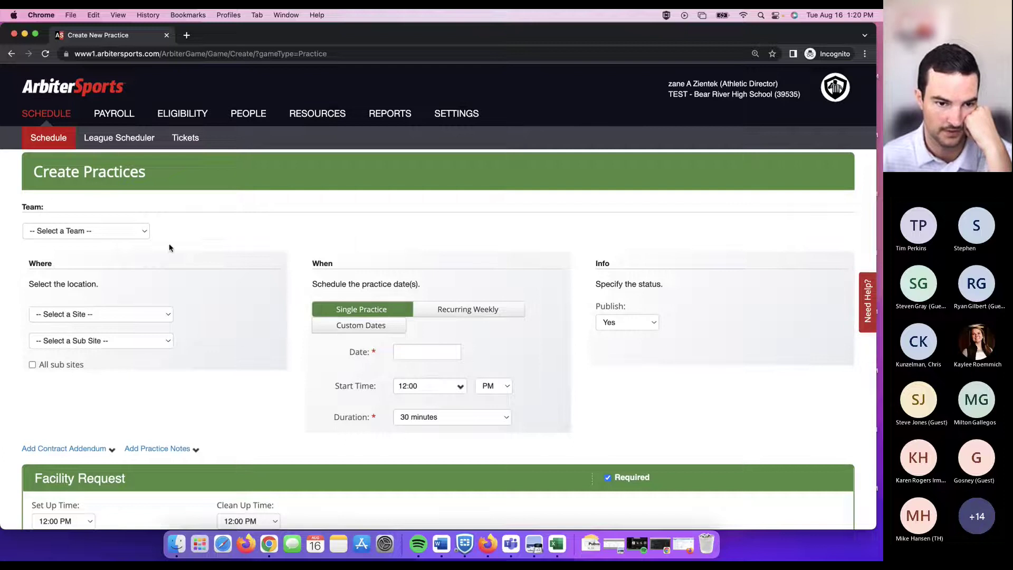
click(135, 231)
click(131, 285)
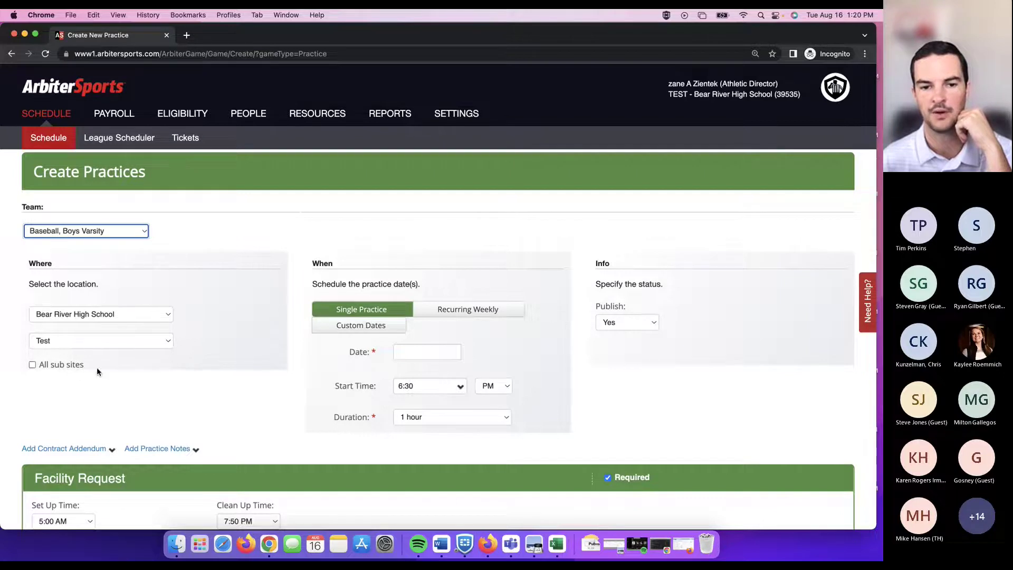
scroll(422, 365, down, 3)
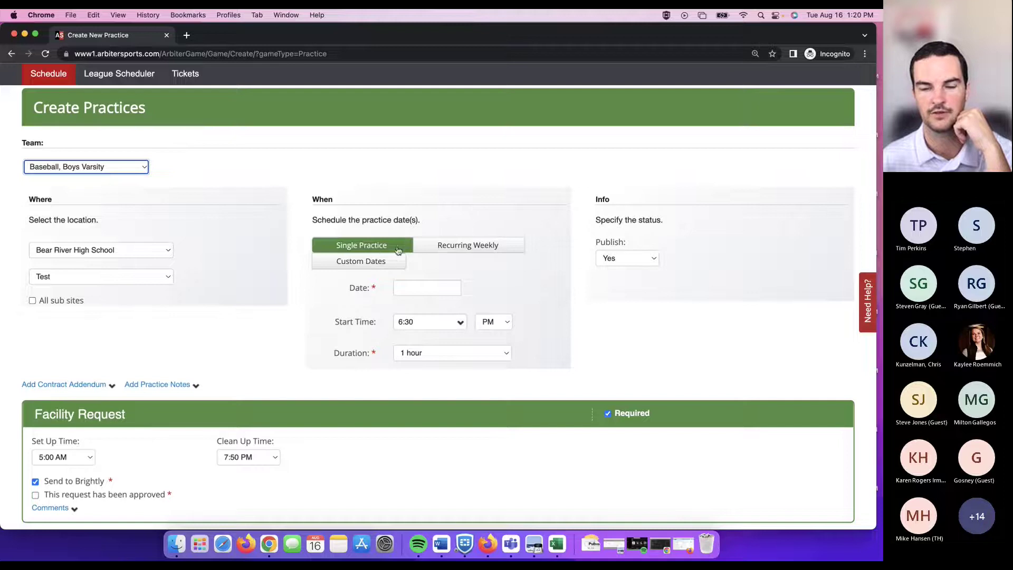
scroll(532, 261, down, 1)
scroll(531, 261, down, 8)
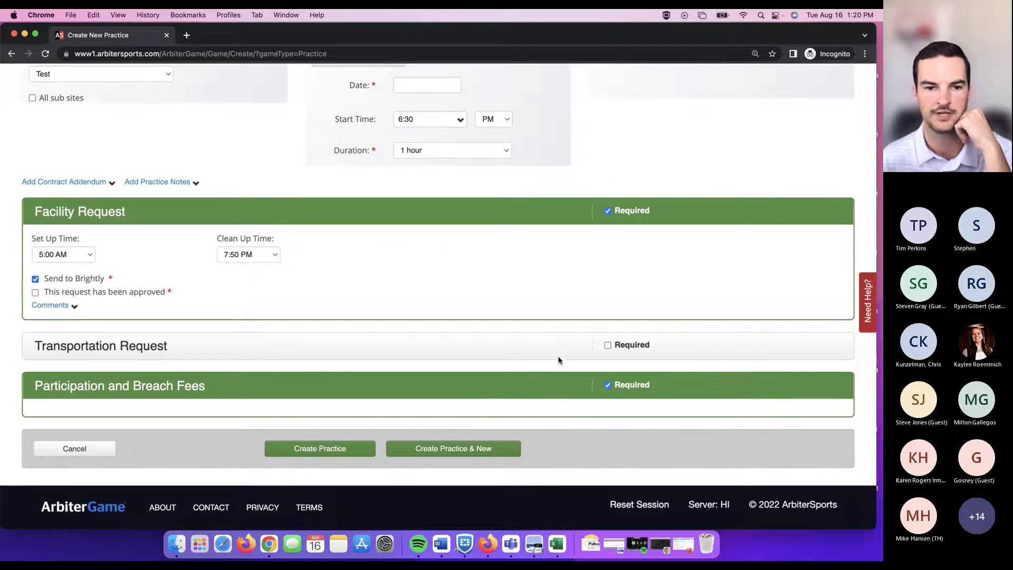
scroll(381, 353, up, 10)
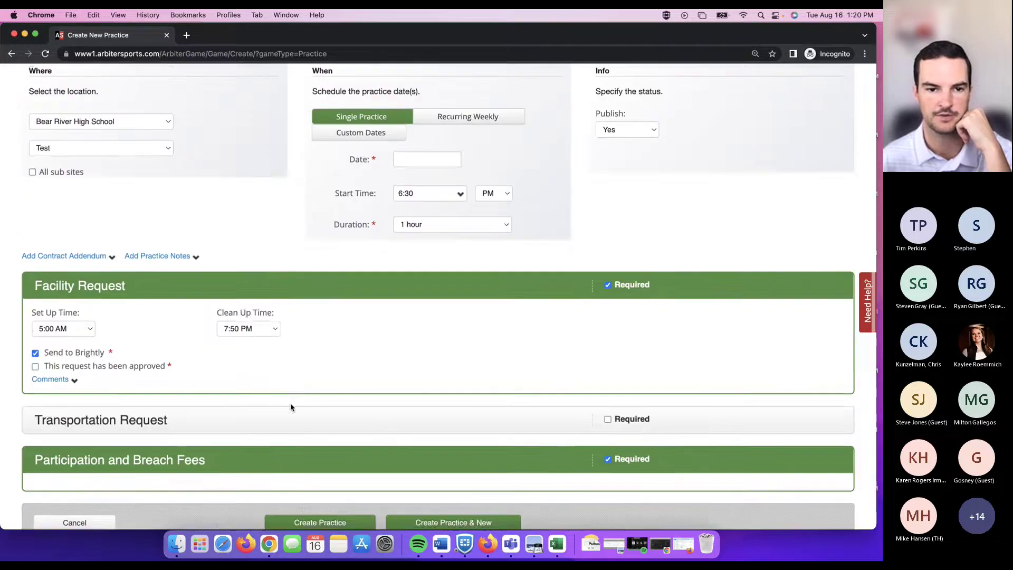
click(34, 139)
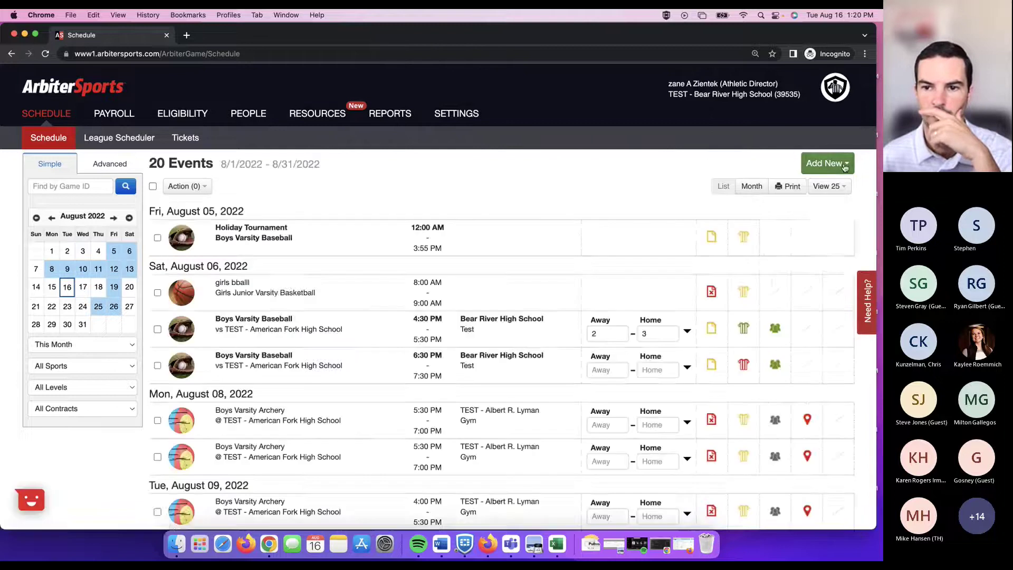
Open a New Meet form and look at the team list without selecting a team.
click(827, 164)
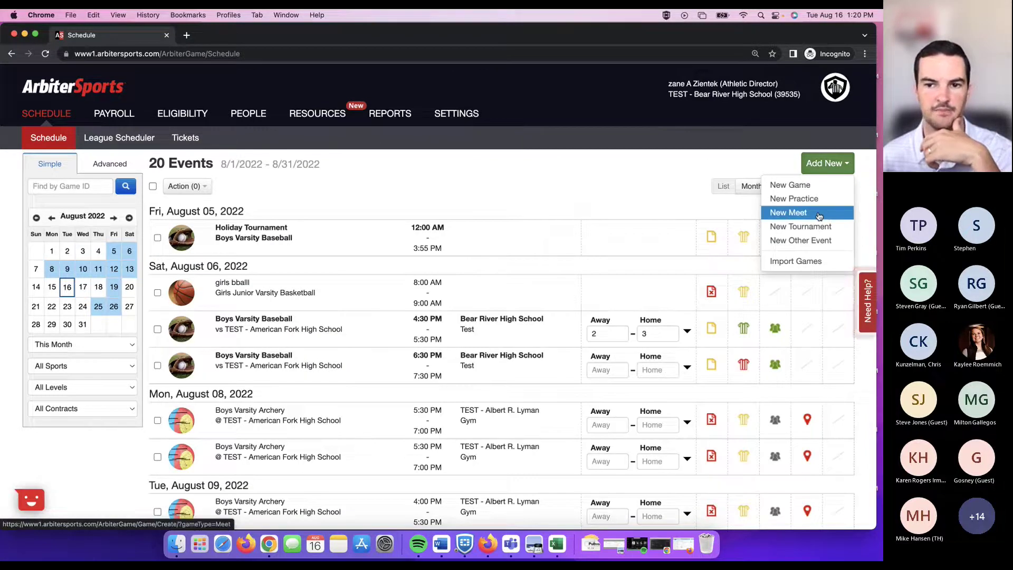
click(826, 213)
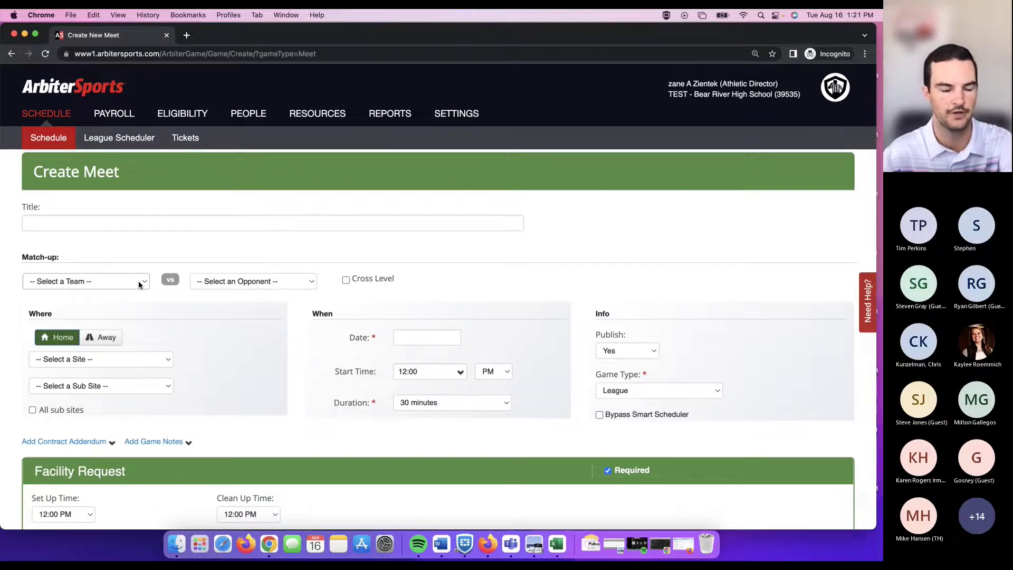
scroll(140, 283, down, 2)
click(135, 233)
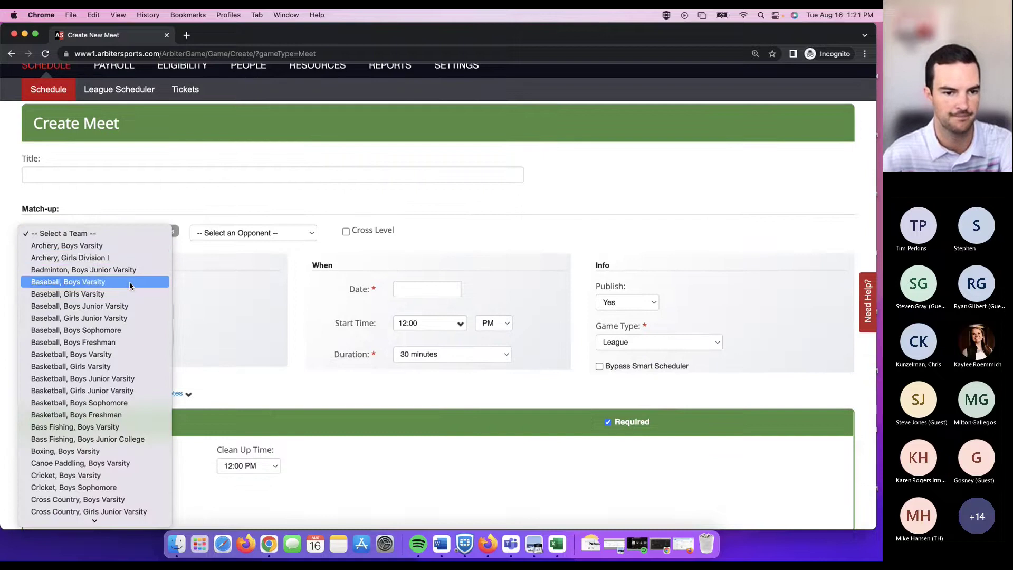
scroll(130, 284, down, 2)
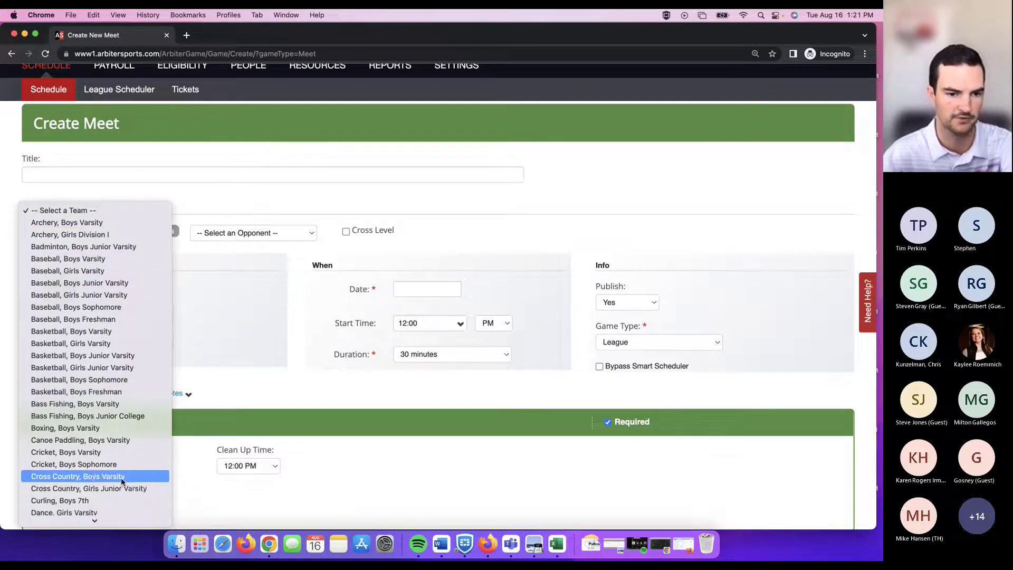
key(Escape)
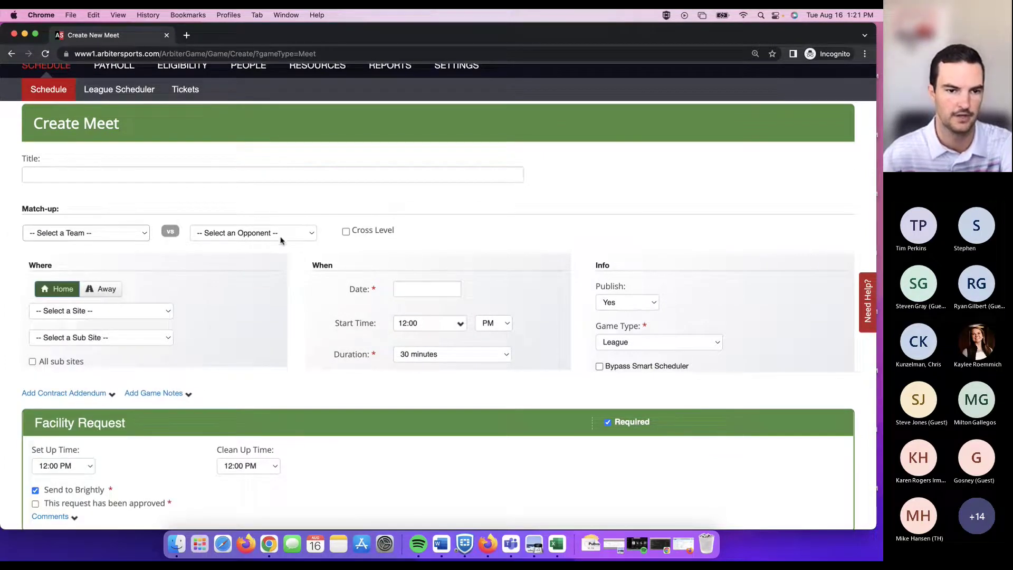
Set the meet to Cross Country, Boys Varsity versus TEST - American Fork High School, adding an opponent slot.
click(281, 236)
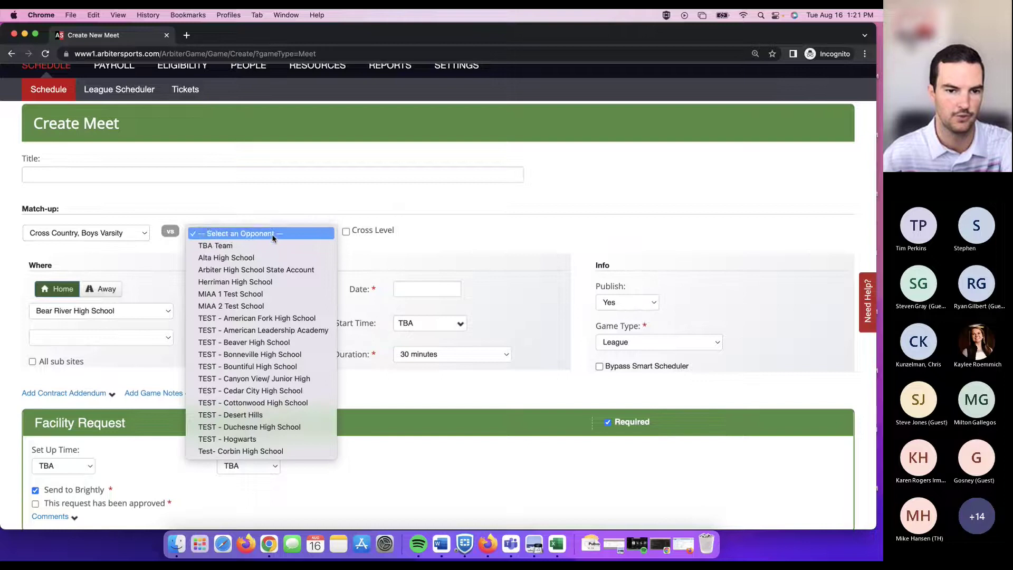
click(281, 322)
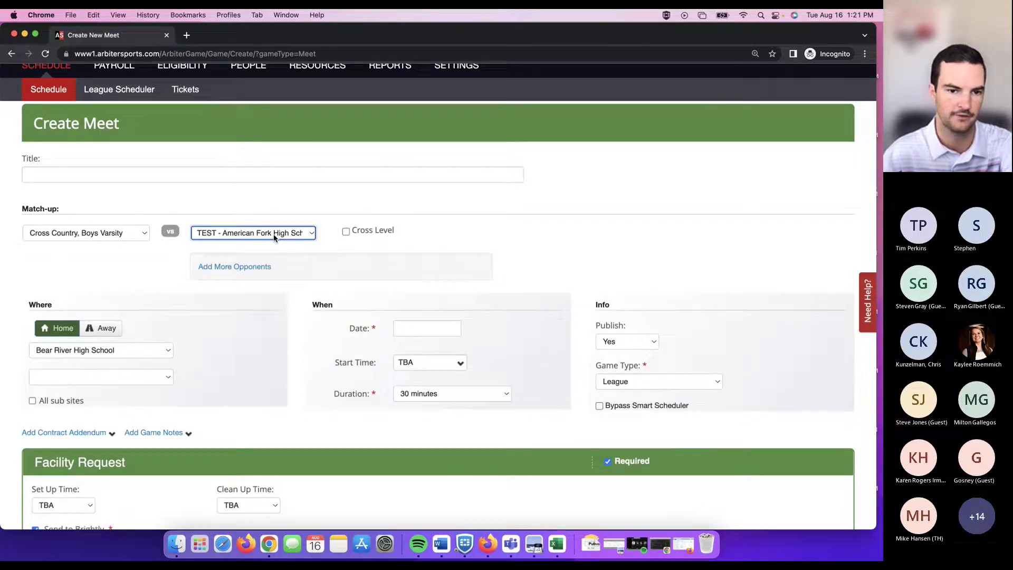
click(237, 267)
click(238, 267)
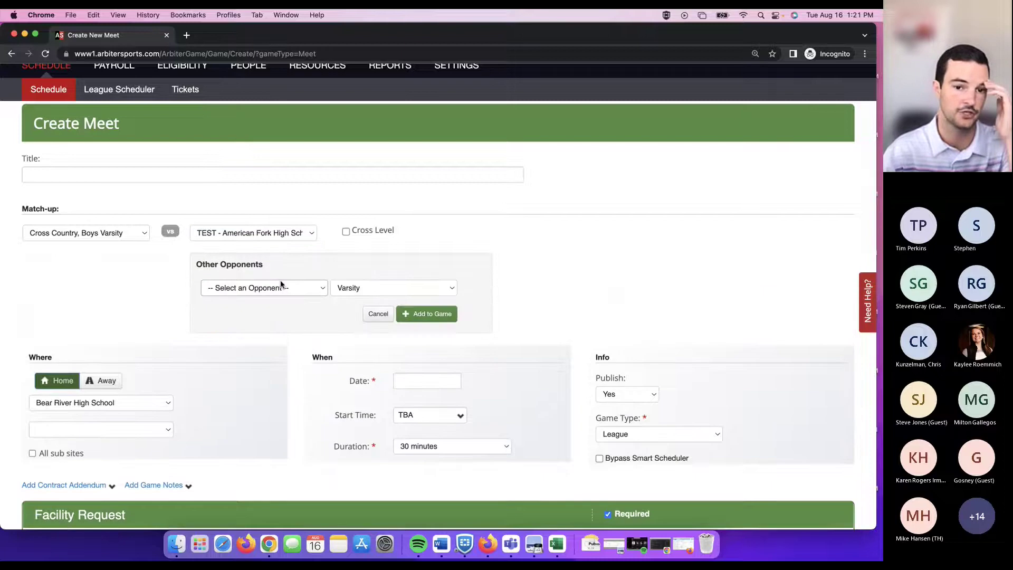
Browse the extra-opponent school list without choosing, then review the meet form.
click(304, 294)
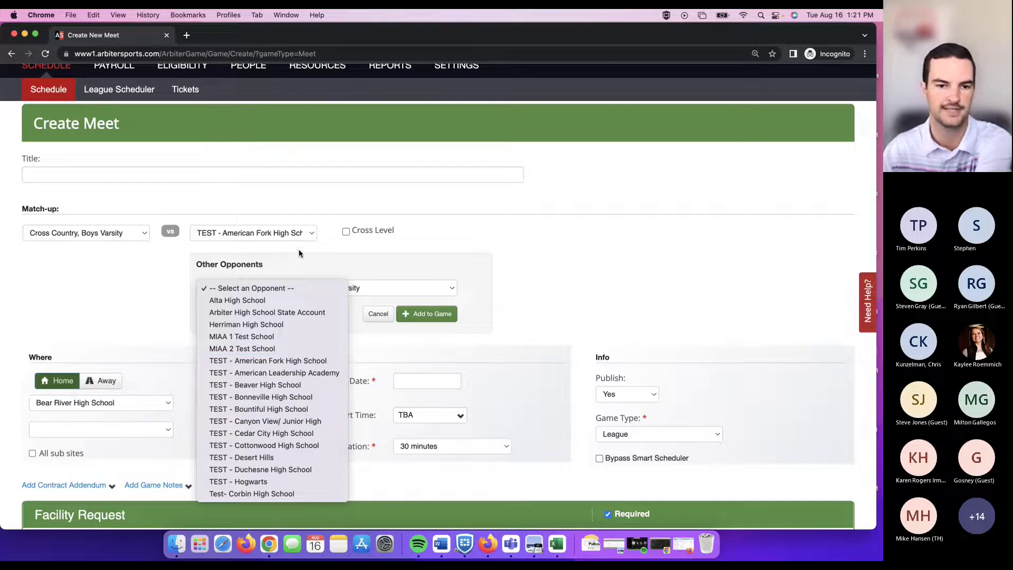
click(303, 266)
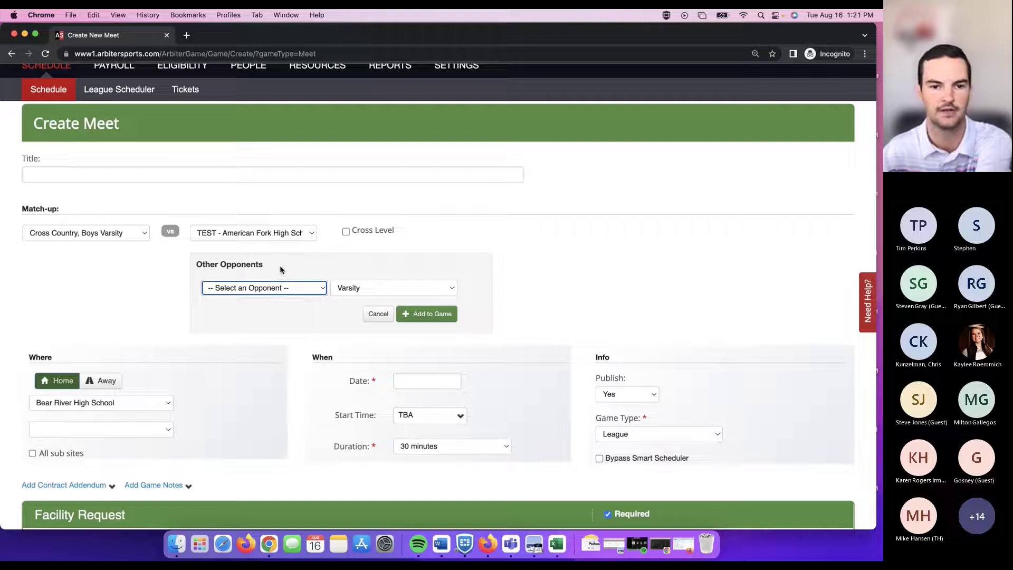
scroll(277, 263, down, 1)
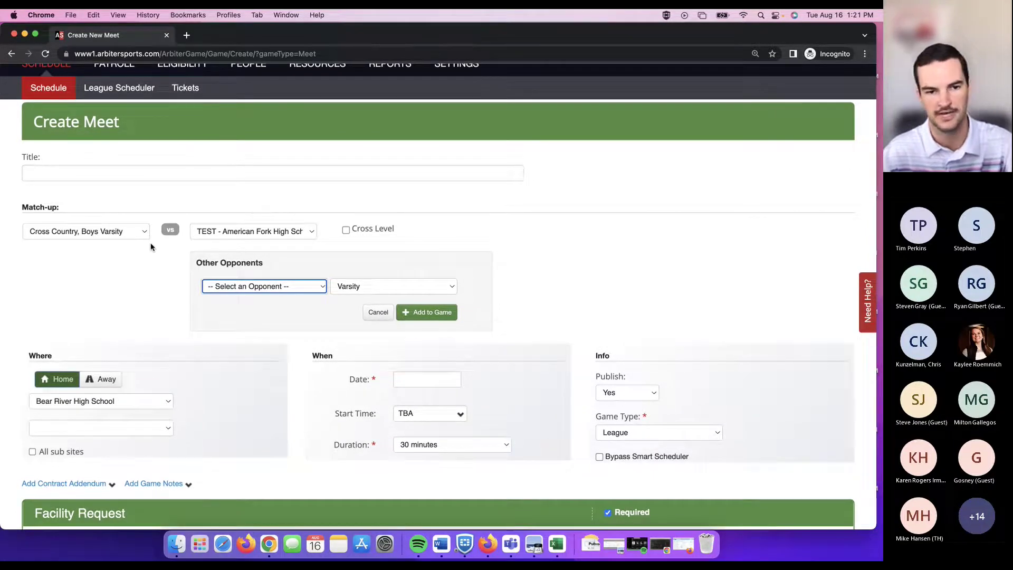
scroll(159, 242, down, 2)
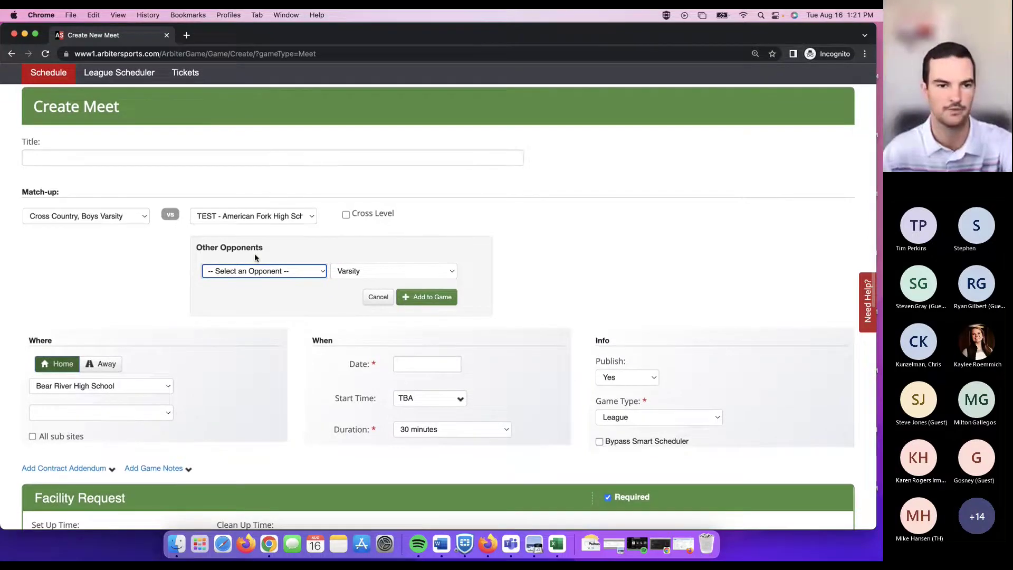
scroll(172, 241, up, 3)
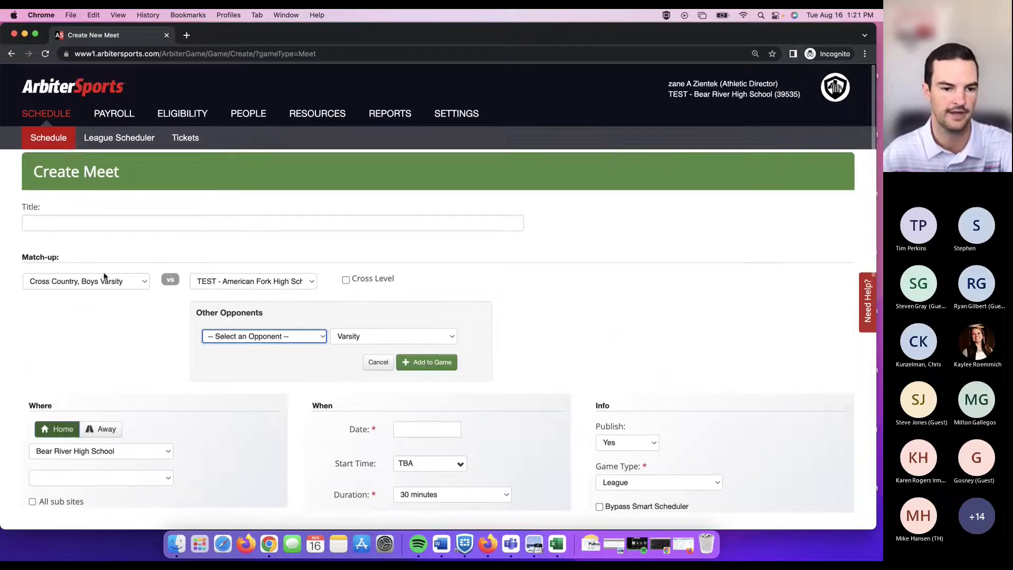
scroll(204, 265, down, 10)
scroll(201, 265, down, 4)
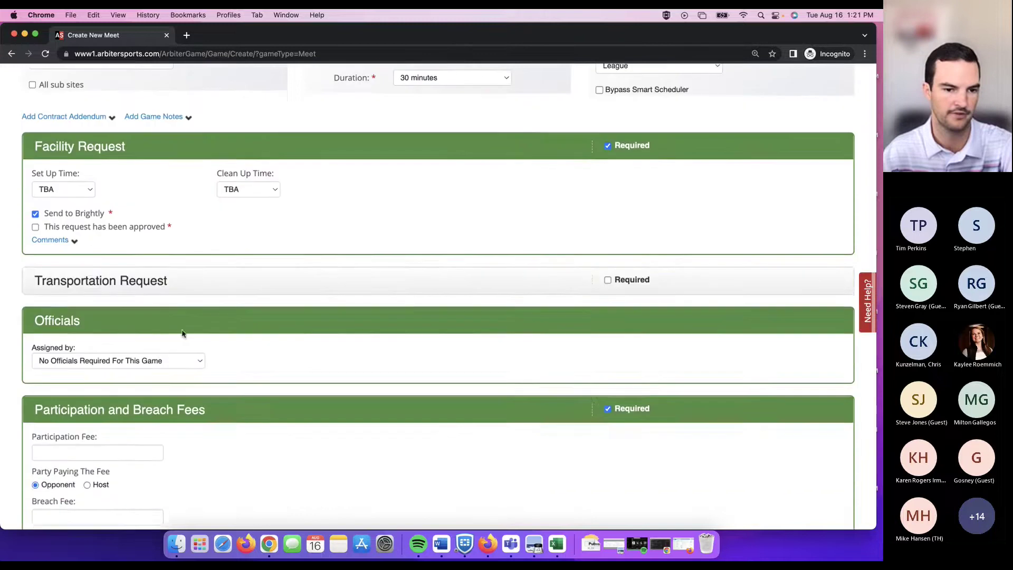
scroll(181, 328, up, 5)
scroll(180, 334, up, 8)
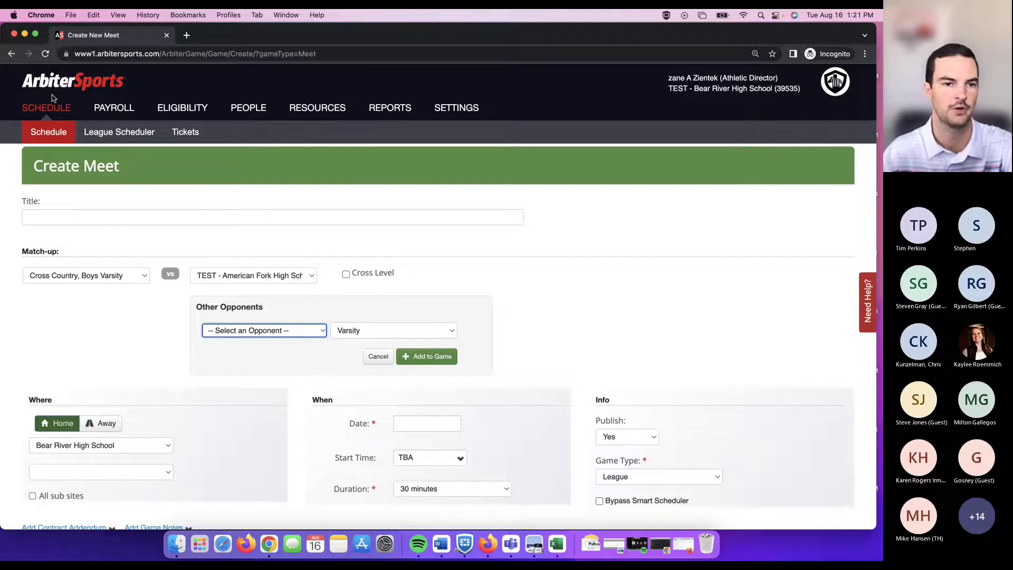
Leave the meet unsaved and open a new tournament form from the Schedule's Add New menu.
click(51, 133)
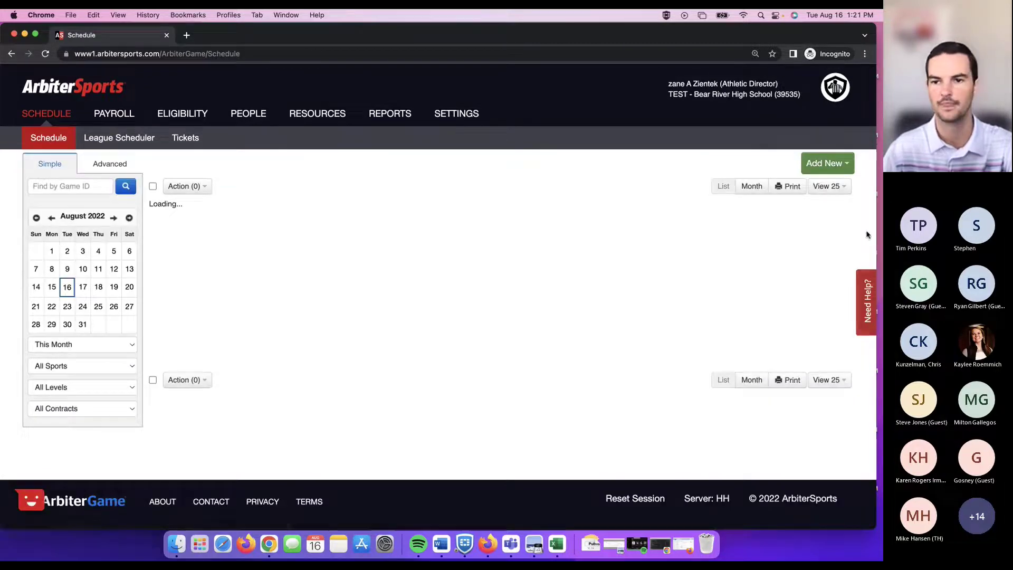
click(849, 164)
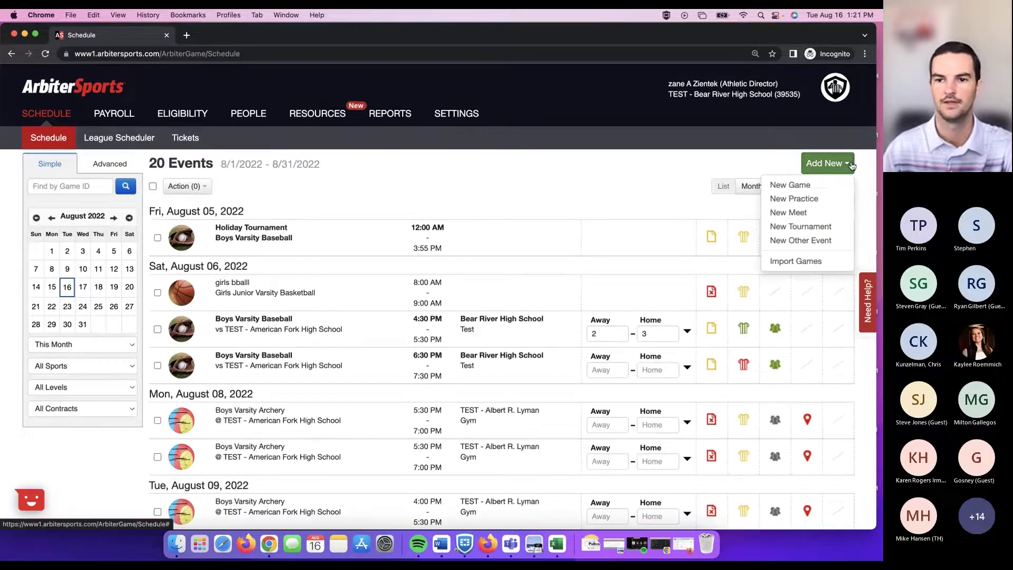
click(823, 227)
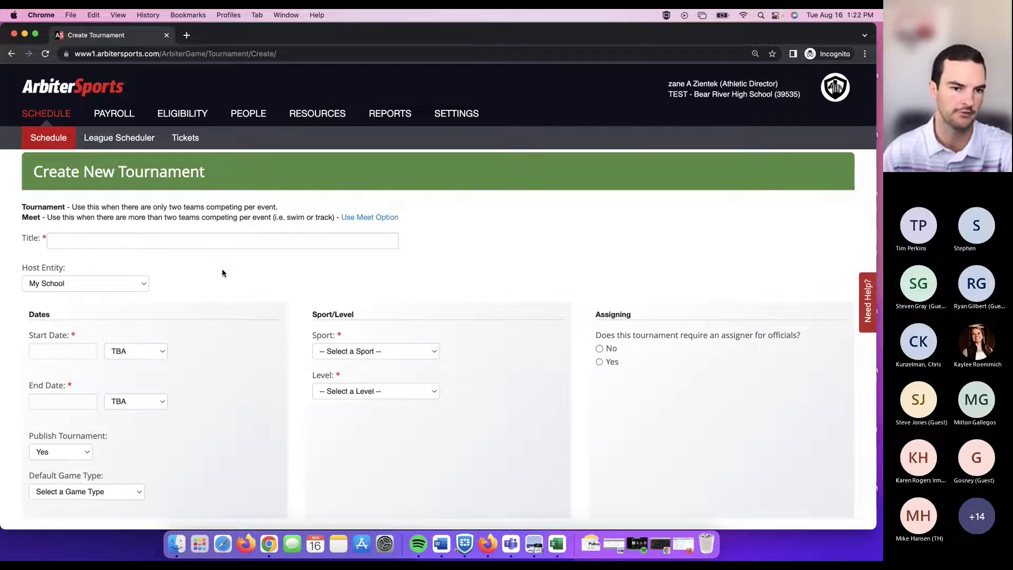
click(211, 242)
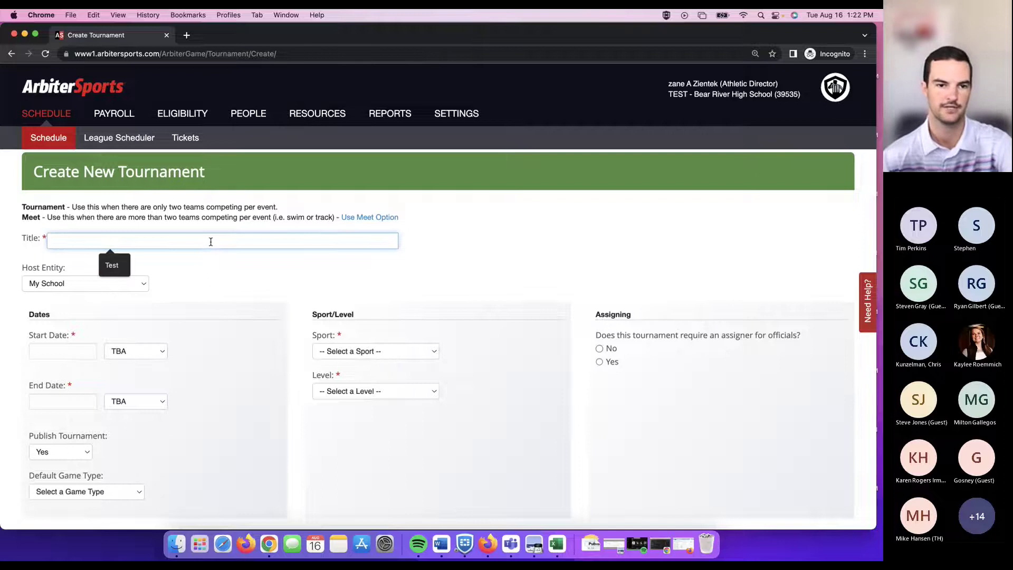
scroll(210, 241, down, 1)
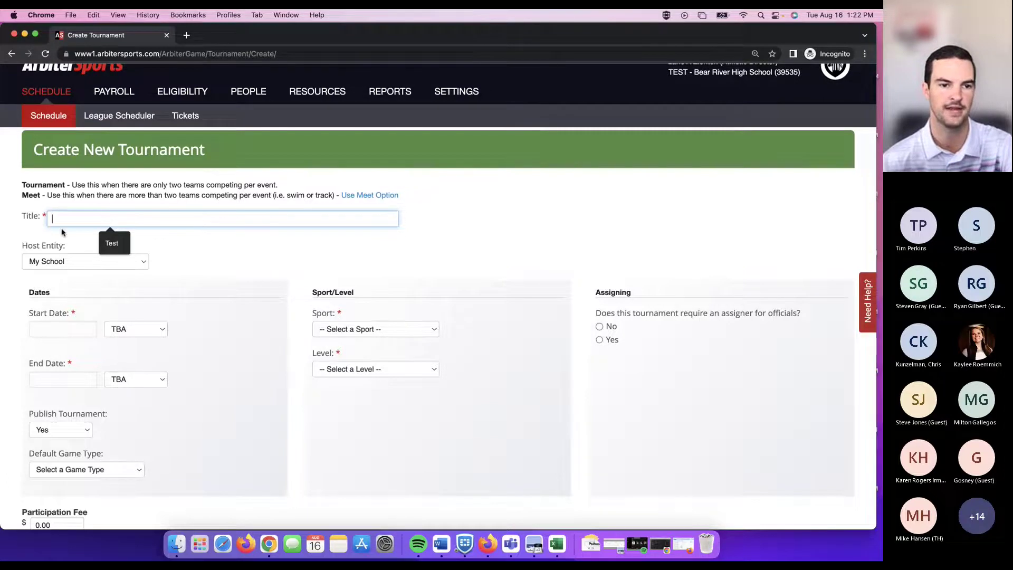
scroll(258, 231, down, 5)
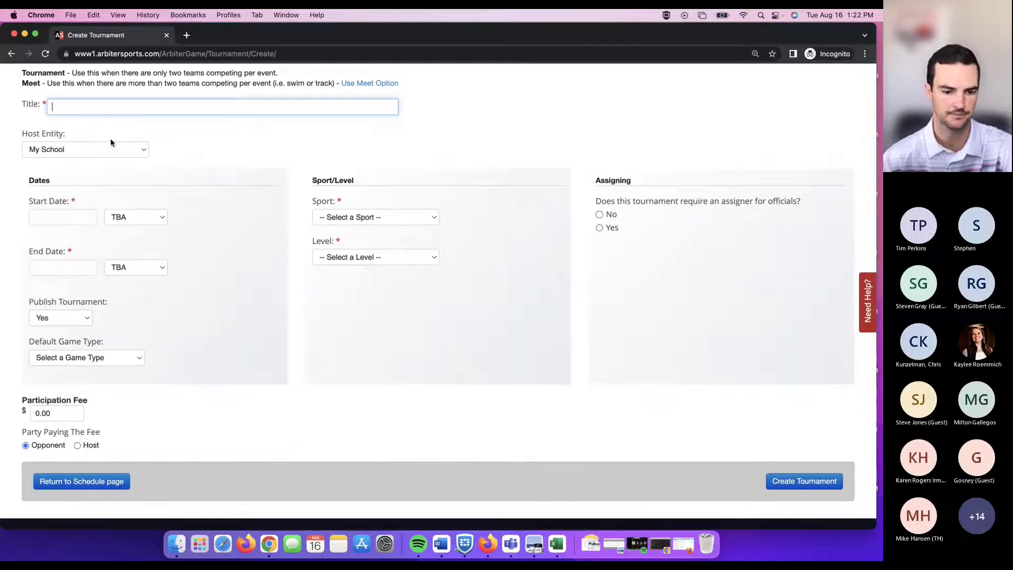
Title the tournament 'Test' and set its dates from 08/19/2022 to 08/20/2022.
text(Test)
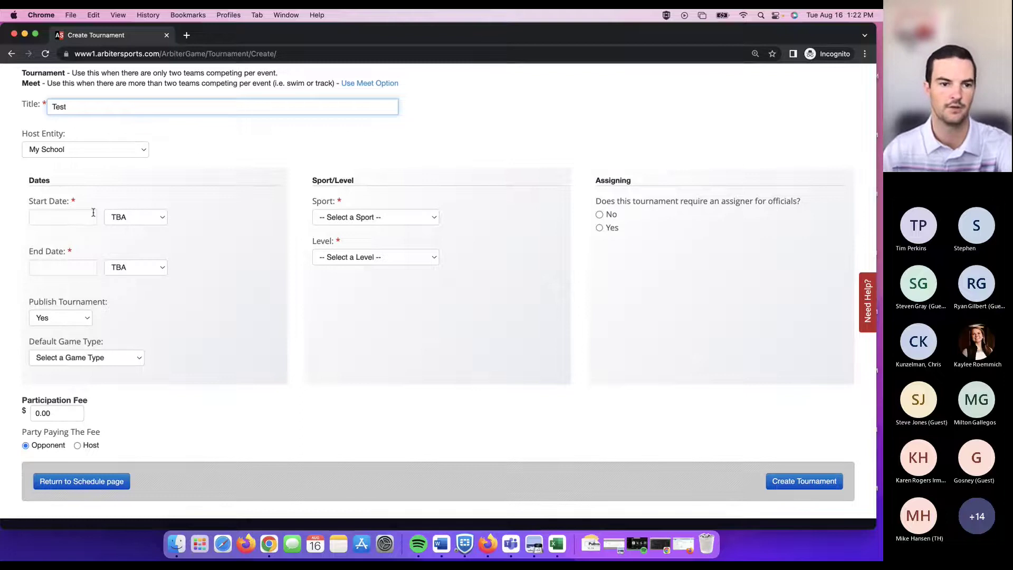
click(94, 212)
click(135, 299)
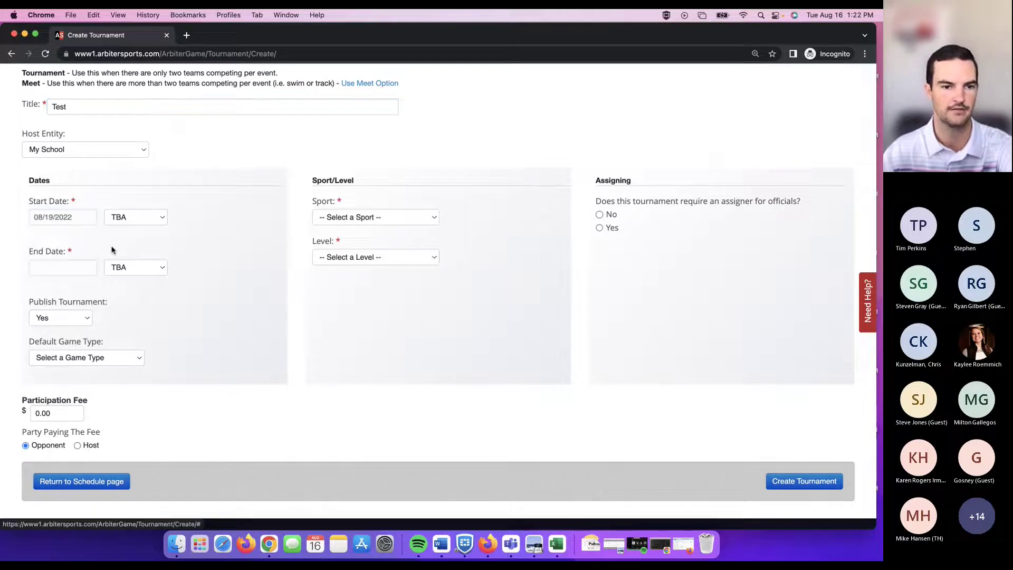
click(79, 268)
click(152, 353)
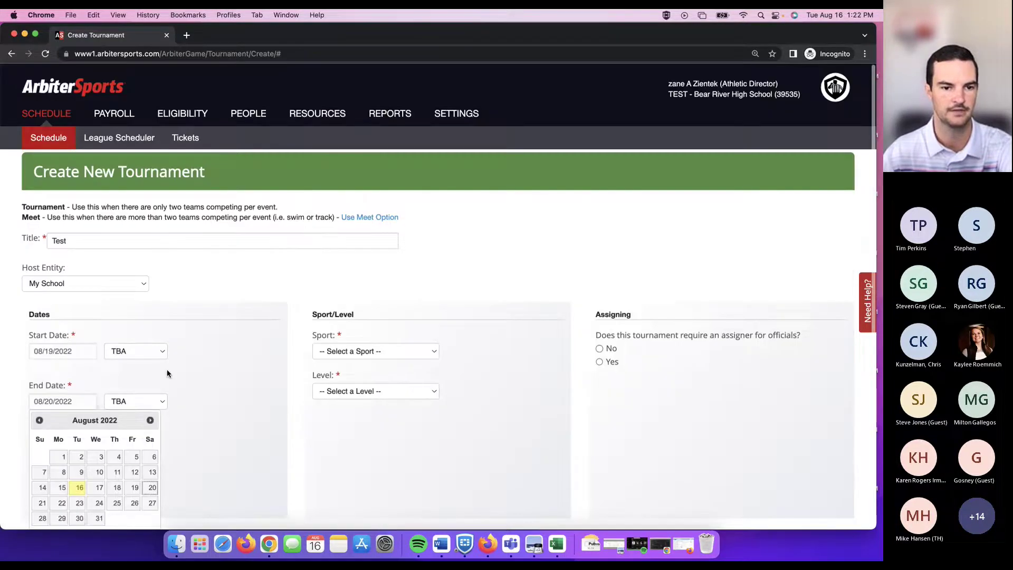
Set the start time to 12:00 PM and the end time to 11:00 PM.
click(159, 354)
scroll(149, 390, down, 10)
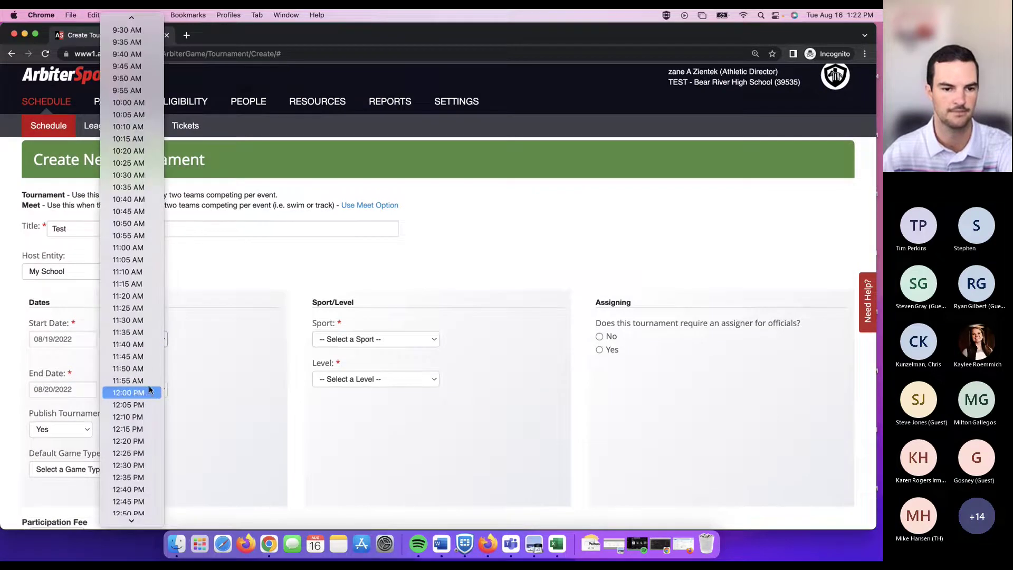
click(149, 390)
click(150, 391)
scroll(148, 408, down, 20)
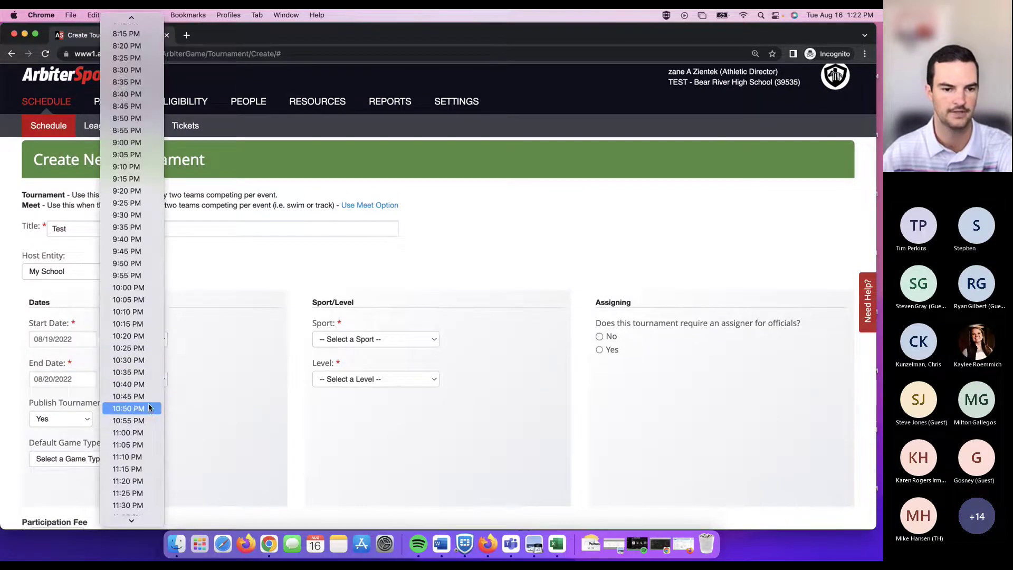
scroll(149, 408, down, 2)
click(150, 385)
scroll(228, 366, down, 3)
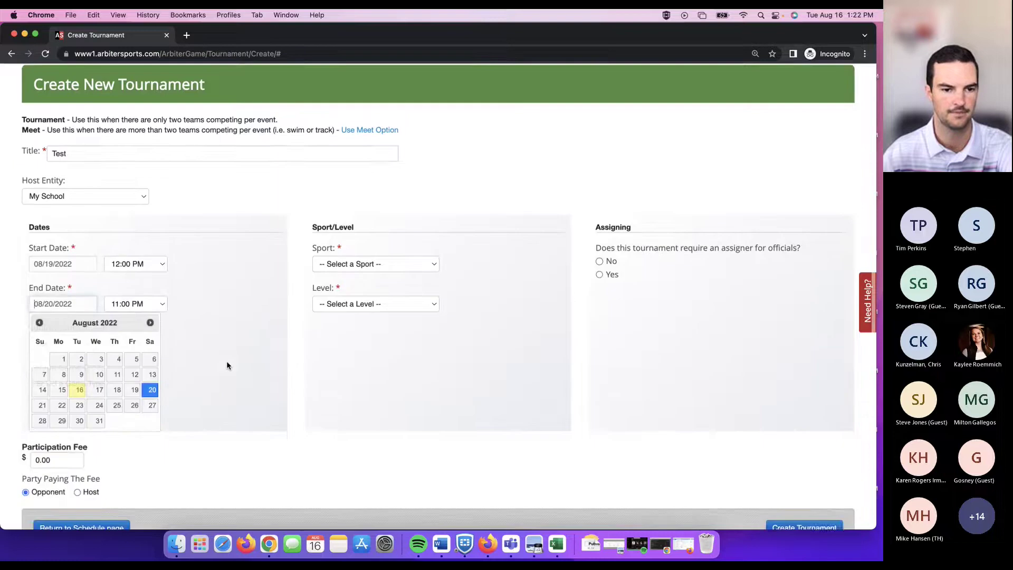
click(227, 366)
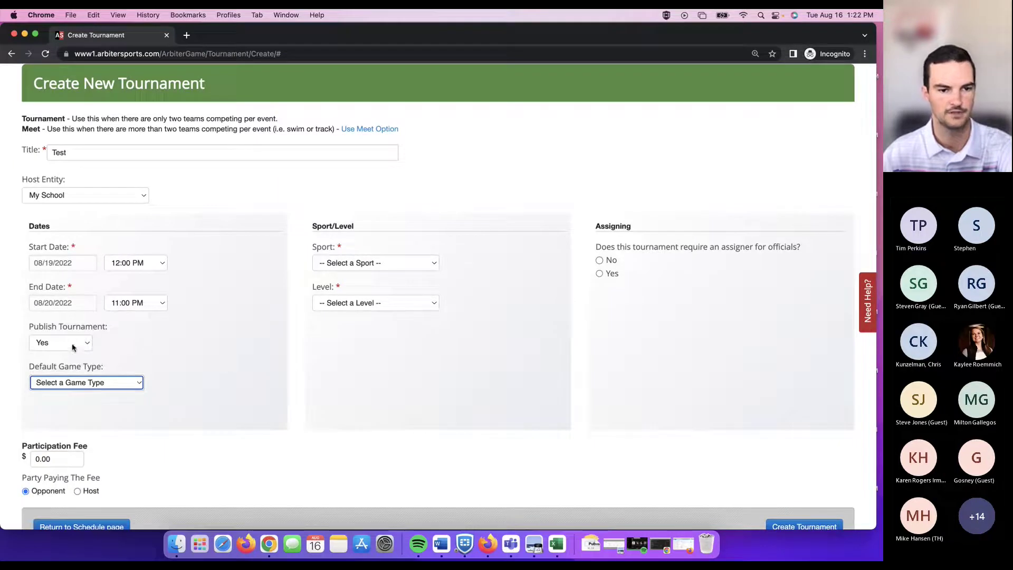
click(107, 367)
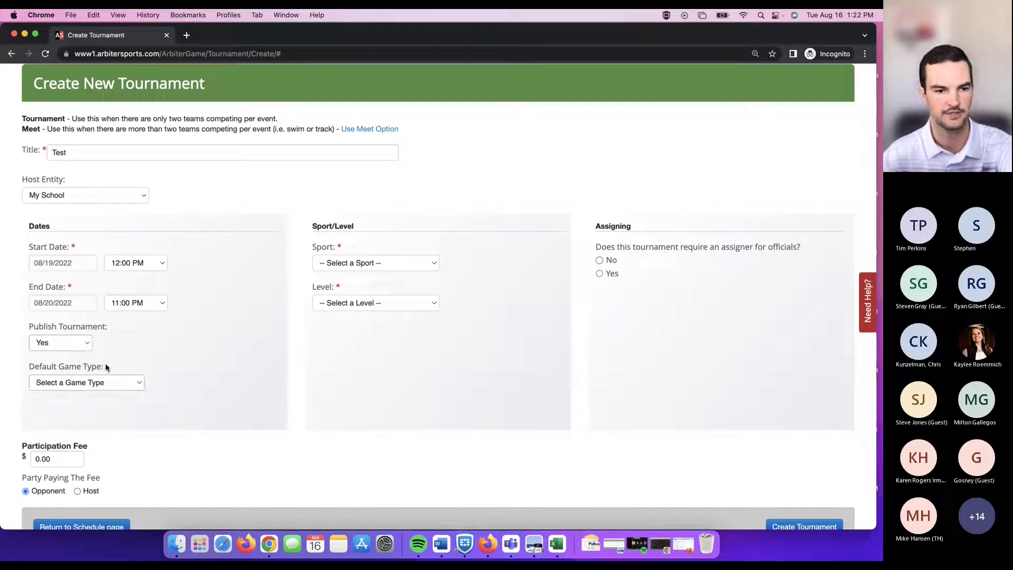
click(106, 366)
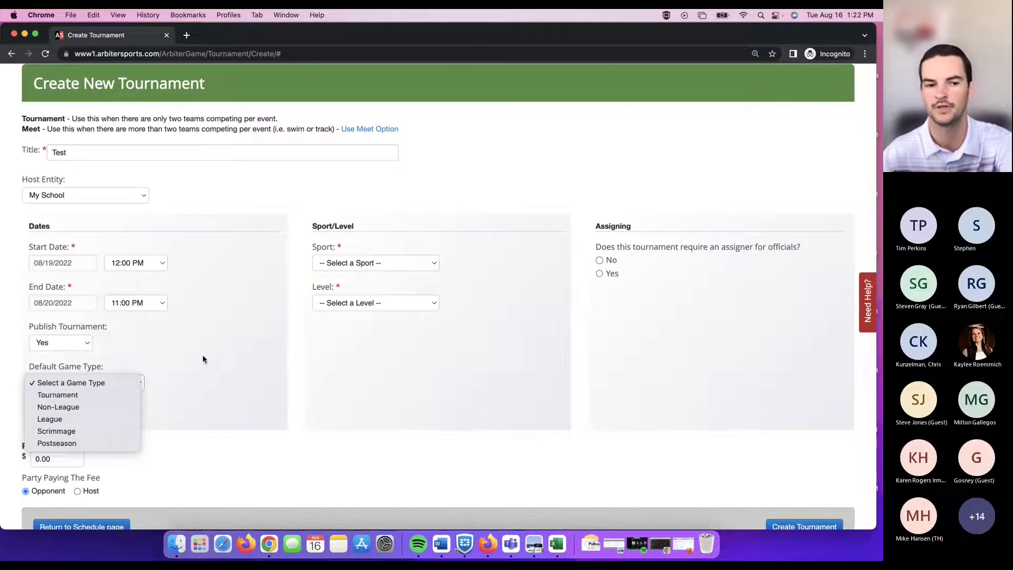
Choose Baseball - Boys at Varsity level and require an assigner for officials.
click(217, 369)
click(423, 262)
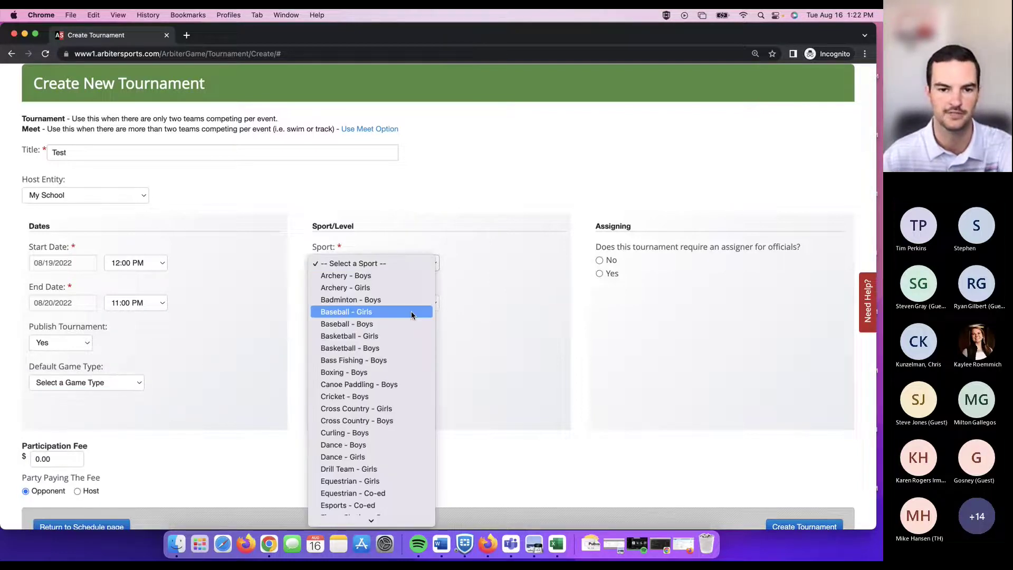
click(425, 313)
click(425, 306)
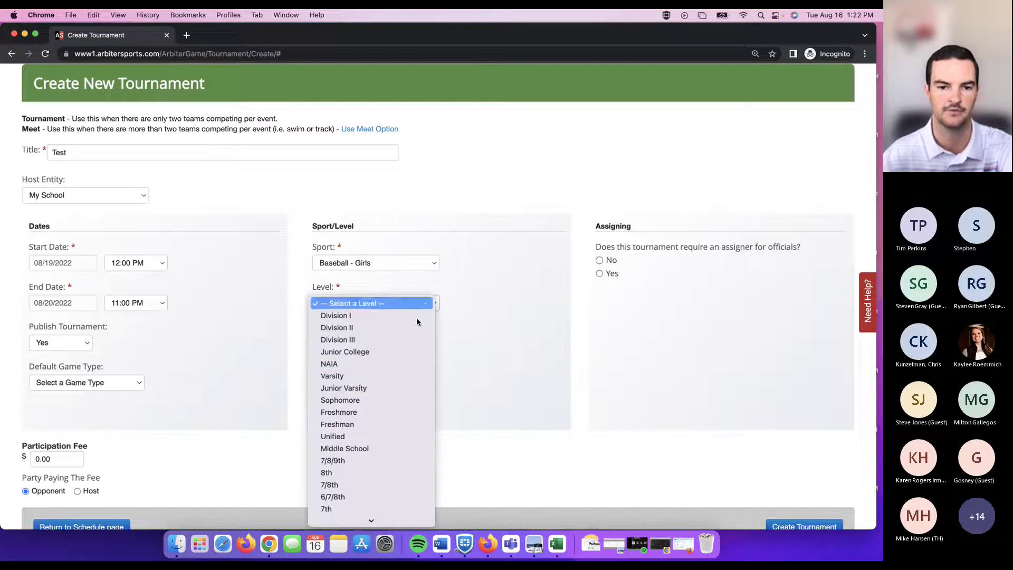
click(402, 375)
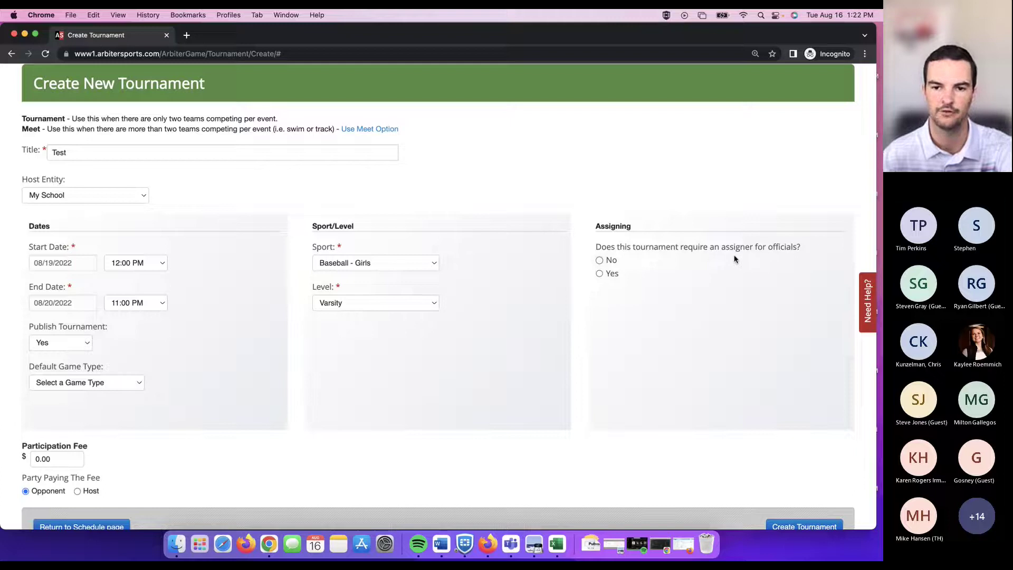
click(600, 273)
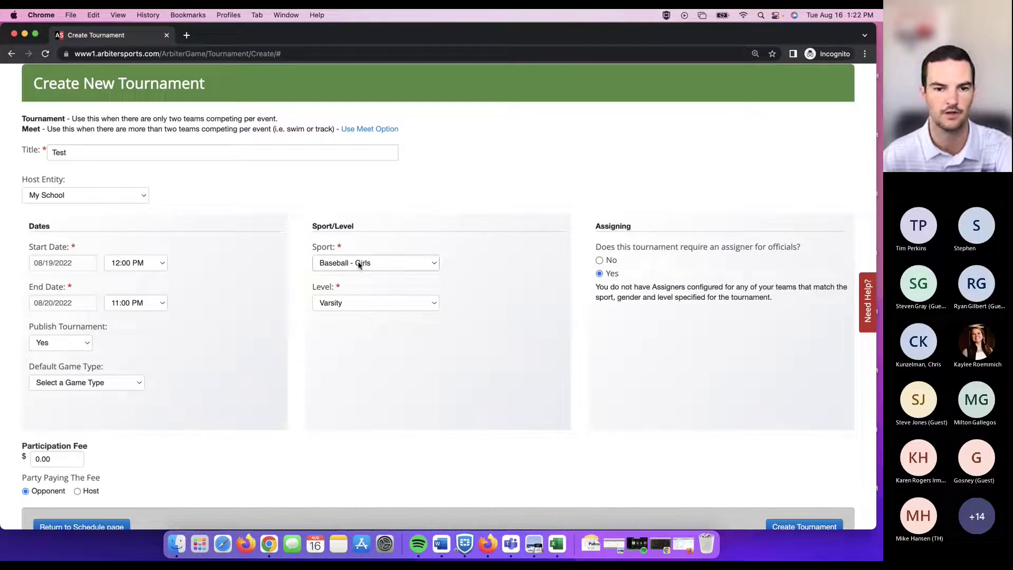
click(379, 264)
click(384, 273)
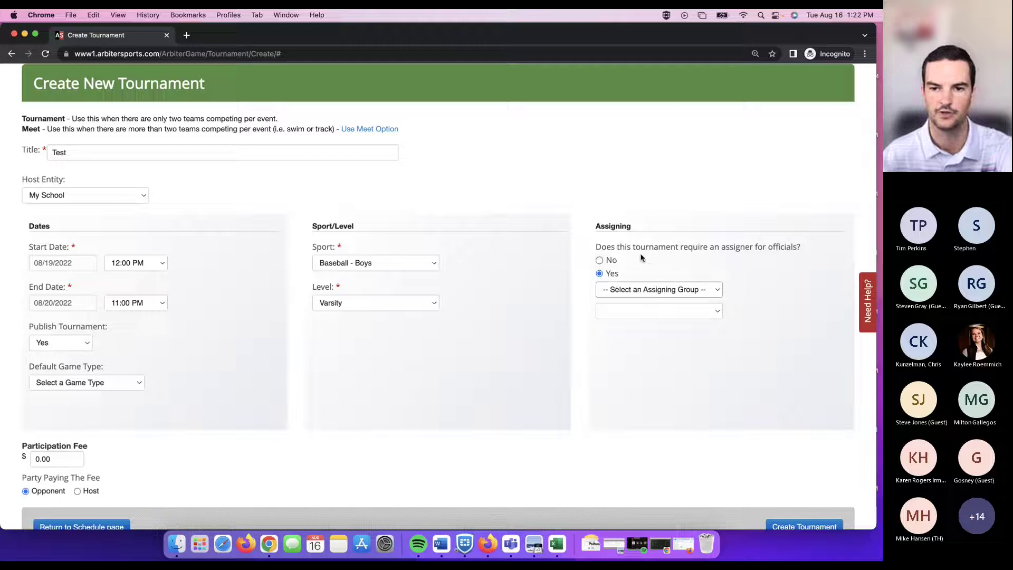
Assign officials through Houston Baseball at the HS Baseball - Varsity level.
click(658, 290)
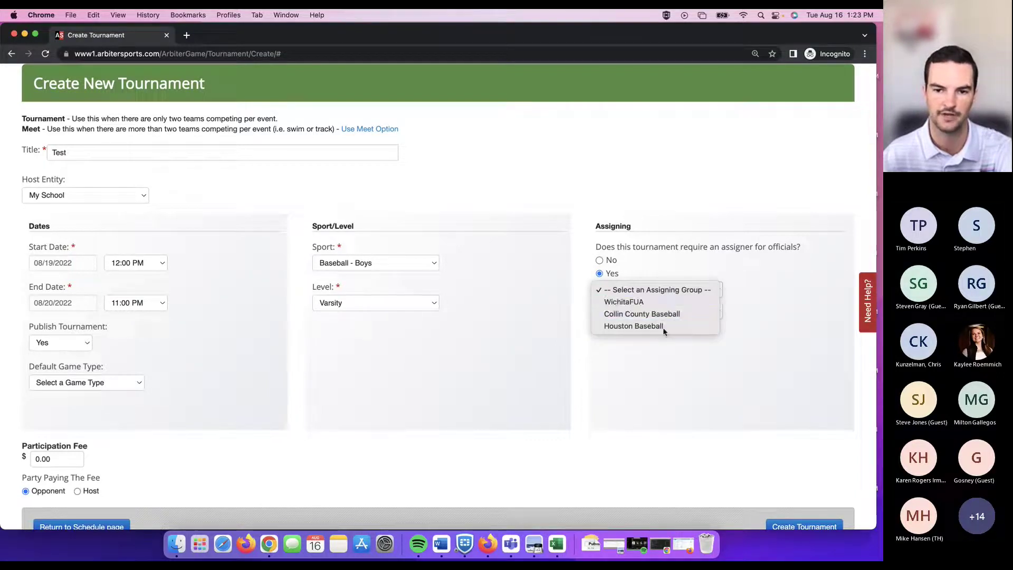
click(662, 365)
click(687, 313)
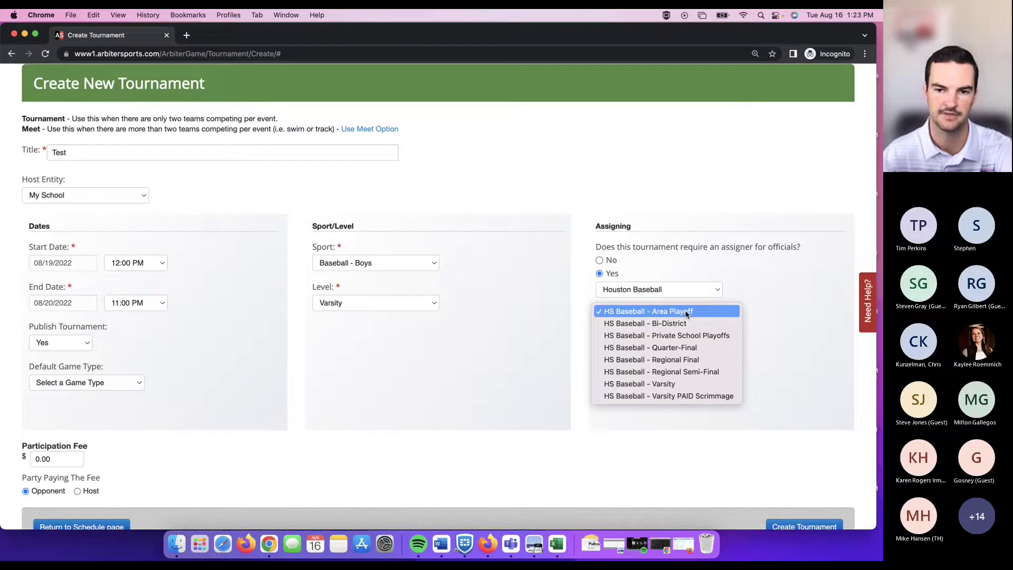
click(675, 389)
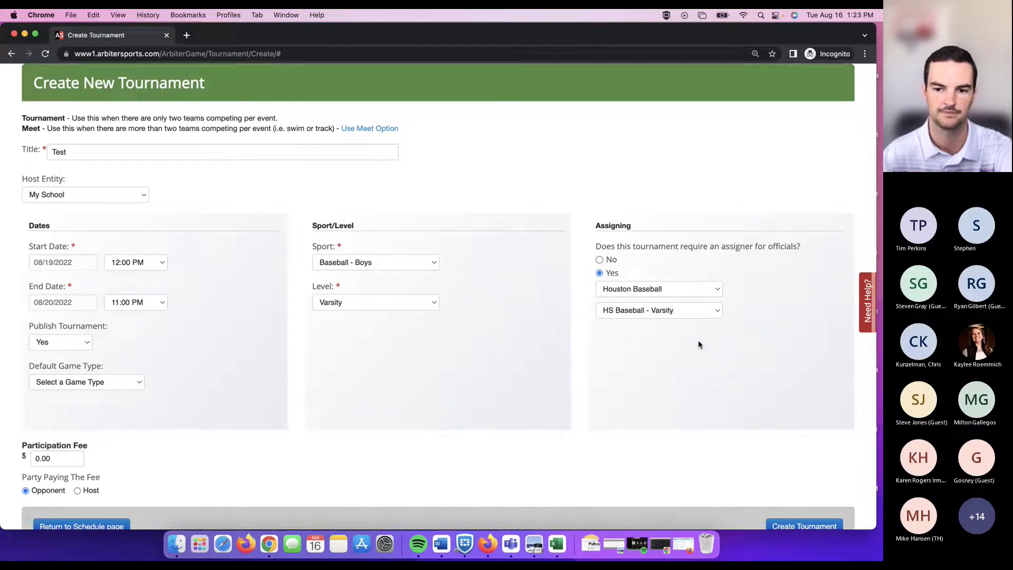
scroll(698, 340, down, 2)
Create the Test tournament with the chosen settings.
click(805, 487)
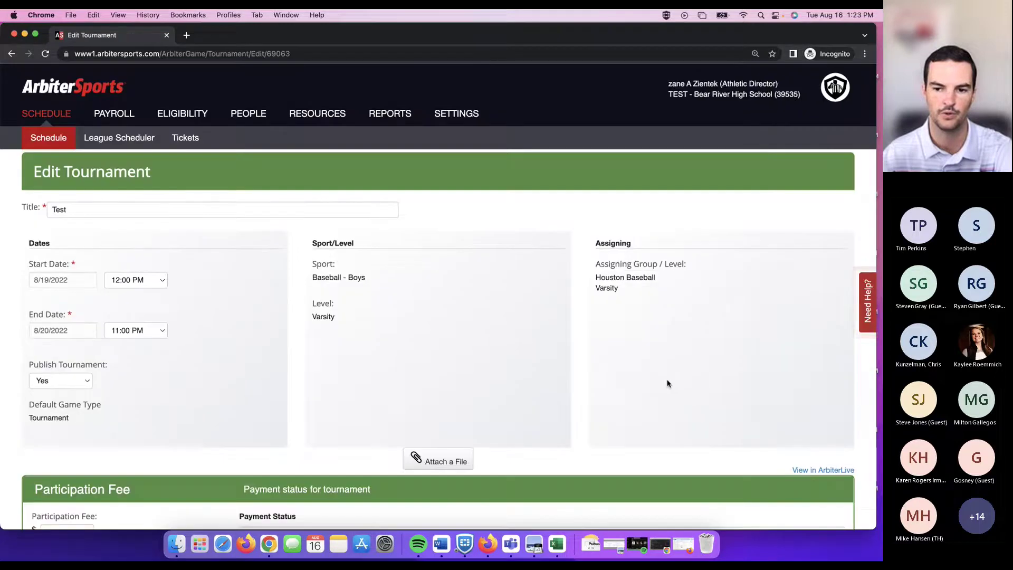
scroll(587, 273, down, 2)
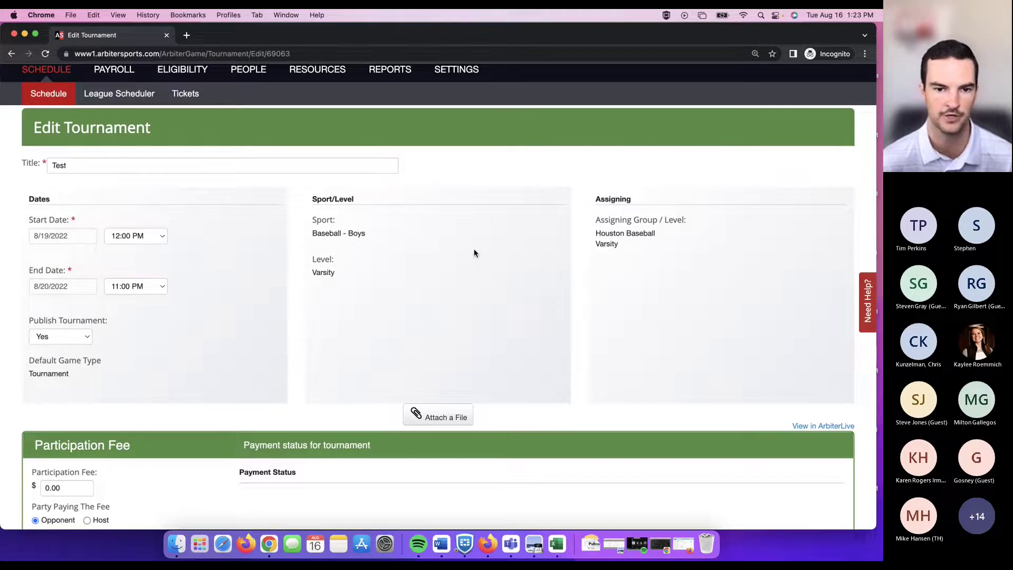
scroll(474, 249, down, 5)
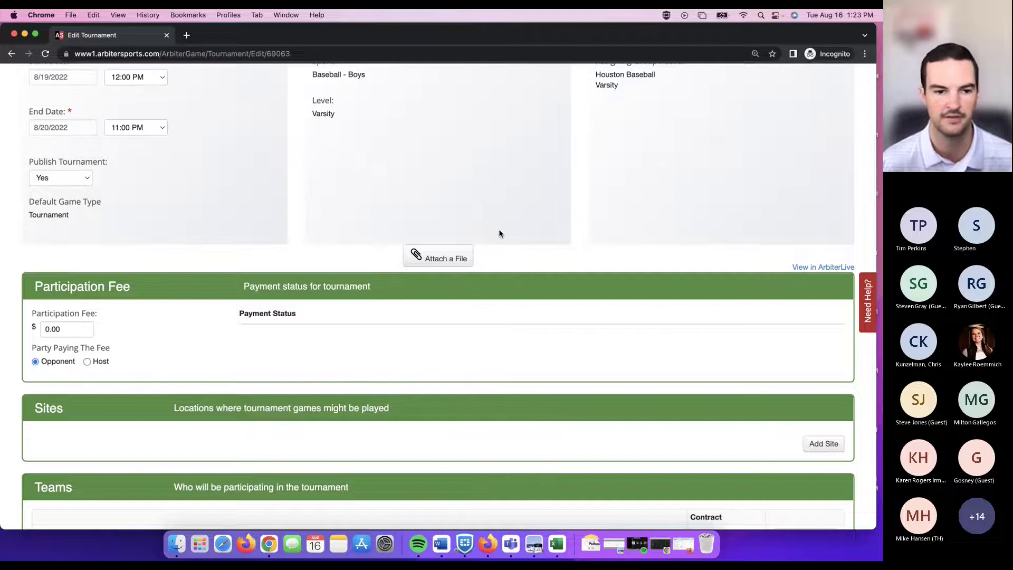
scroll(499, 232, down, 5)
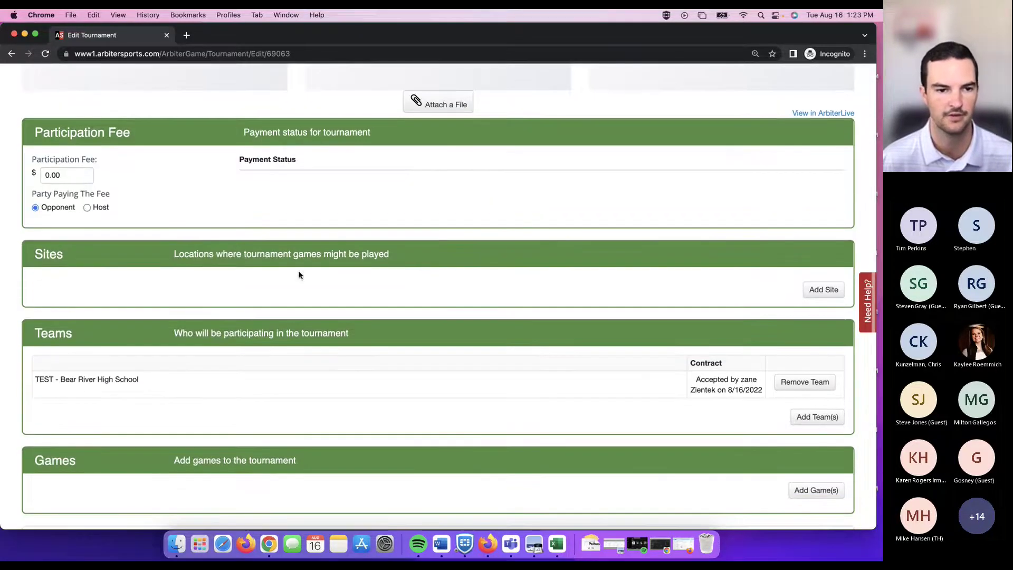
scroll(299, 275, down, 3)
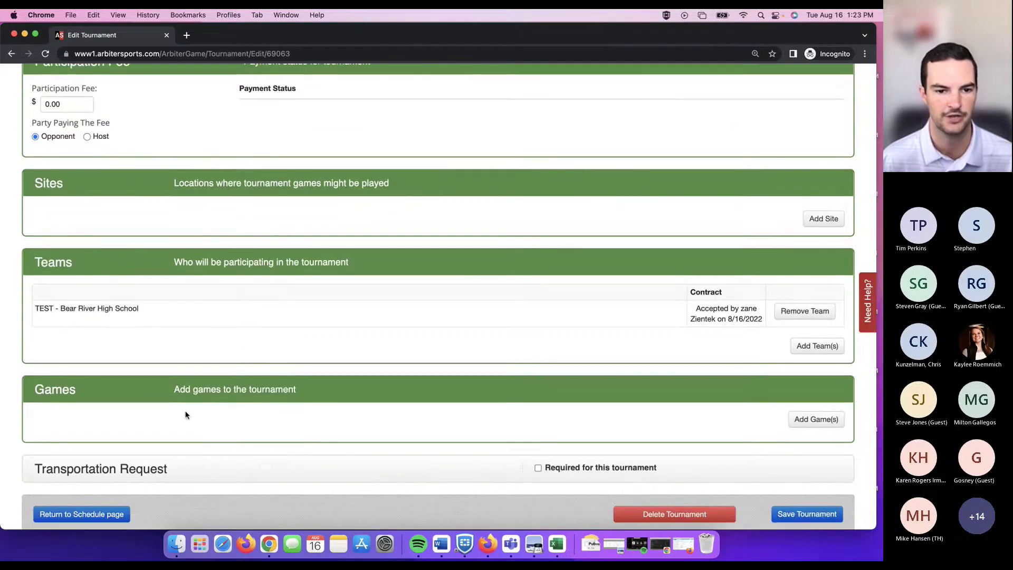
scroll(393, 270, up, 3)
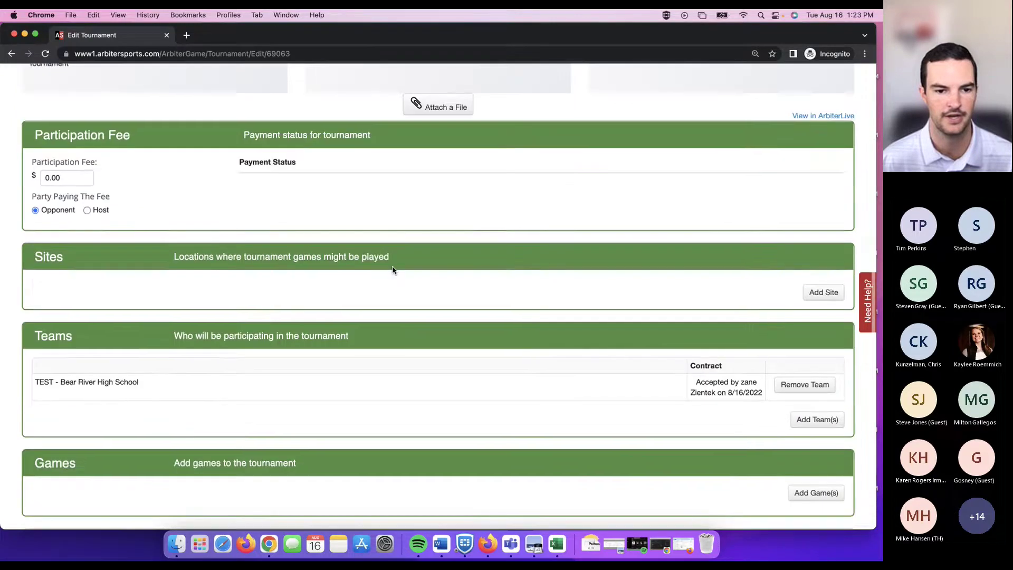
Add ArbiterSportsTest with sub site SUBSITE as a tournament site.
click(824, 292)
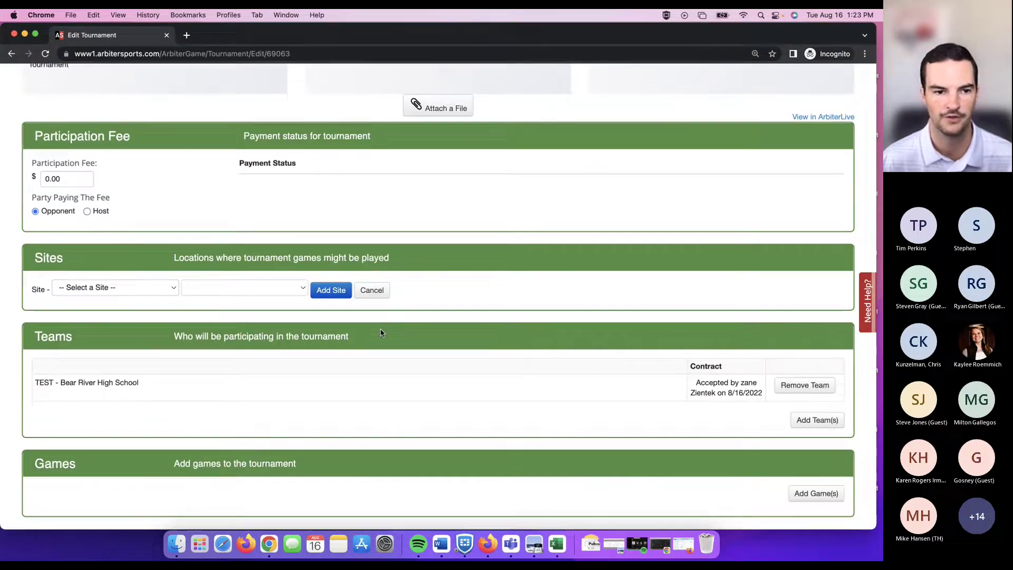
click(145, 289)
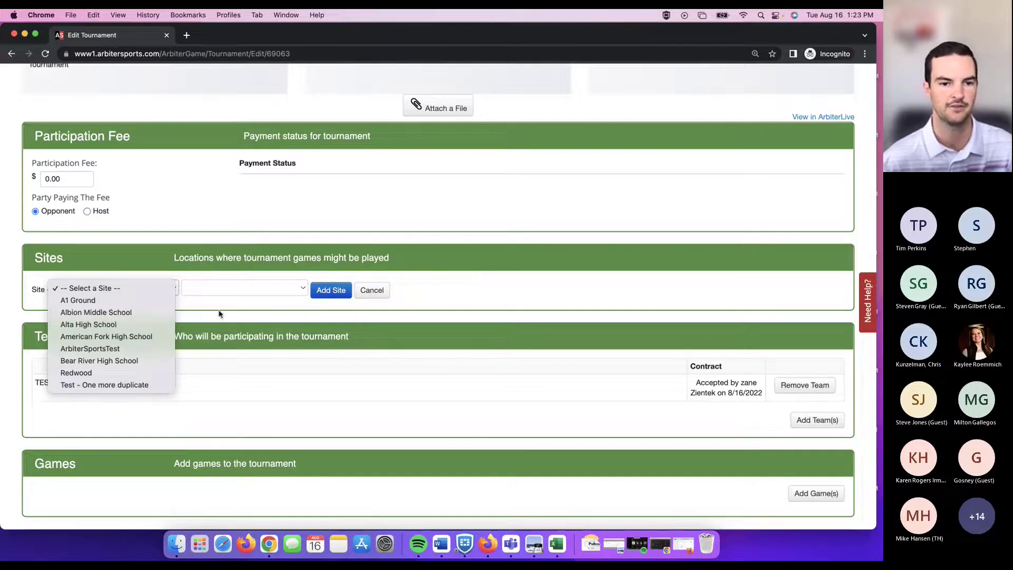
click(189, 305)
click(154, 287)
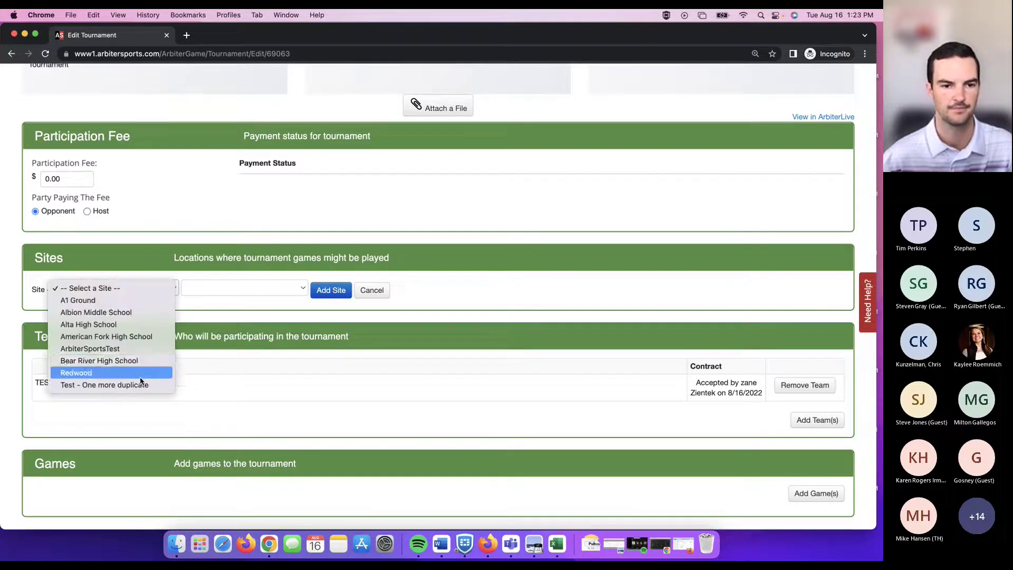
click(146, 348)
click(295, 287)
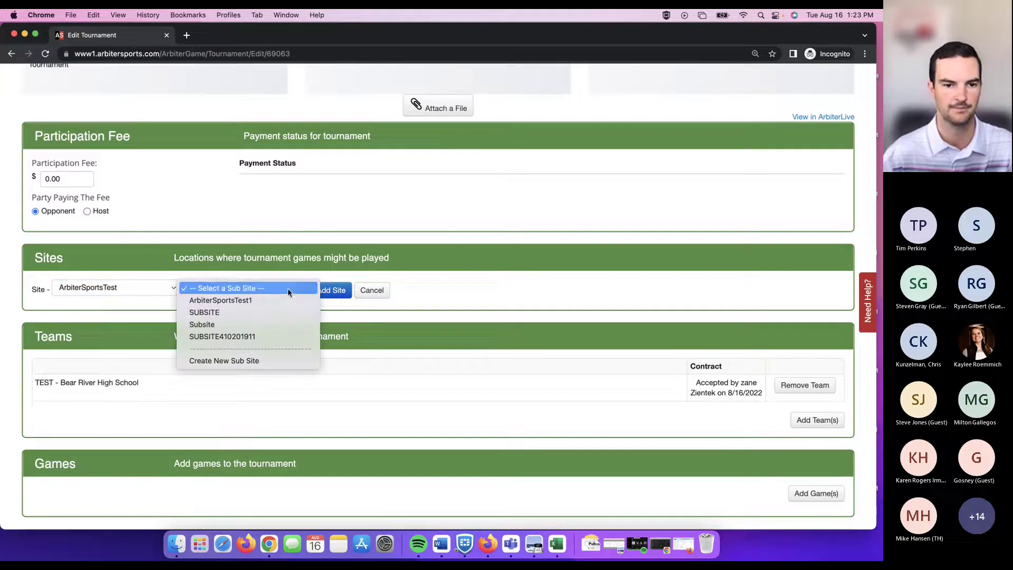
click(290, 314)
click(331, 290)
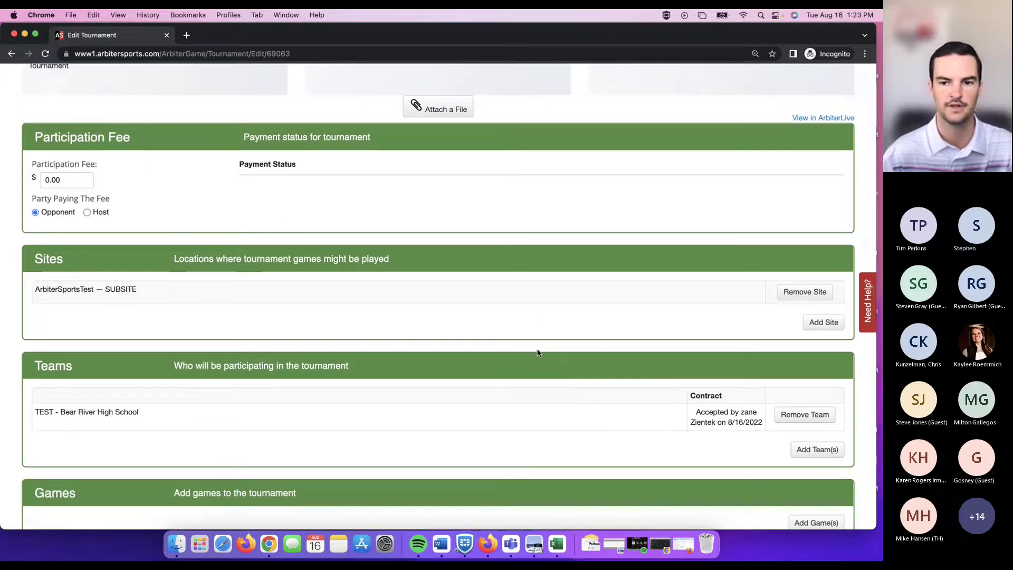
scroll(578, 328, down, 5)
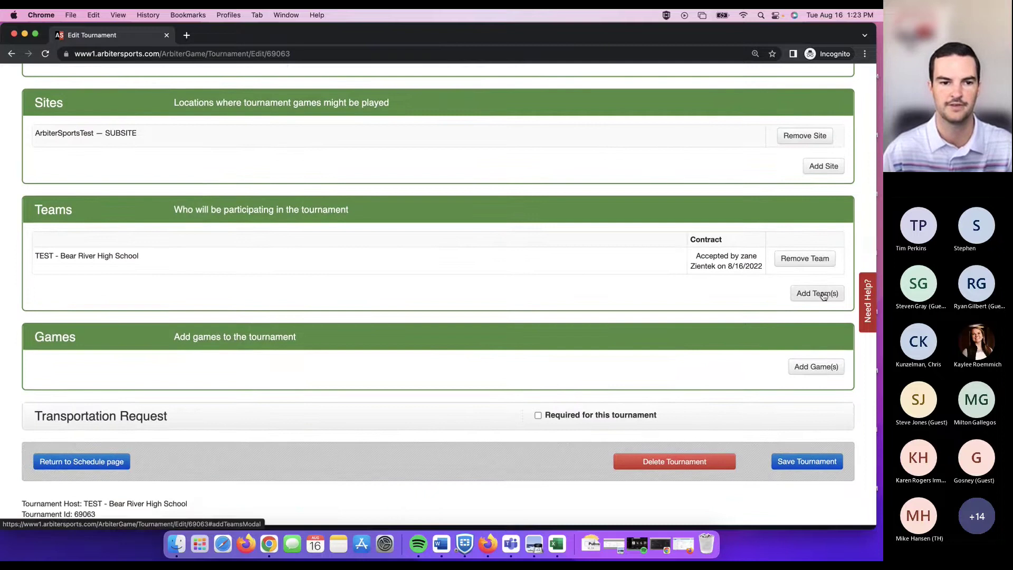
Add MIAA 1 Test School and MIAA 2 Test School to the tournament's teams.
click(833, 294)
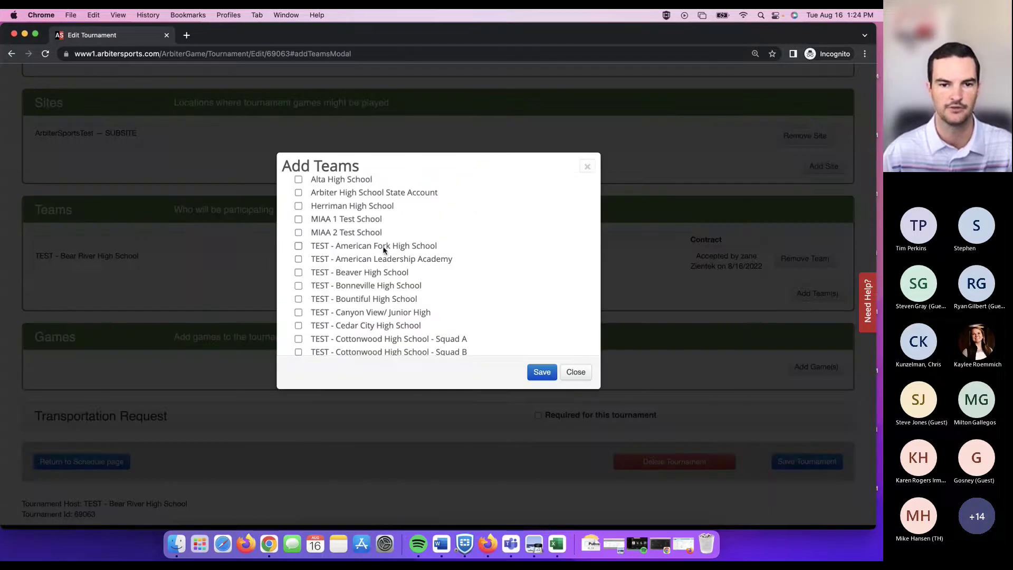
scroll(384, 249, down, 5)
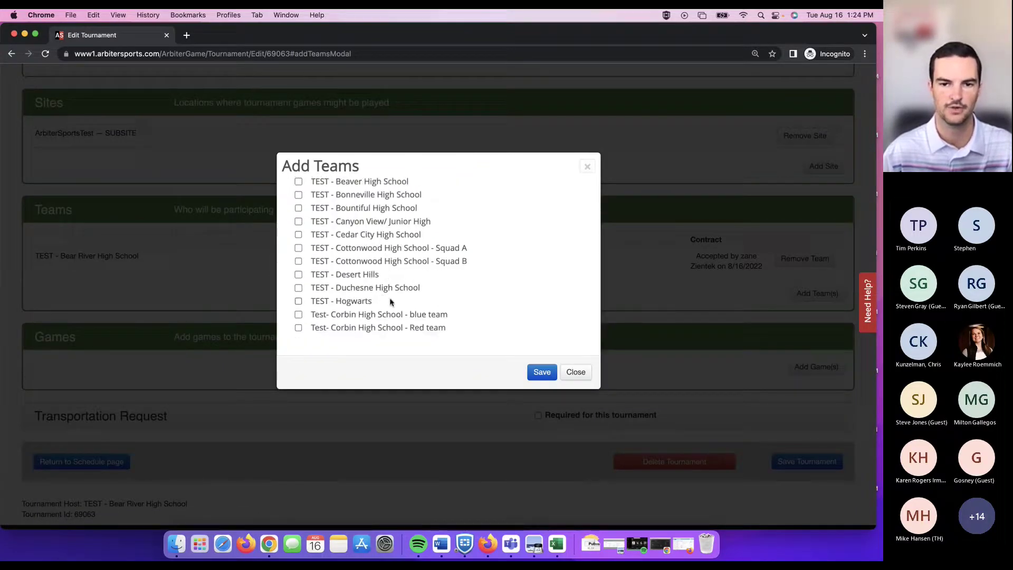
scroll(393, 285, up, 5)
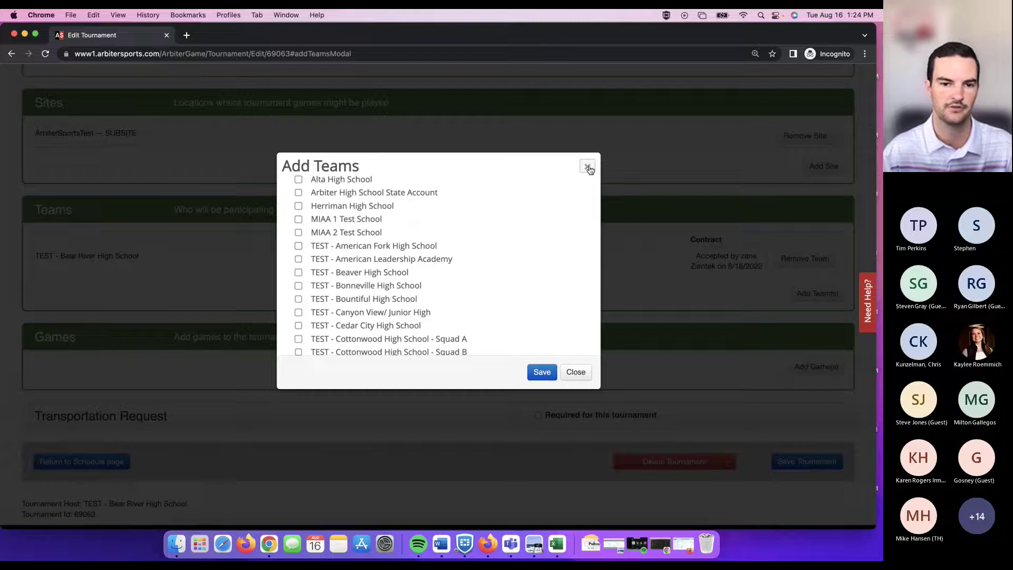
click(298, 219)
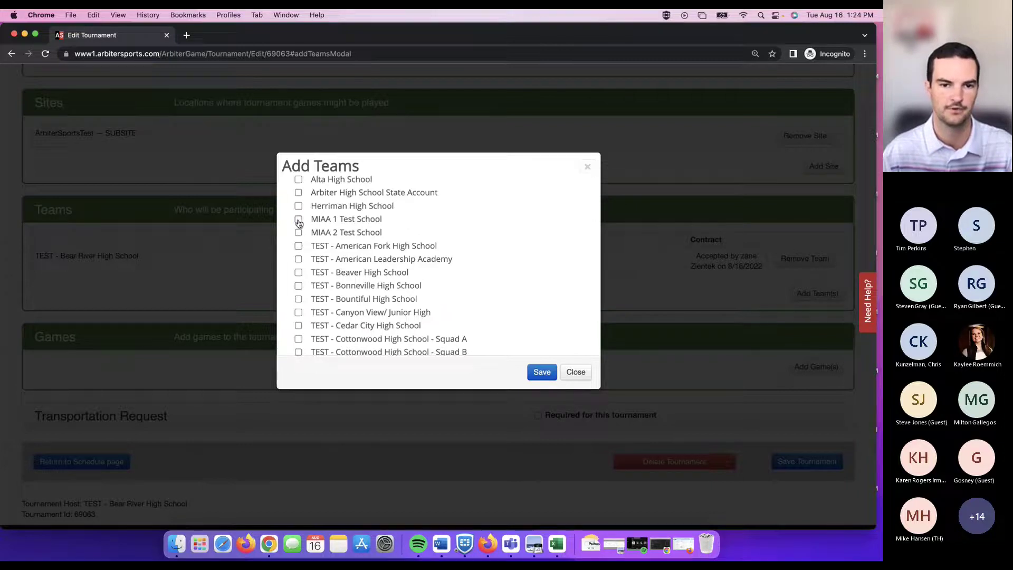
click(298, 233)
click(542, 372)
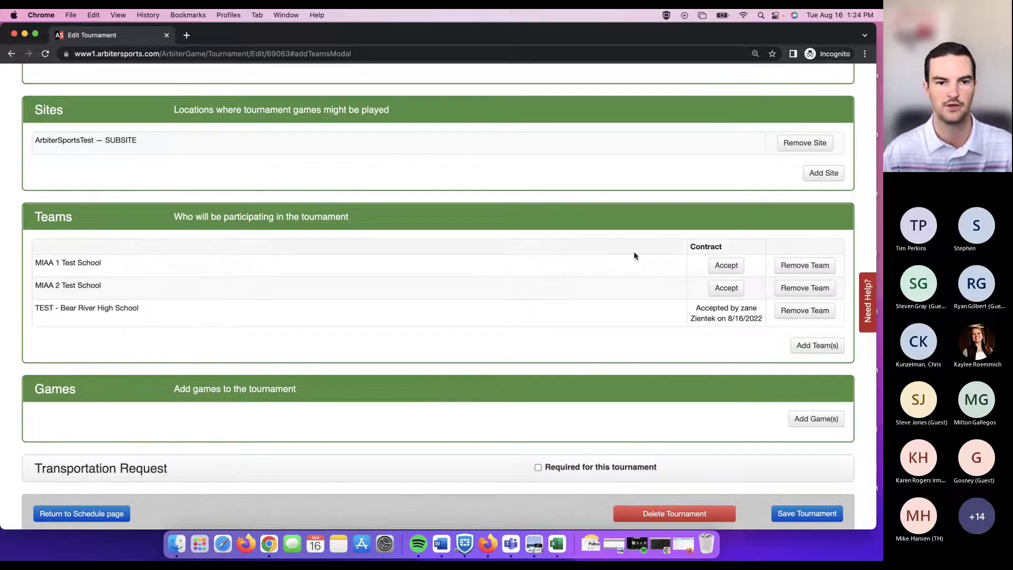
scroll(635, 256, down, 3)
Add six games lasting 1 hour each with 30-minute breaks between them.
click(815, 327)
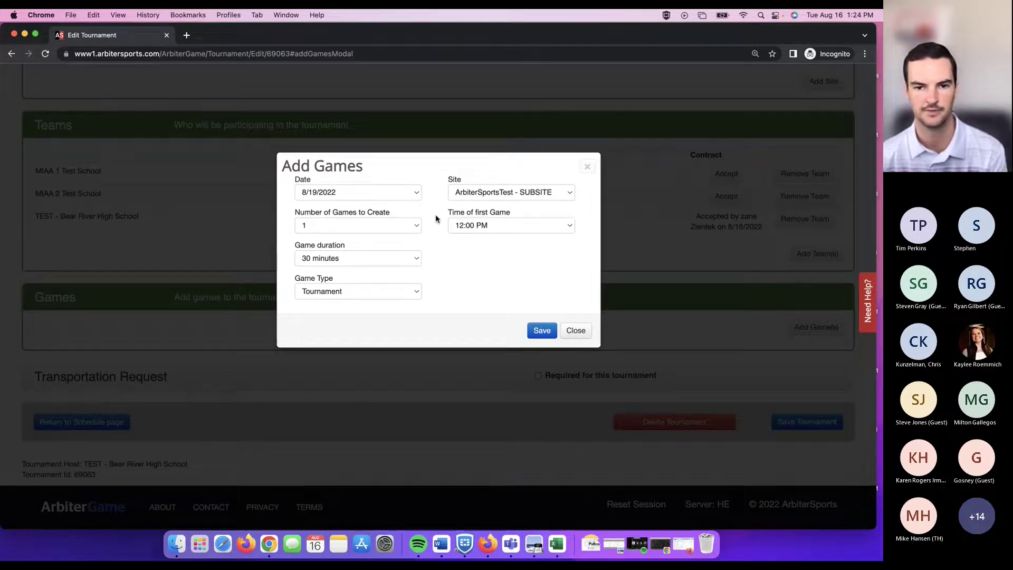
click(415, 226)
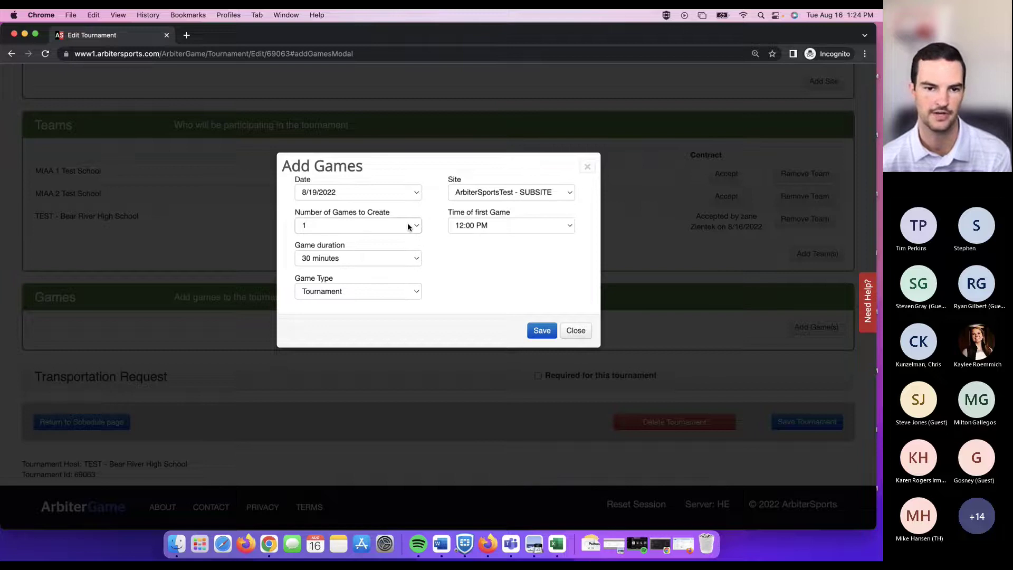
click(394, 286)
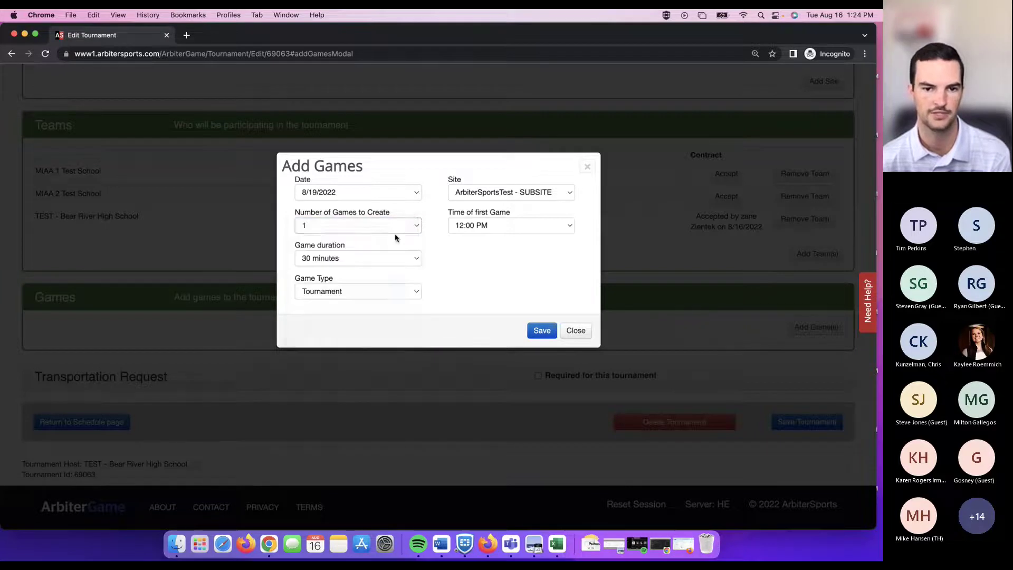
click(324, 211)
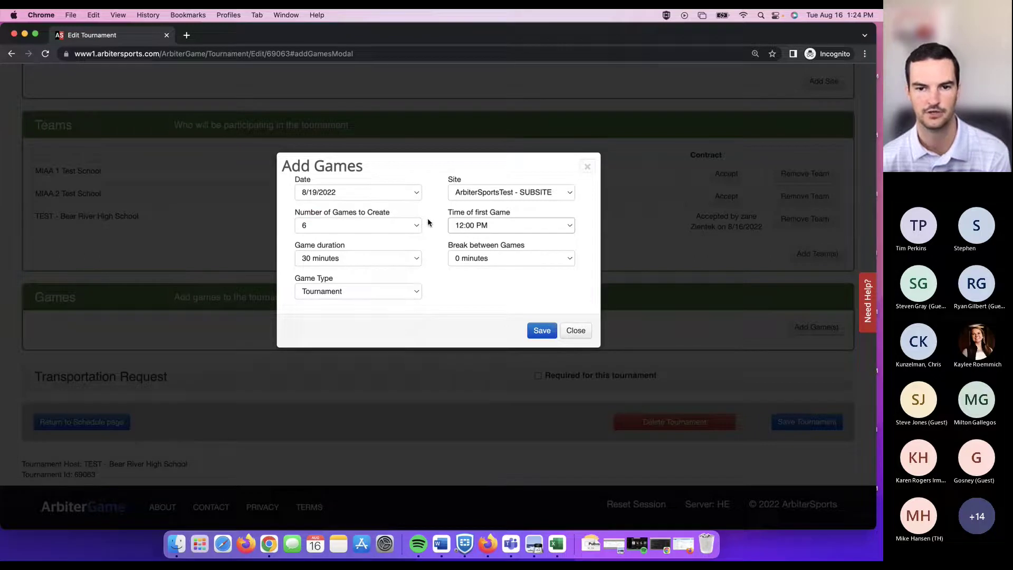
click(407, 259)
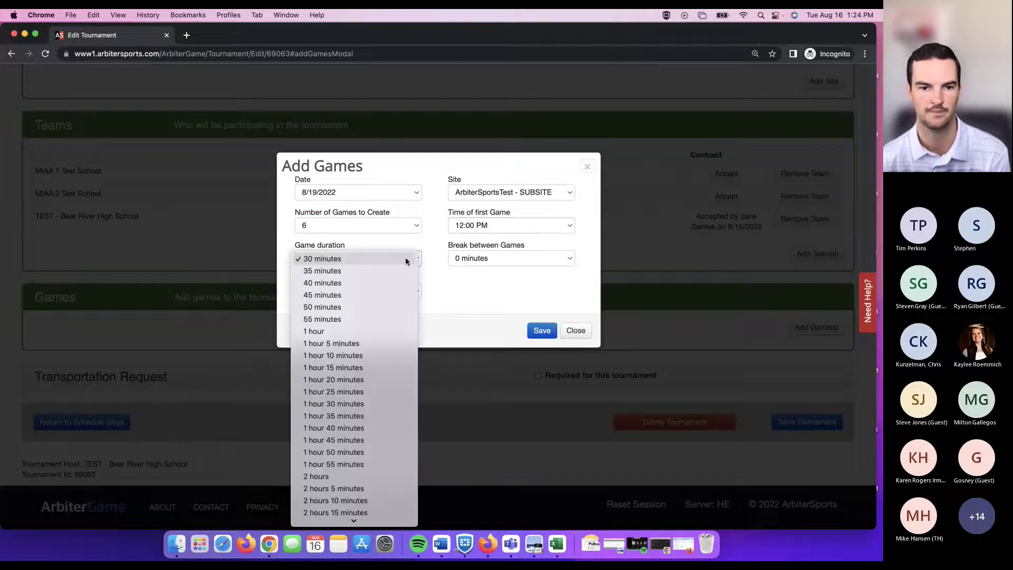
click(395, 330)
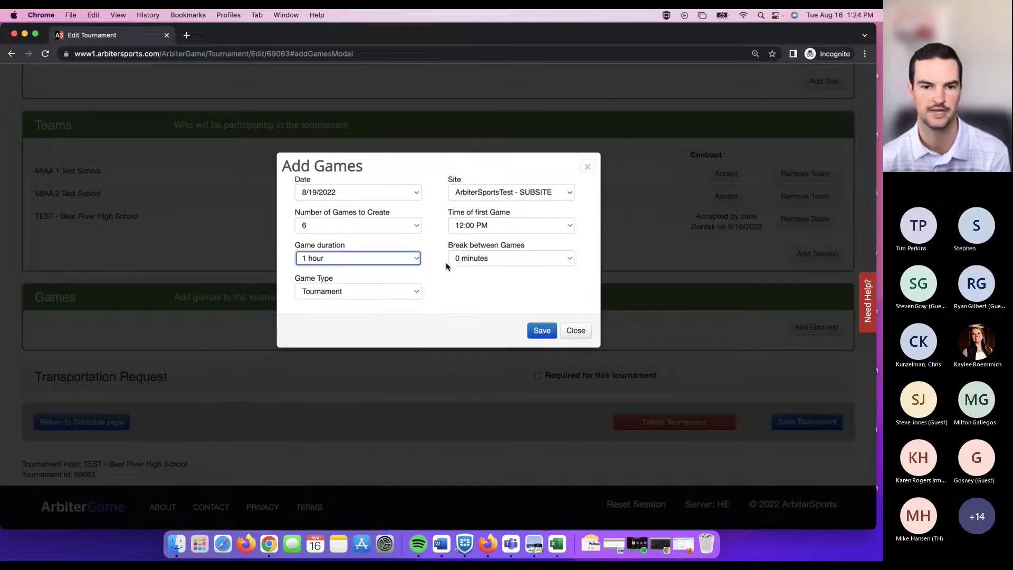
click(528, 261)
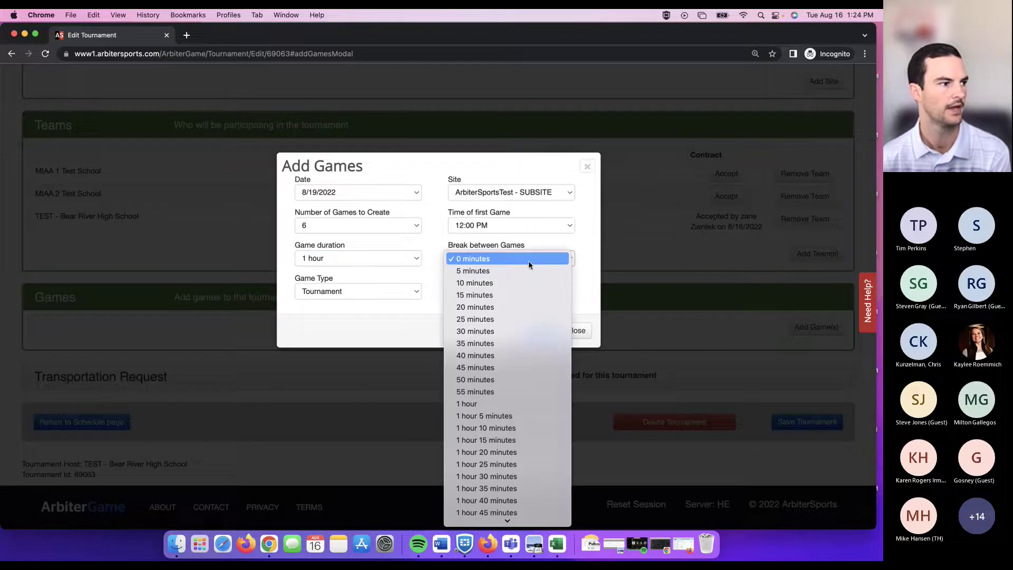
click(506, 331)
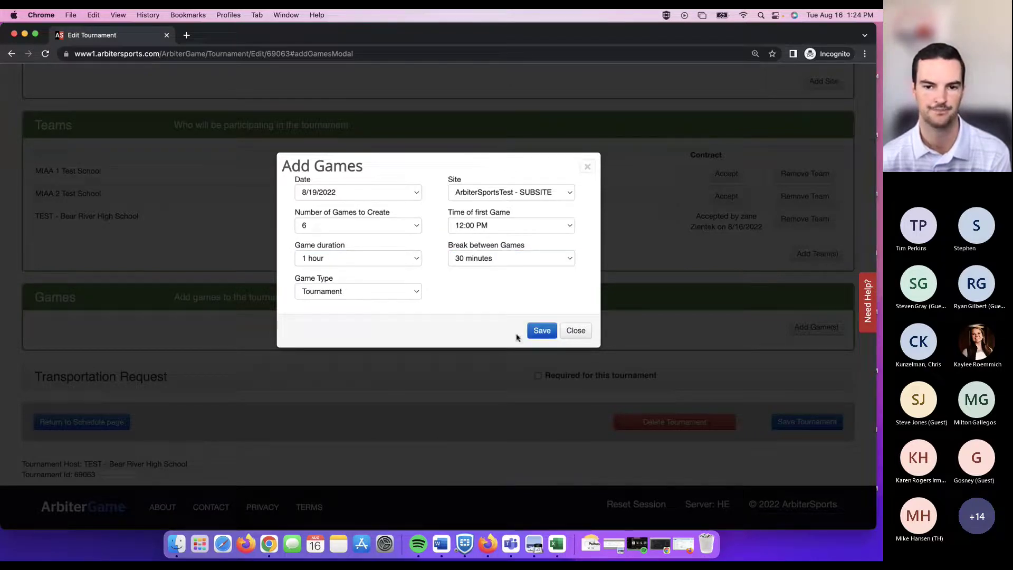
click(542, 330)
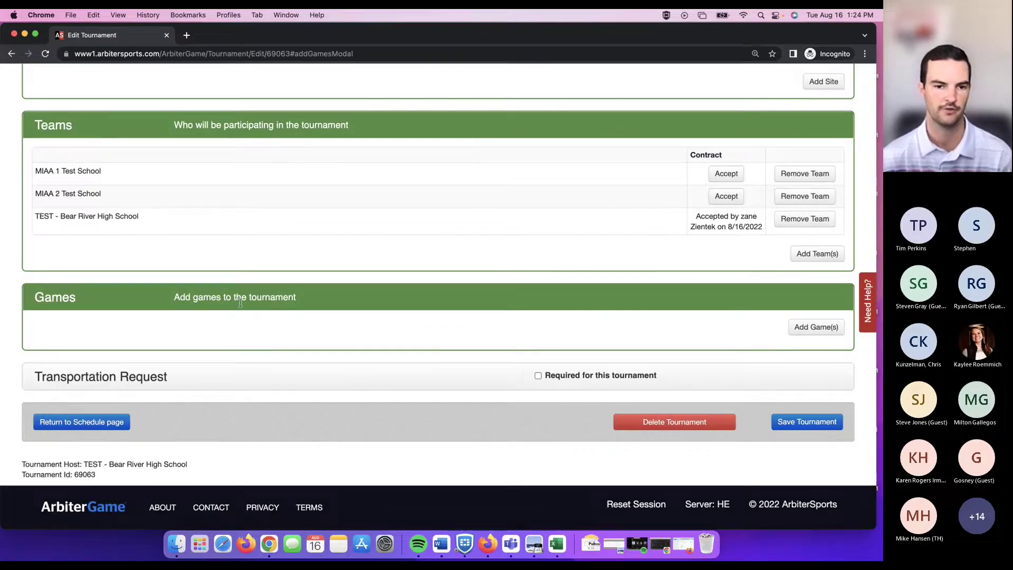
scroll(208, 242, down, 3)
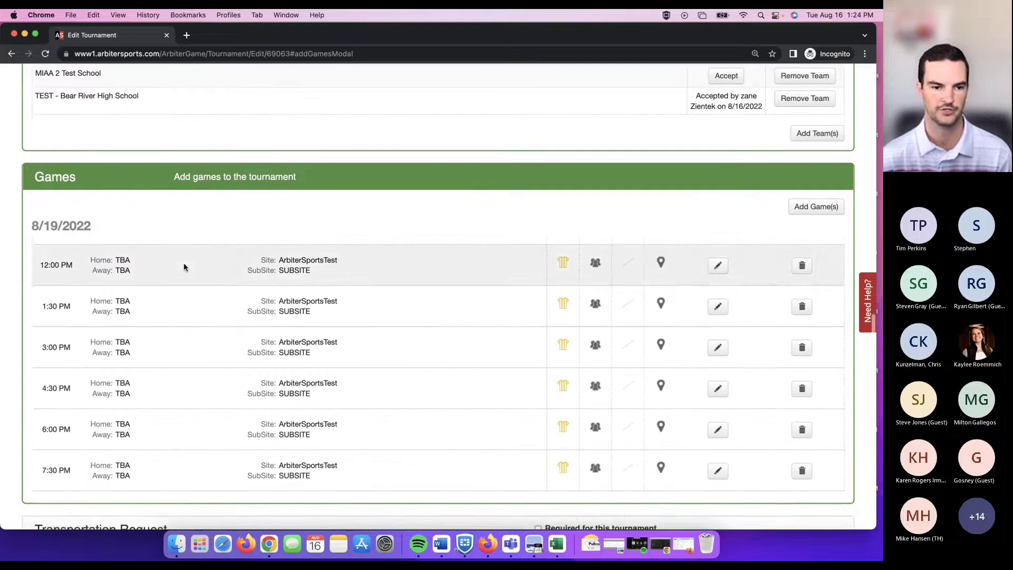
scroll(190, 238, down, 1)
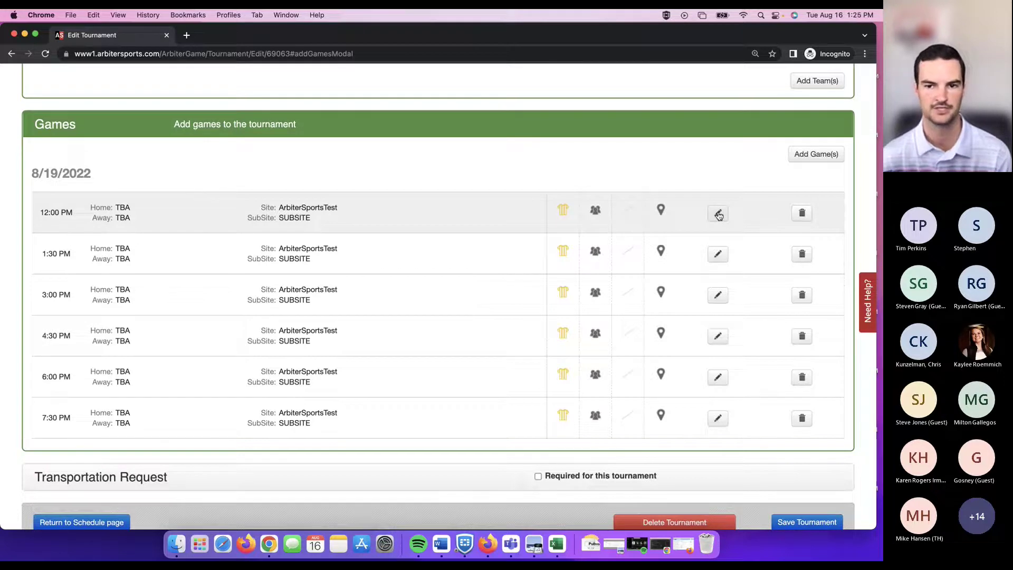
Check the 12:00 PM game's home team without changing it, then save the tournament.
click(718, 213)
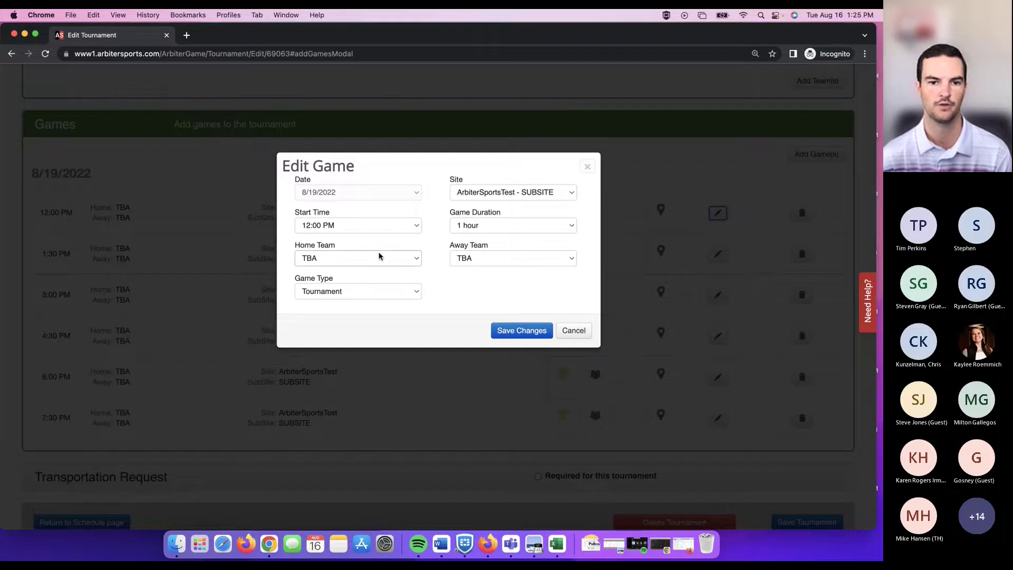
click(383, 258)
click(508, 289)
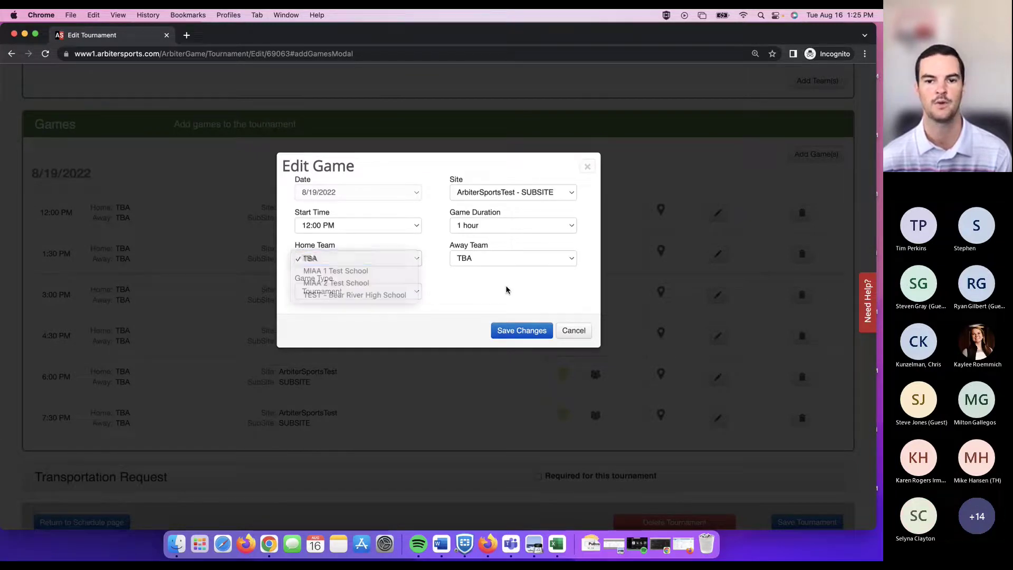
click(573, 330)
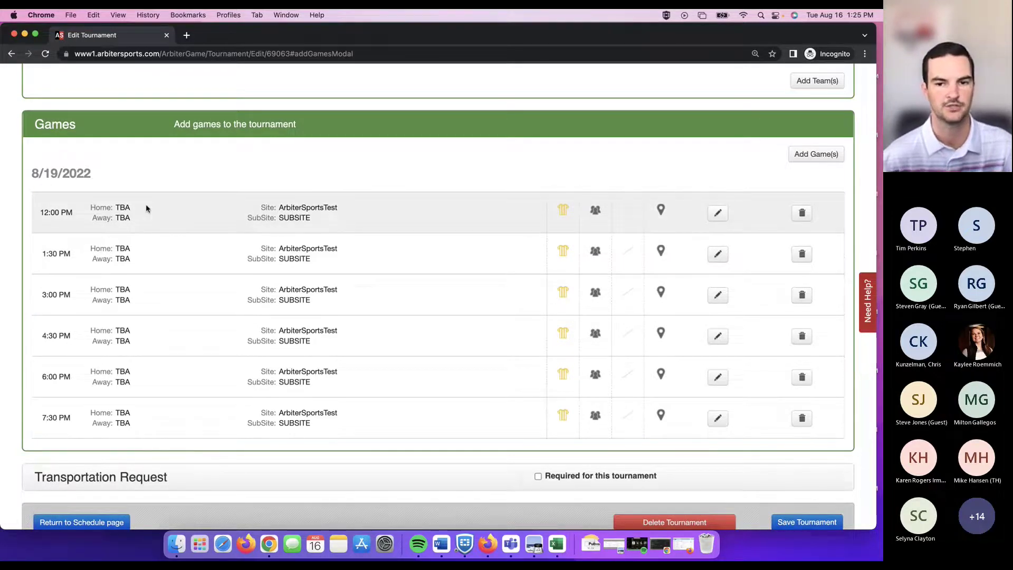
click(794, 522)
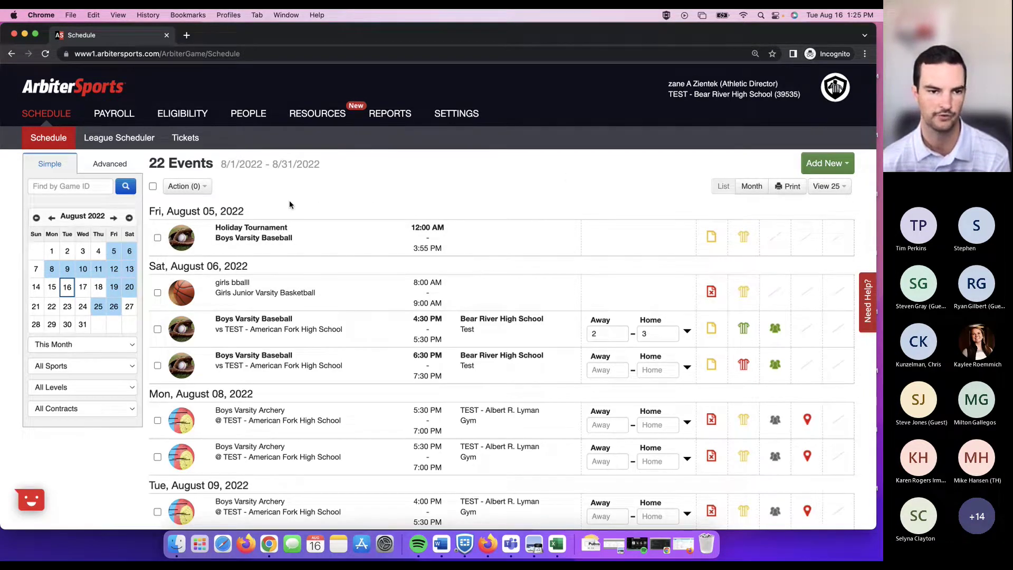
Filter the schedule to August 19, then reset the date range to This Month.
scroll(289, 204, down, 1)
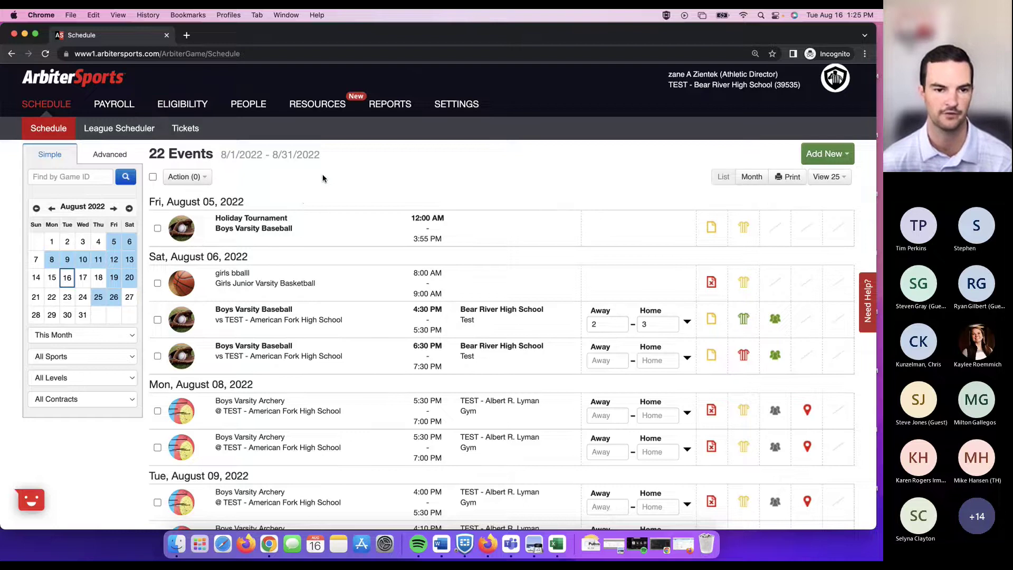
scroll(70, 369, down, 1)
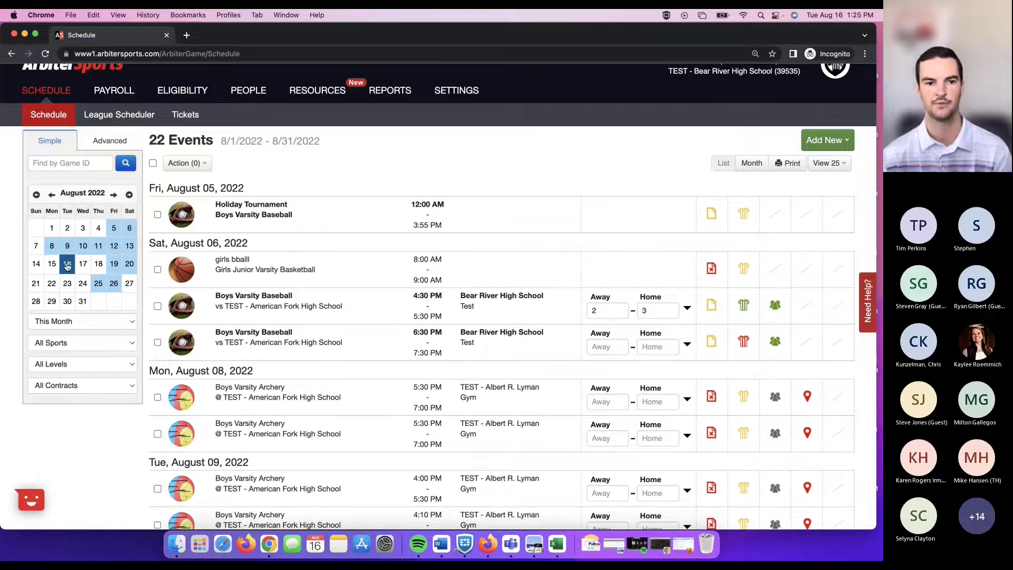
click(113, 265)
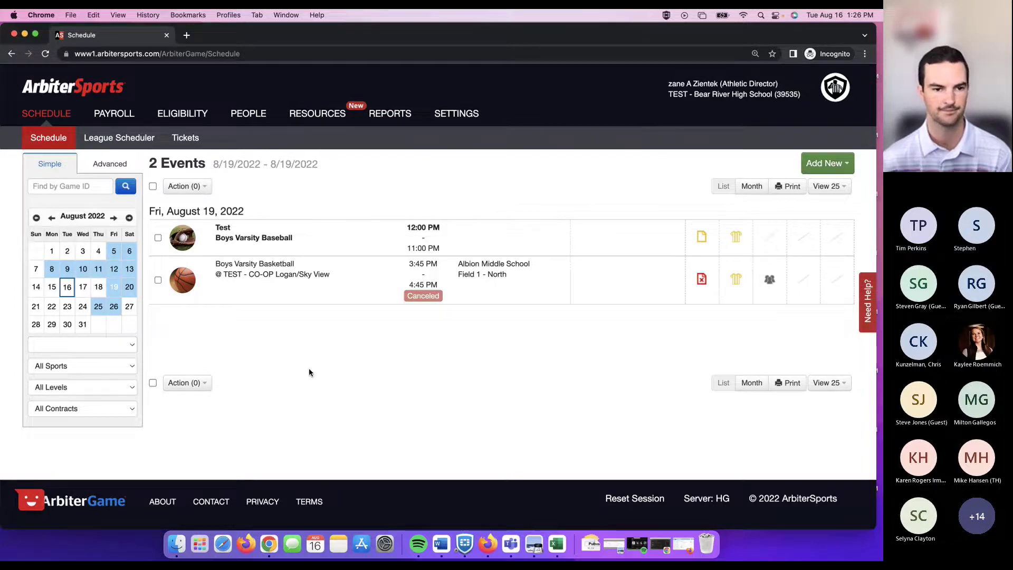
click(117, 345)
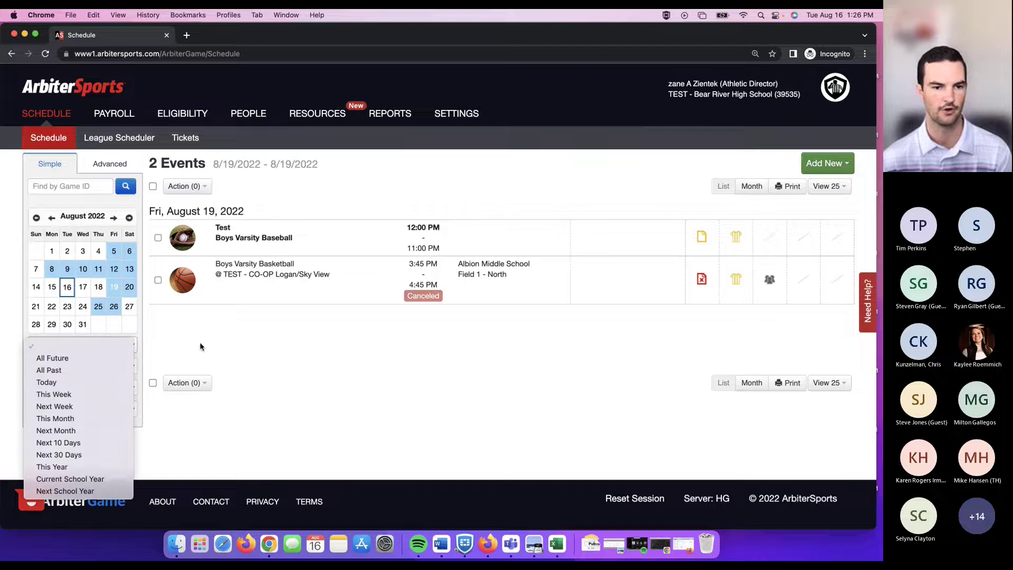
click(119, 347)
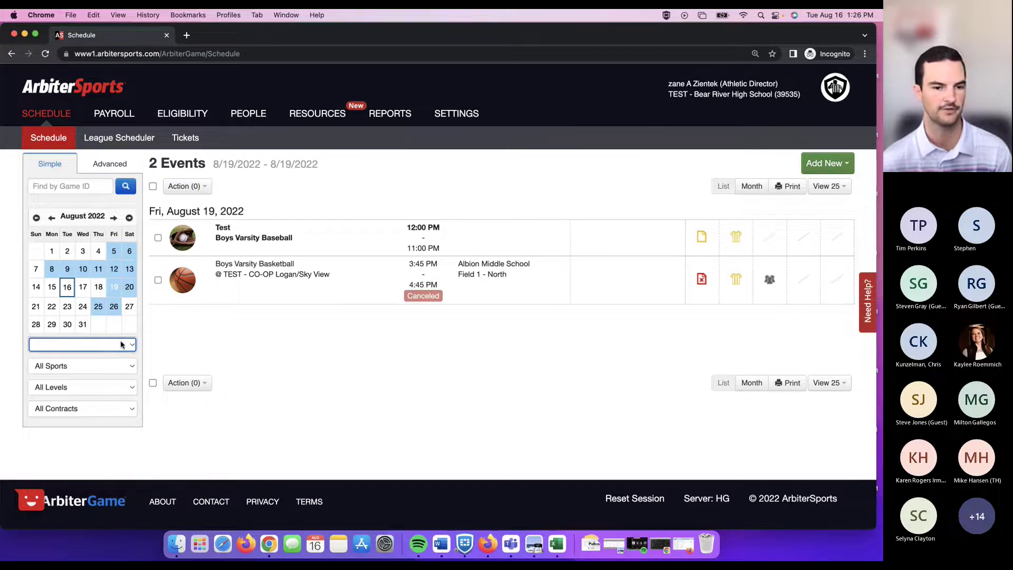
click(121, 345)
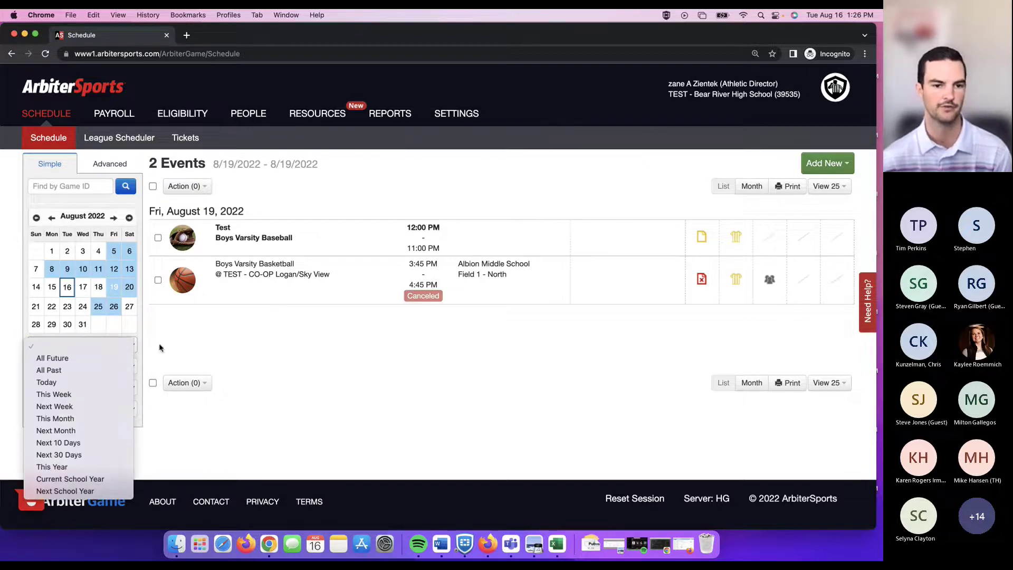
click(104, 418)
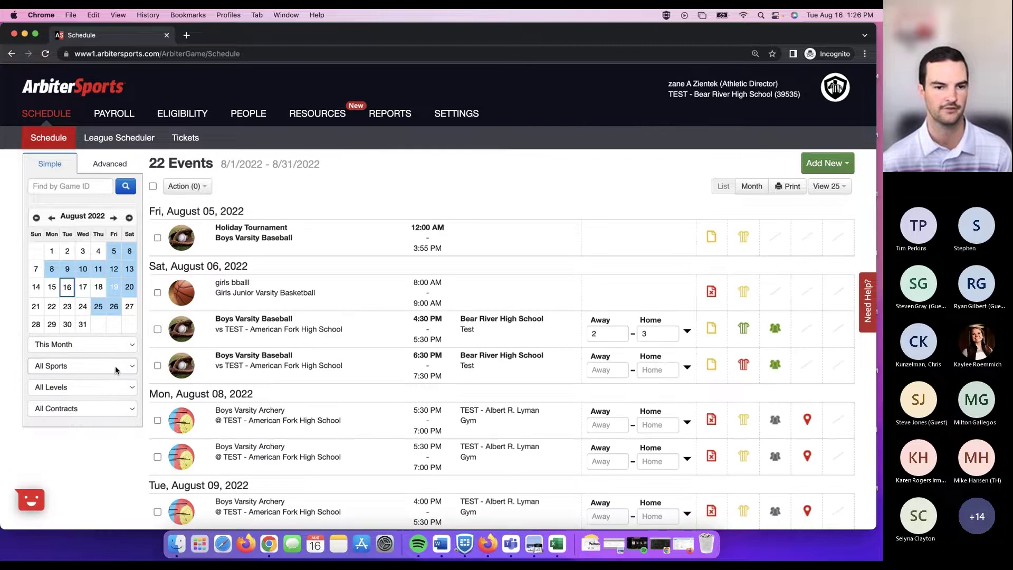
Keep All Sports and All Levels selected, then show the contract status filter choices.
click(120, 367)
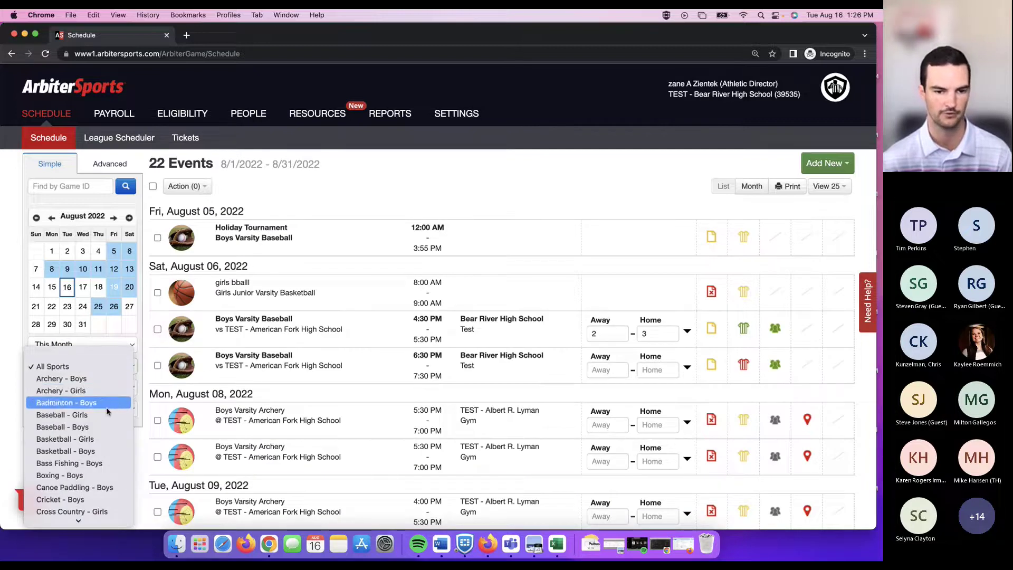
click(105, 367)
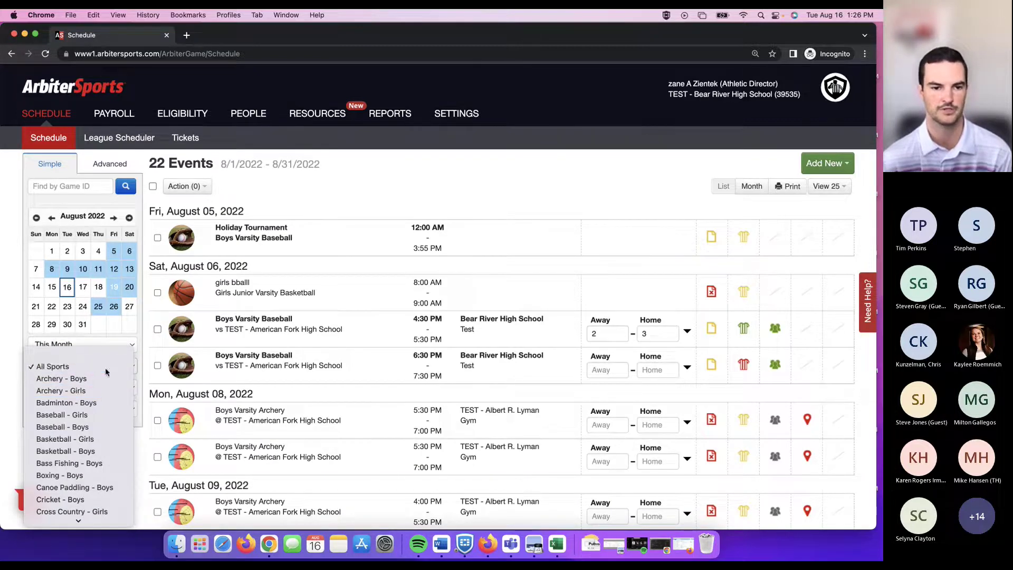
click(117, 388)
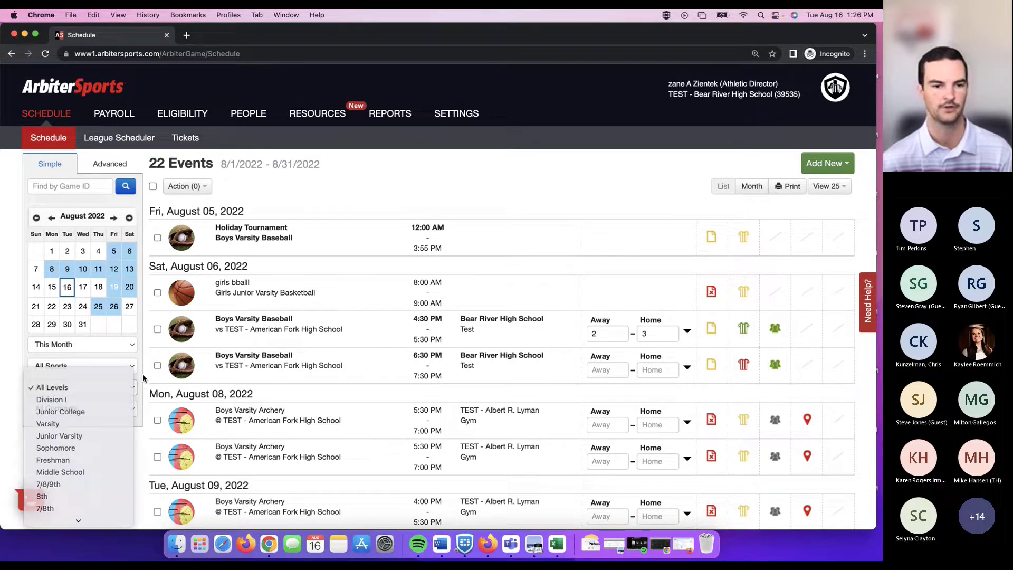
click(69, 370)
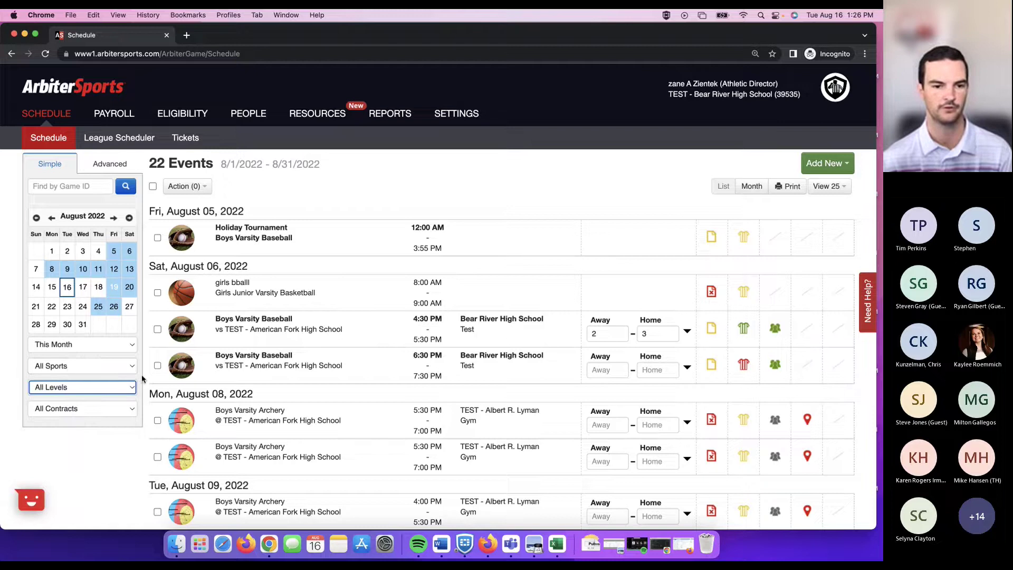
click(130, 411)
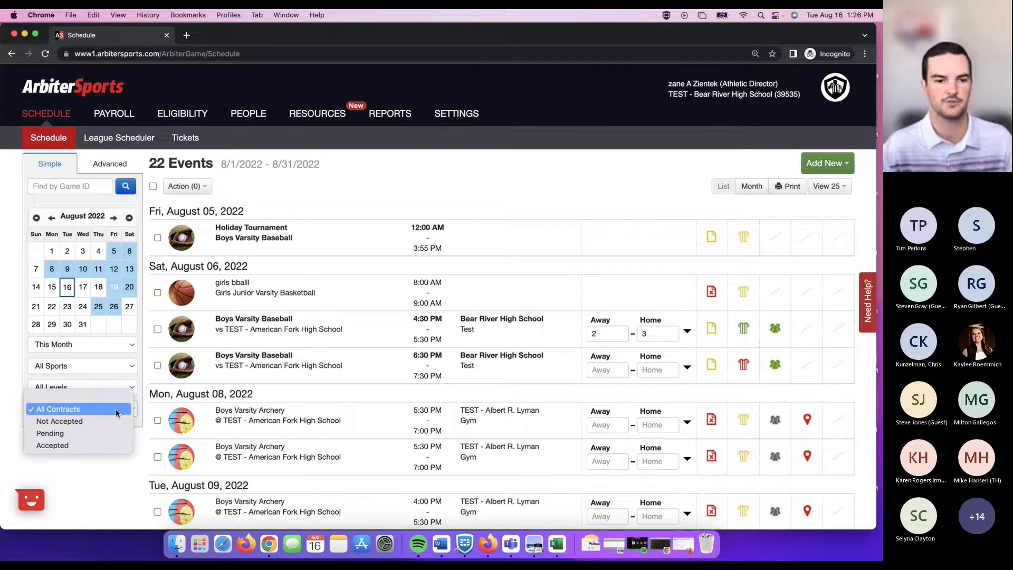
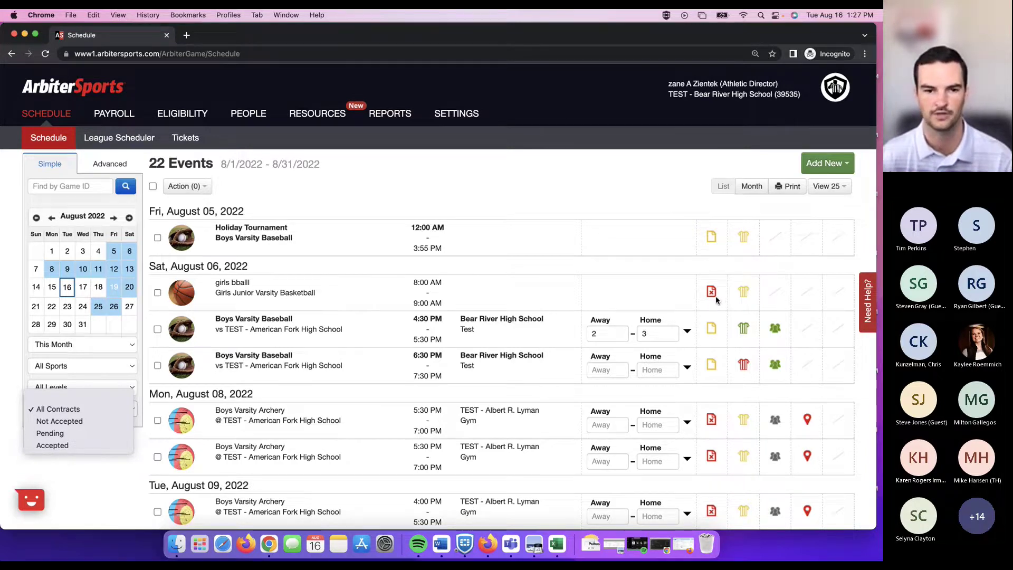
Leave the contract filter on All Contracts and scroll down the schedule to the Aug 10 games.
click(584, 176)
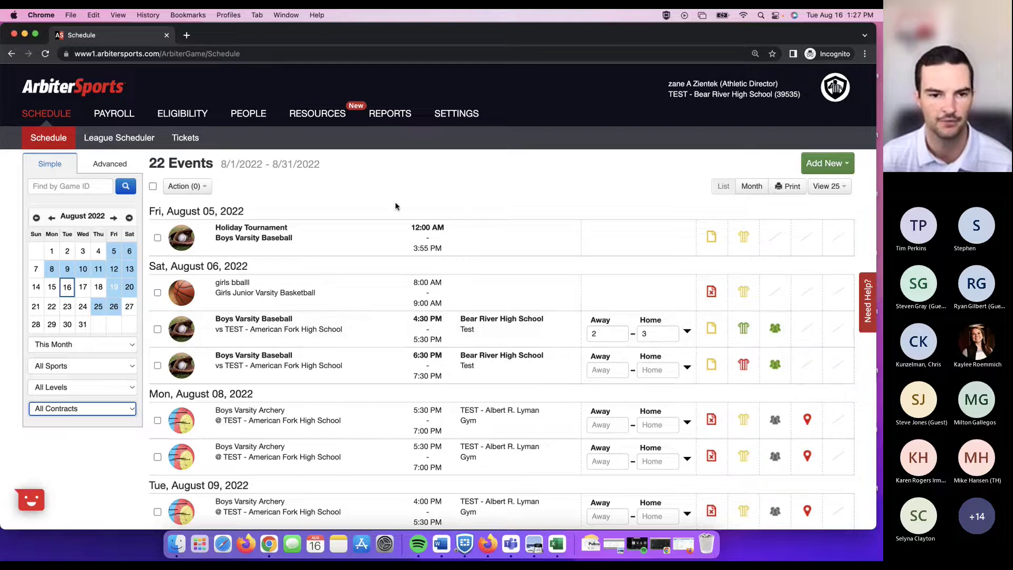
scroll(370, 192, down, 1)
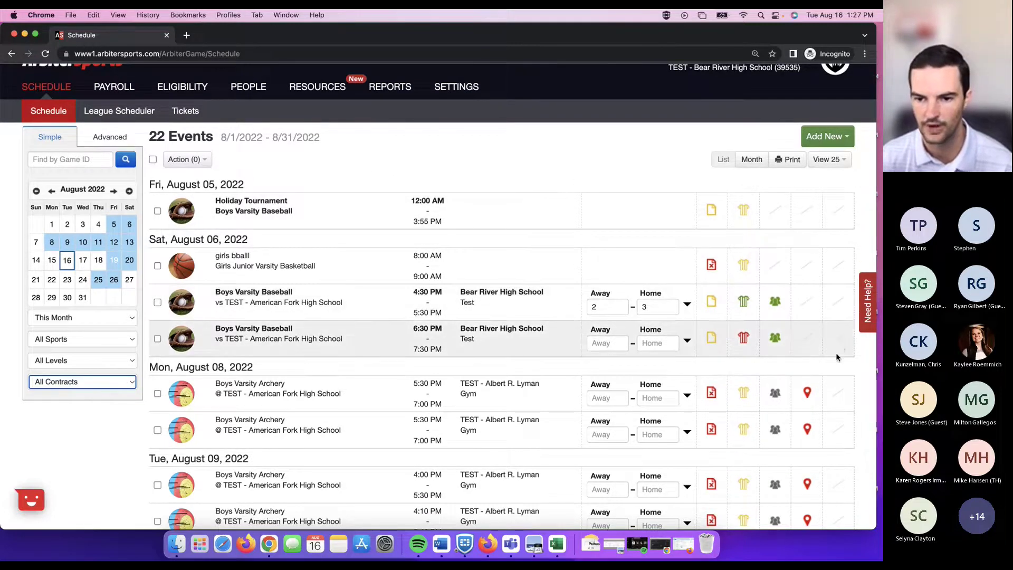
scroll(836, 352, down, 8)
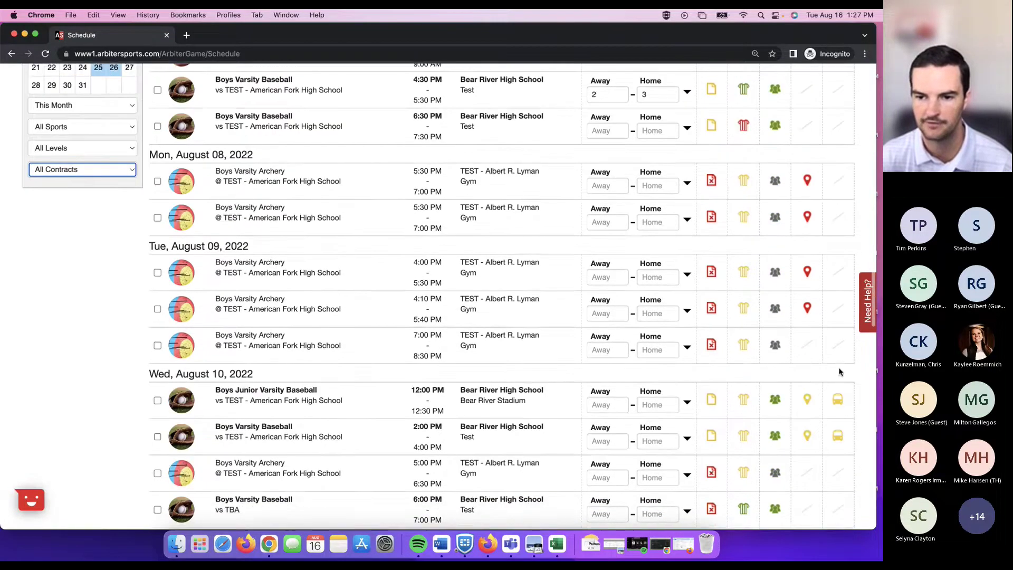
scroll(840, 372, down, 1)
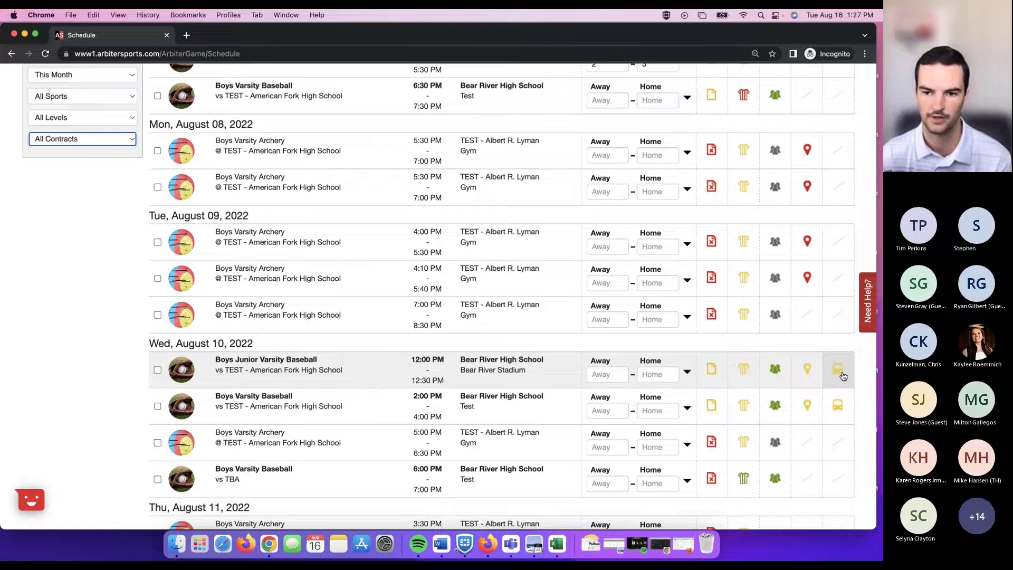
click(843, 377)
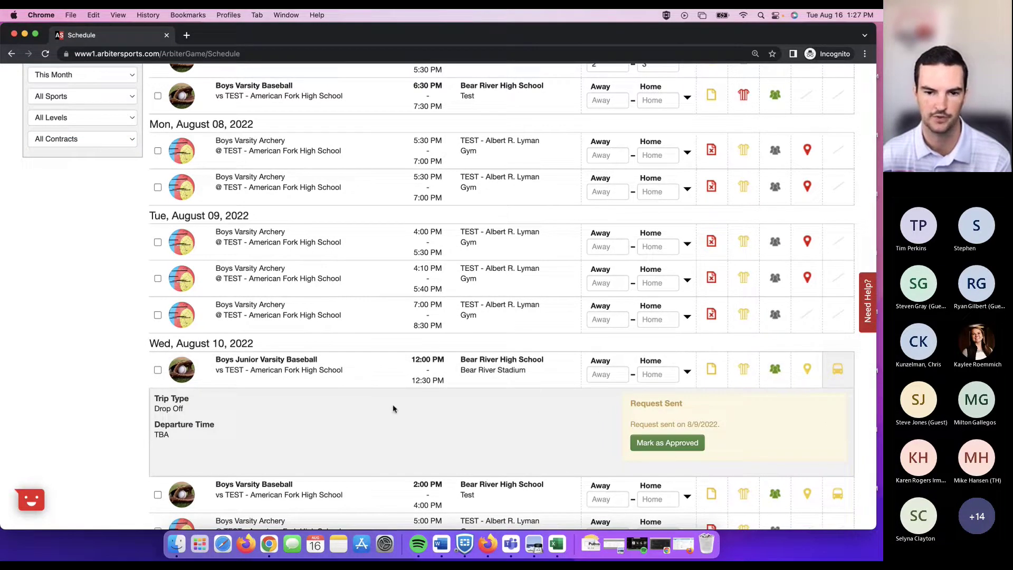
click(839, 373)
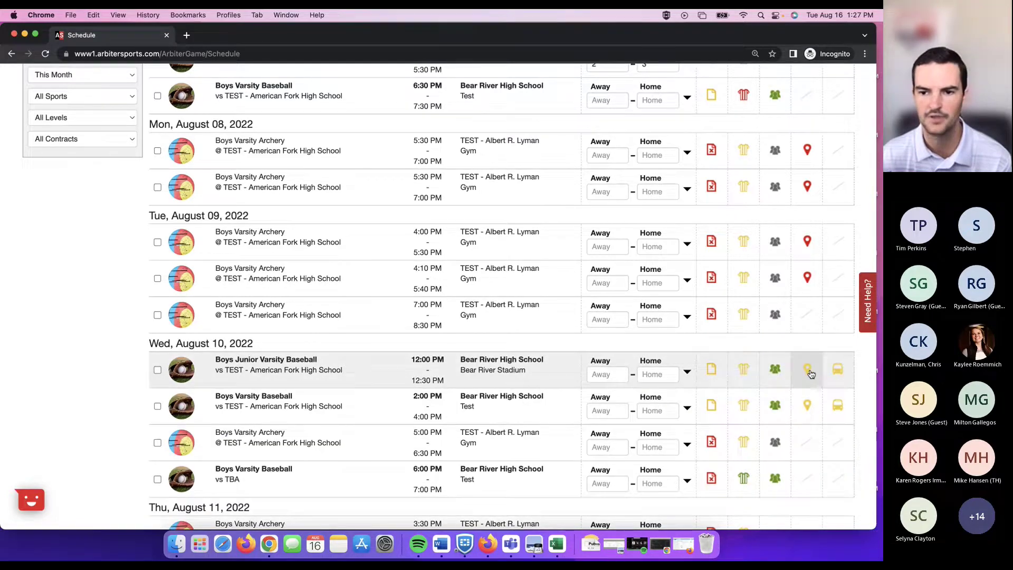
click(810, 374)
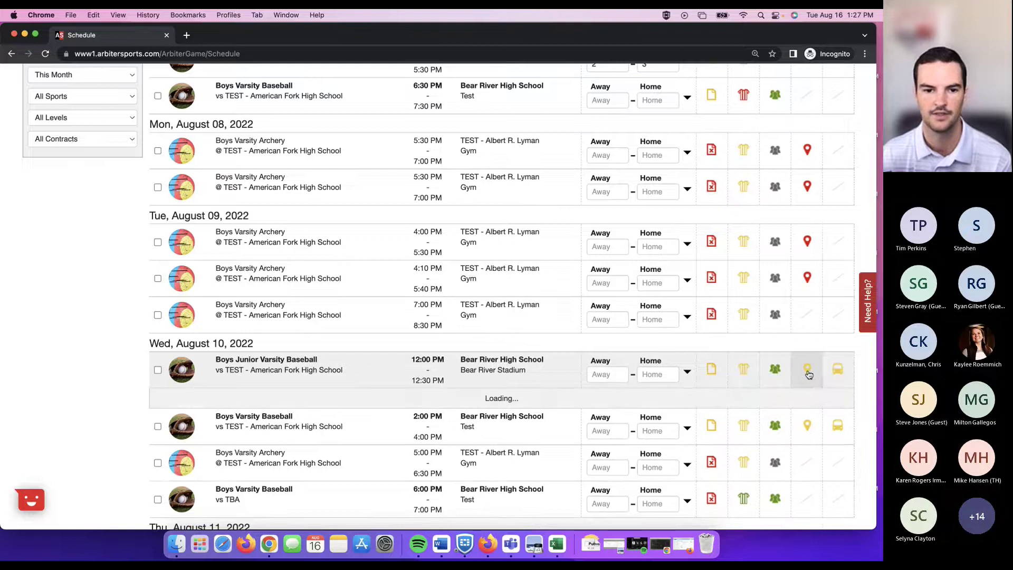
scroll(809, 374, down, 1)
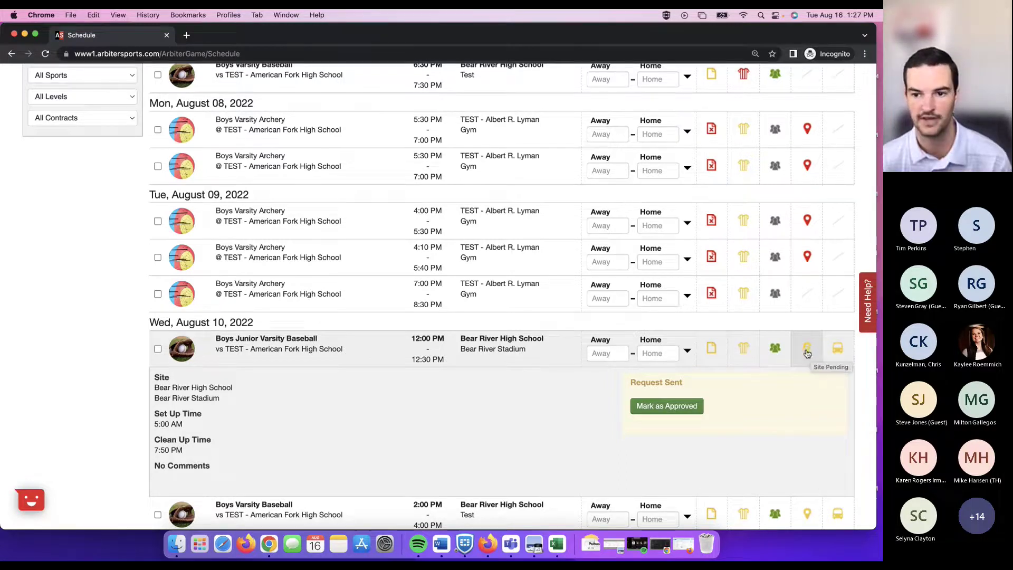
click(812, 356)
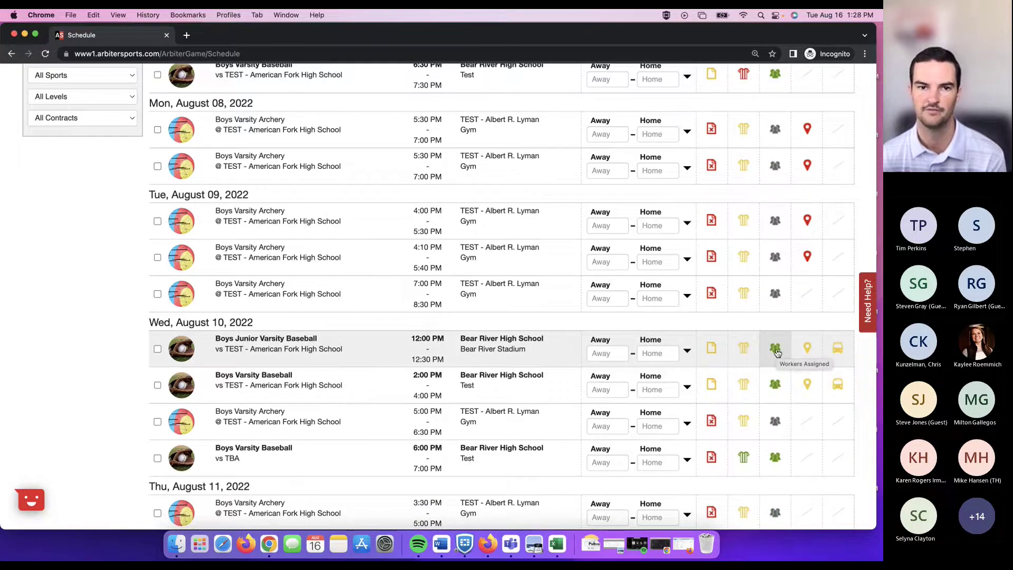
scroll(775, 353, up, 5)
Show the Aug 6 4:30 PM Boys Varsity Baseball game's workers and start adding event workers.
scroll(772, 251, up, 2)
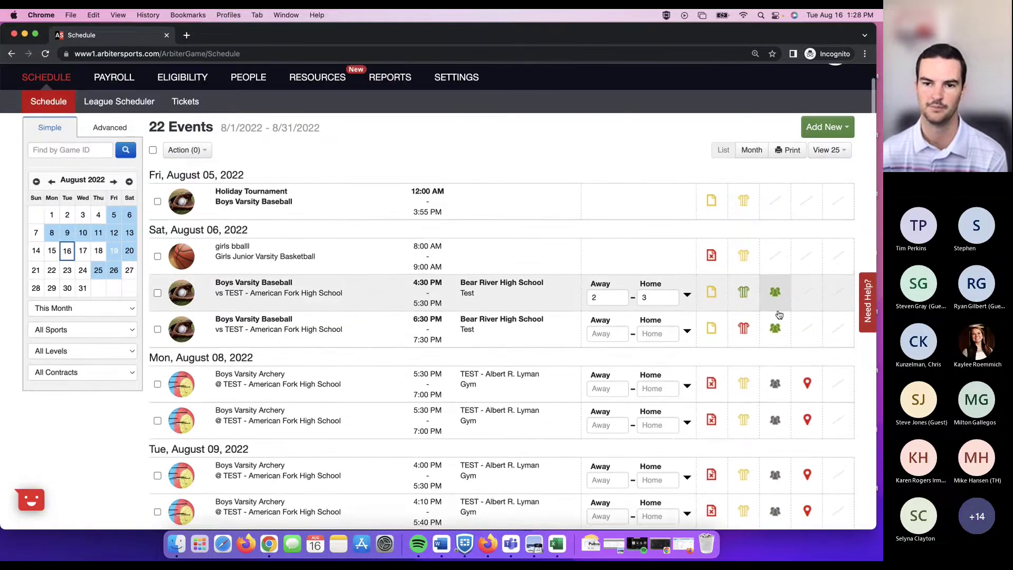
click(776, 295)
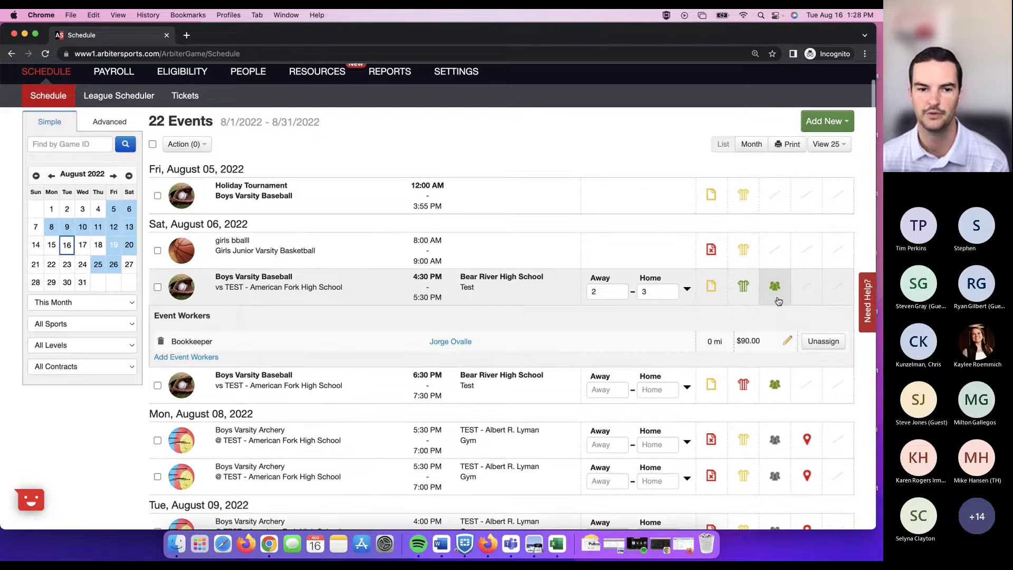
scroll(777, 306, up, 1)
scroll(775, 313, down, 1)
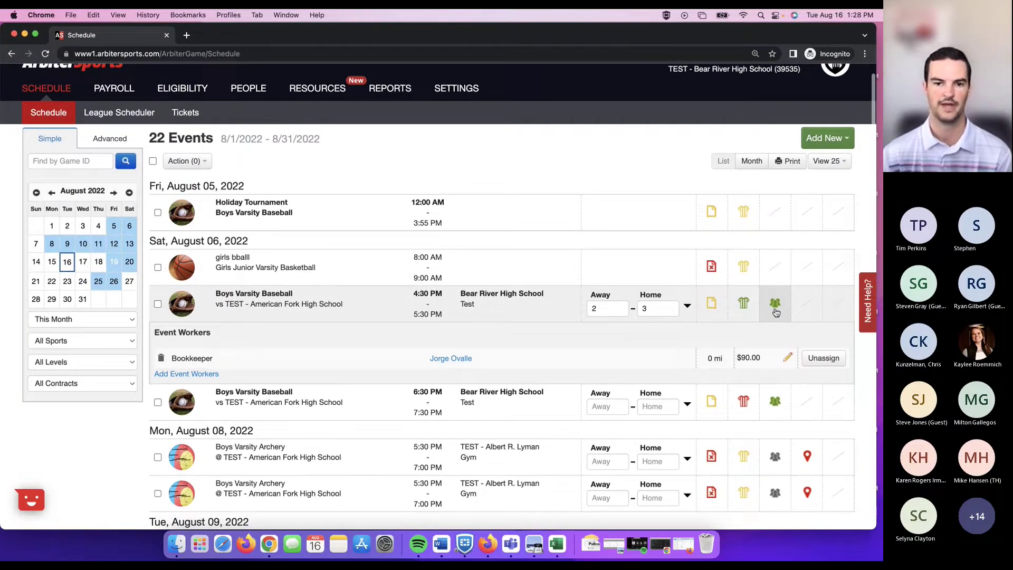
scroll(776, 312, up, 1)
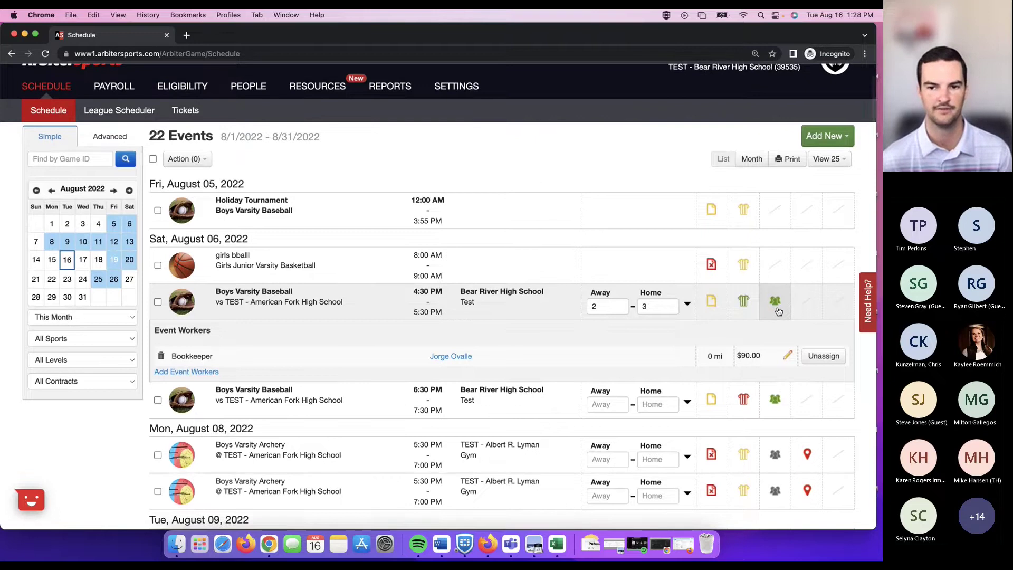
scroll(211, 375, up, 1)
click(195, 374)
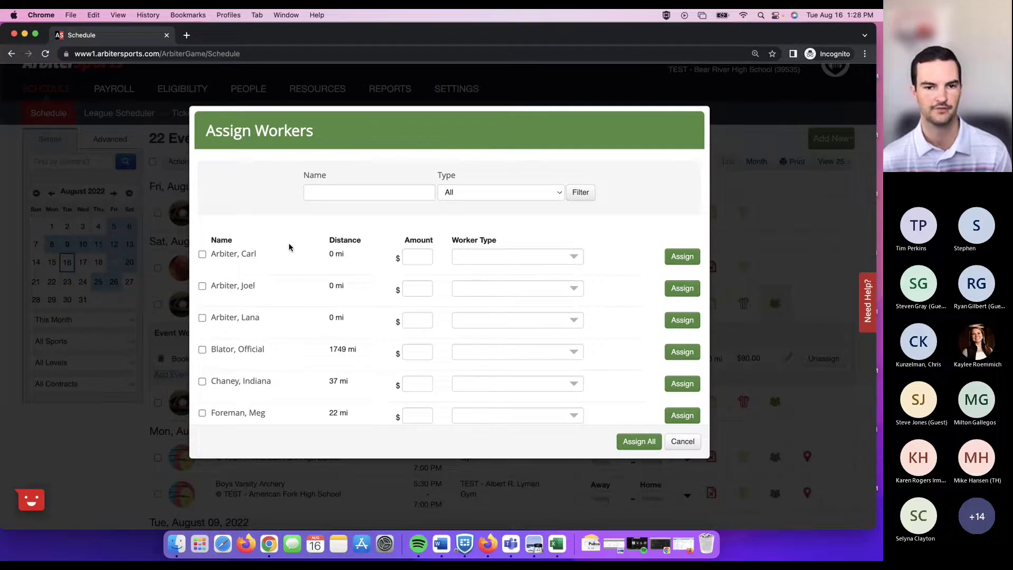
Select only the first worker in the list and give them a pay amount of 15.
click(203, 255)
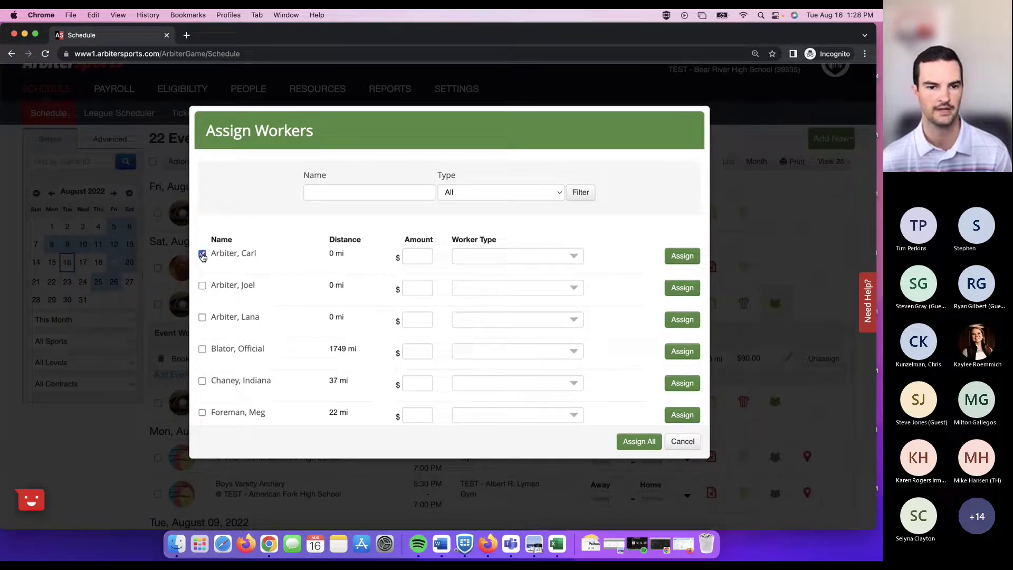
click(202, 285)
click(202, 317)
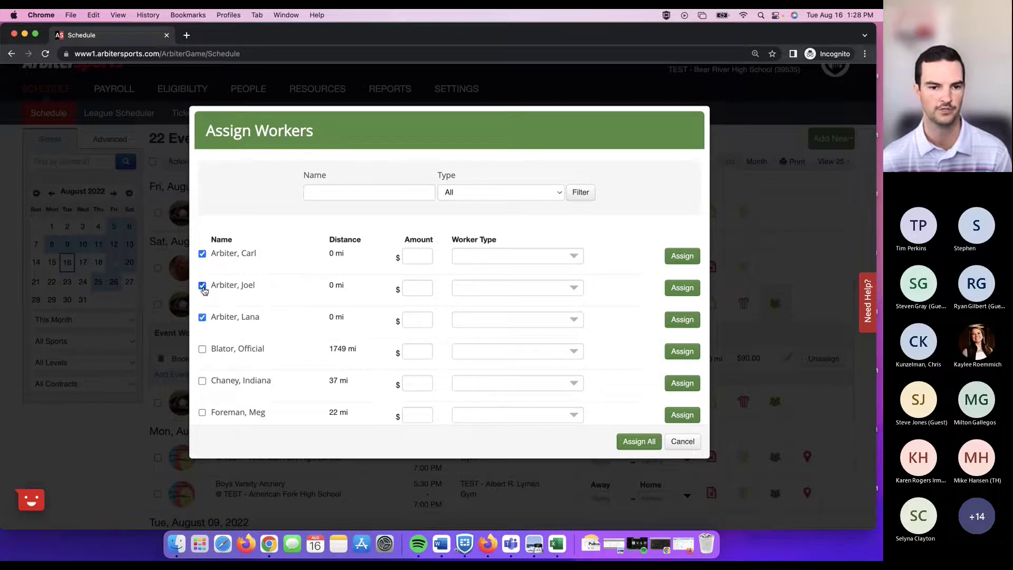
click(202, 286)
click(202, 317)
click(425, 255)
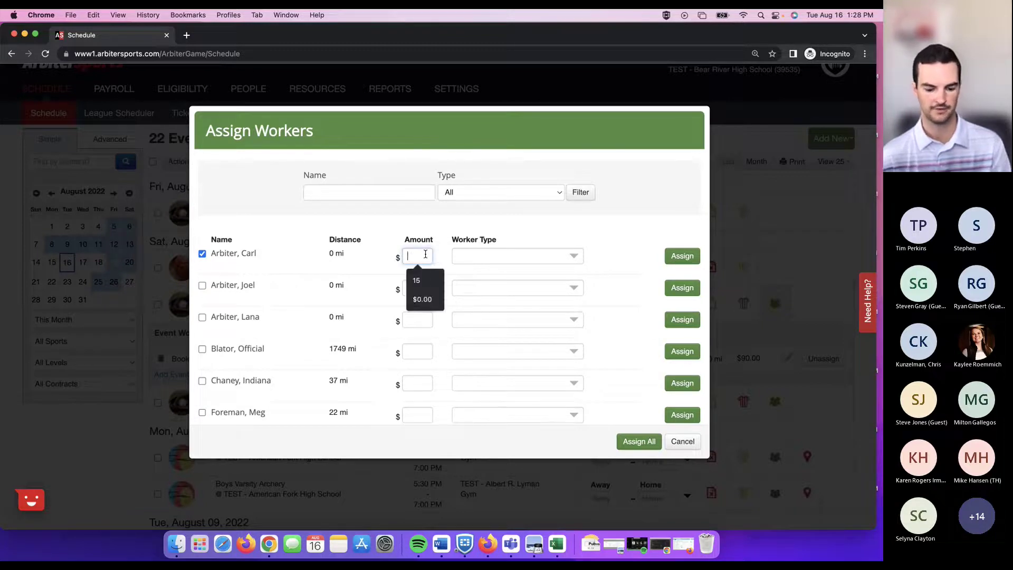
text(15)
Set the first worker's type to Substitute Teacher, then cancel the assignment.
click(573, 256)
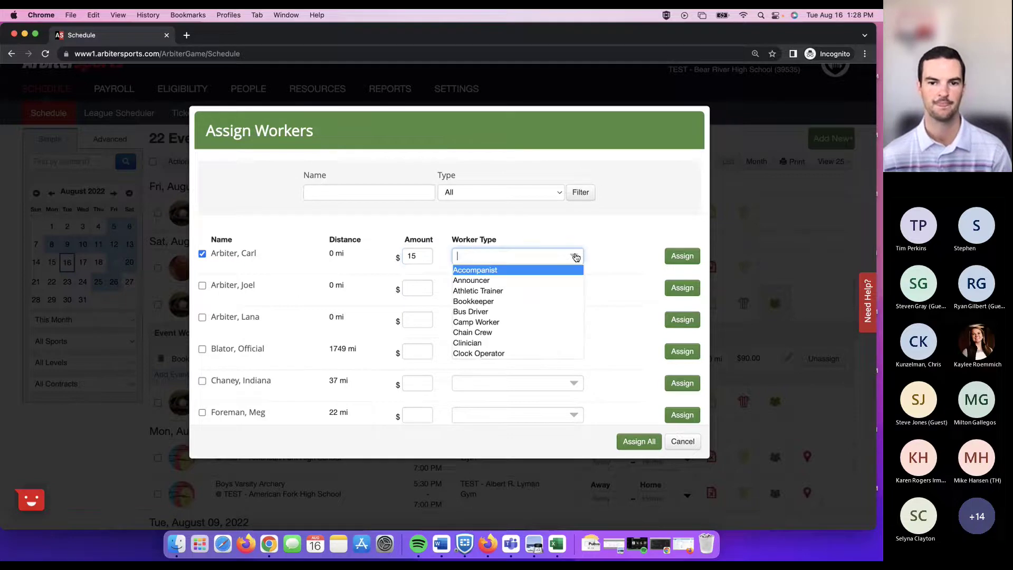
scroll(524, 316, down, 5)
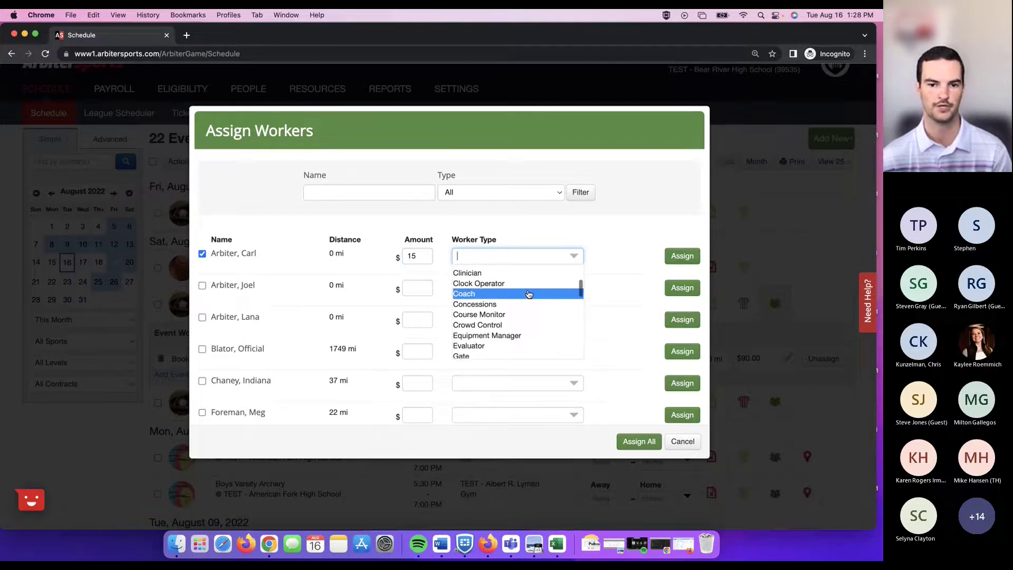
scroll(528, 294, down, 3)
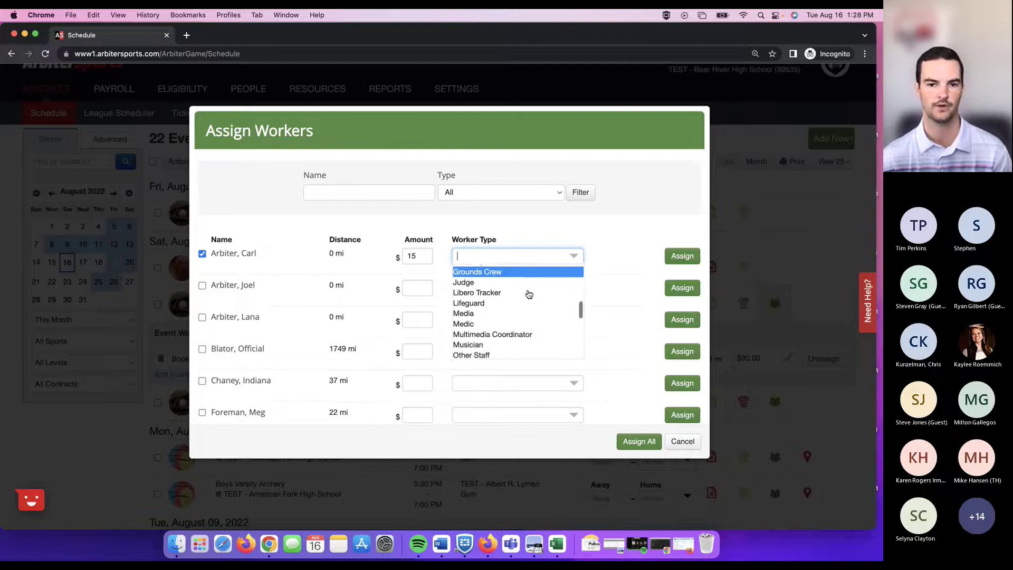
scroll(528, 294, down, 3)
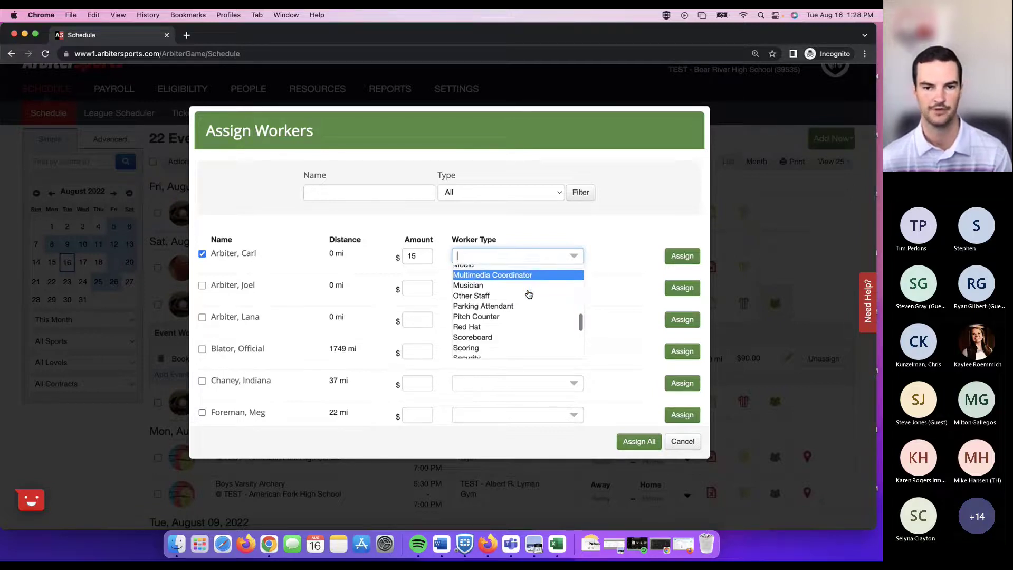
scroll(529, 294, down, 3)
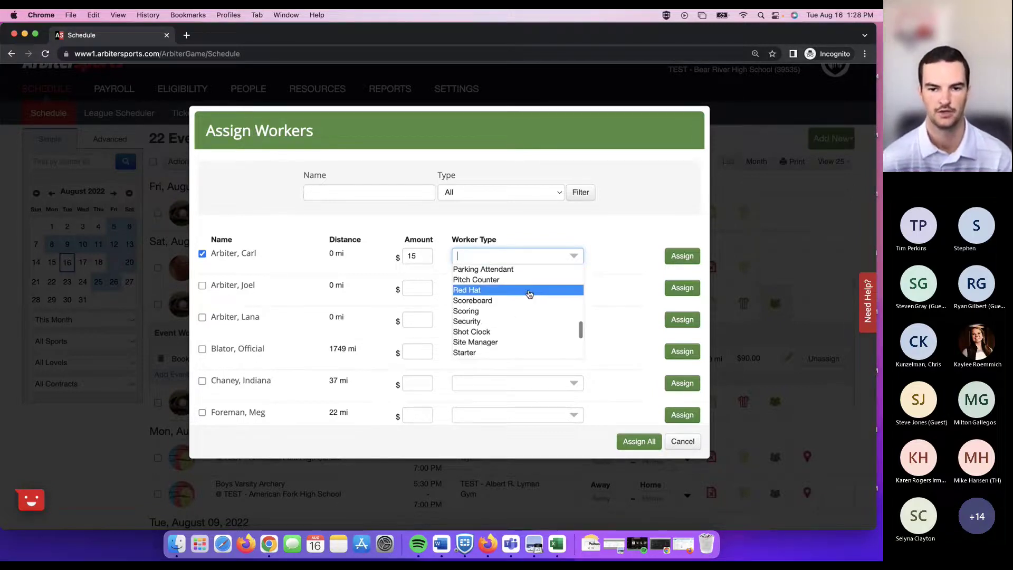
scroll(529, 294, down, 2)
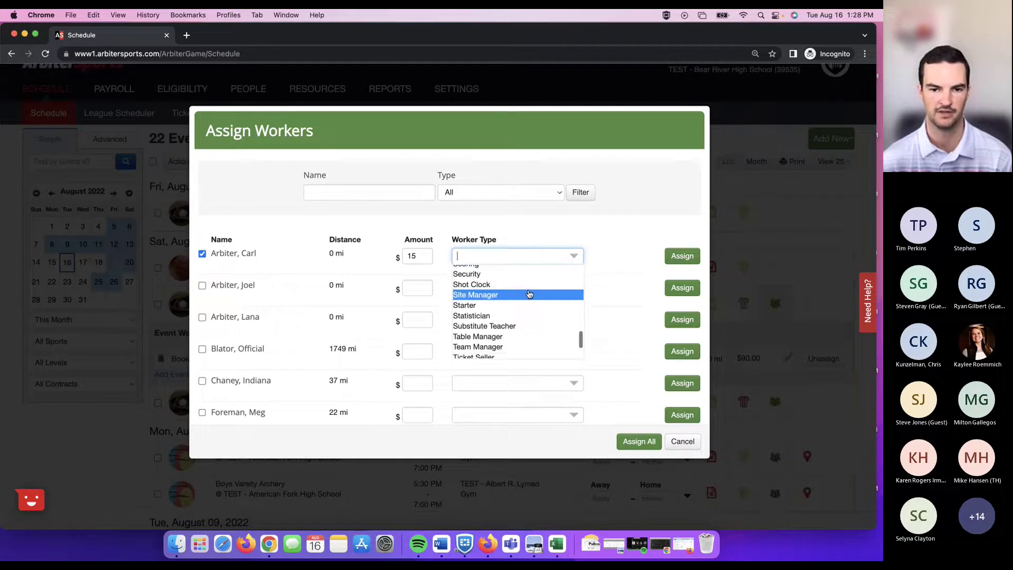
scroll(530, 294, down, 2)
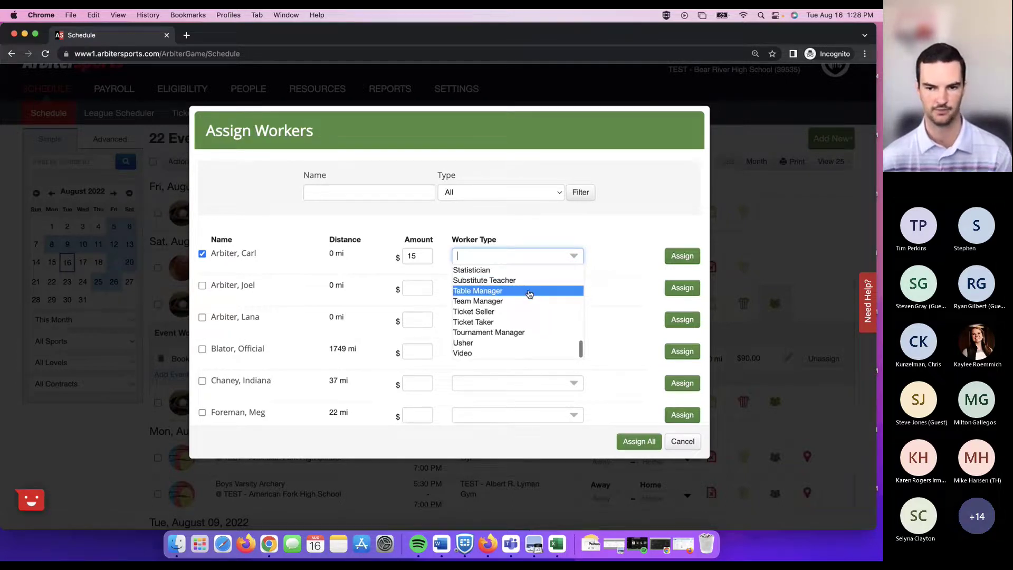
click(587, 220)
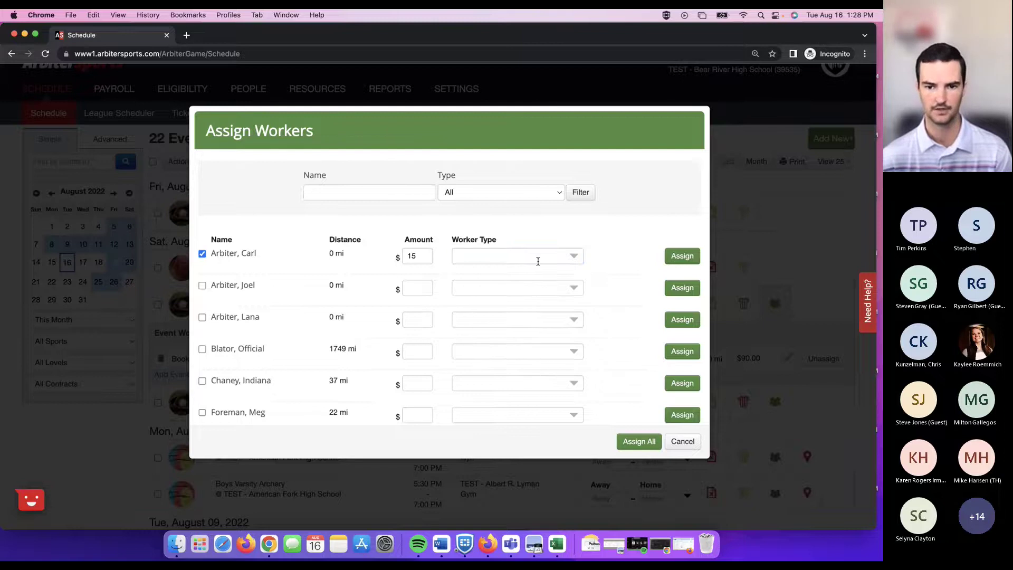
click(545, 255)
click(538, 279)
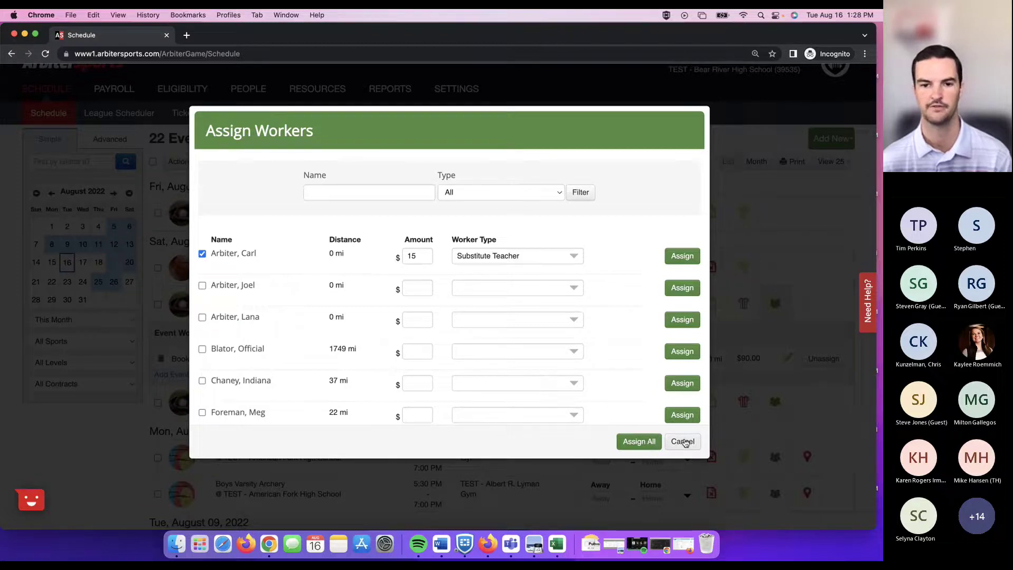
click(684, 442)
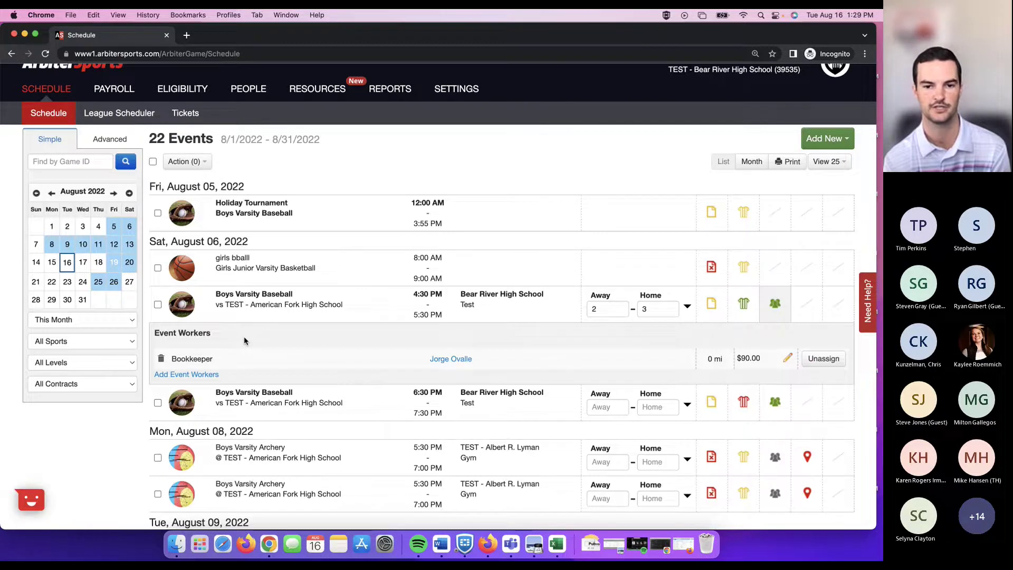
Expand the 4:30 PM baseball game's officials to review the $75.00 Ump and the Houston Baseball group.
click(744, 304)
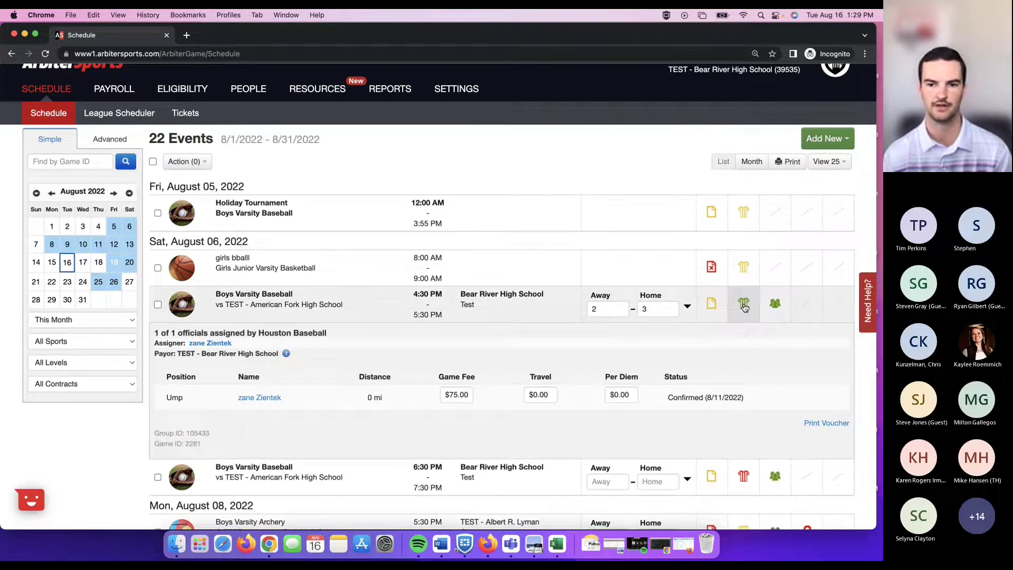
scroll(744, 307, down, 2)
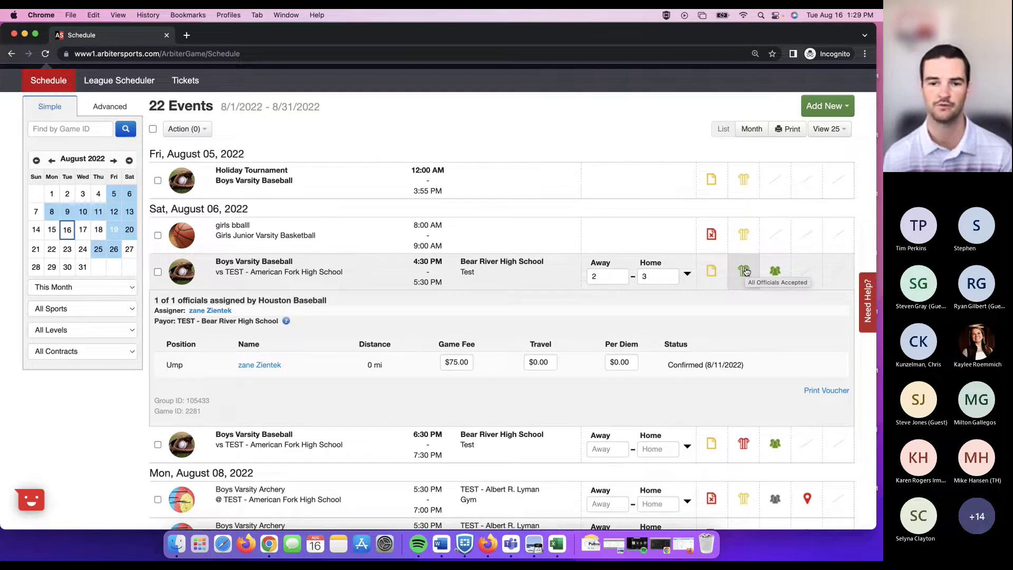
scroll(744, 273, down, 1)
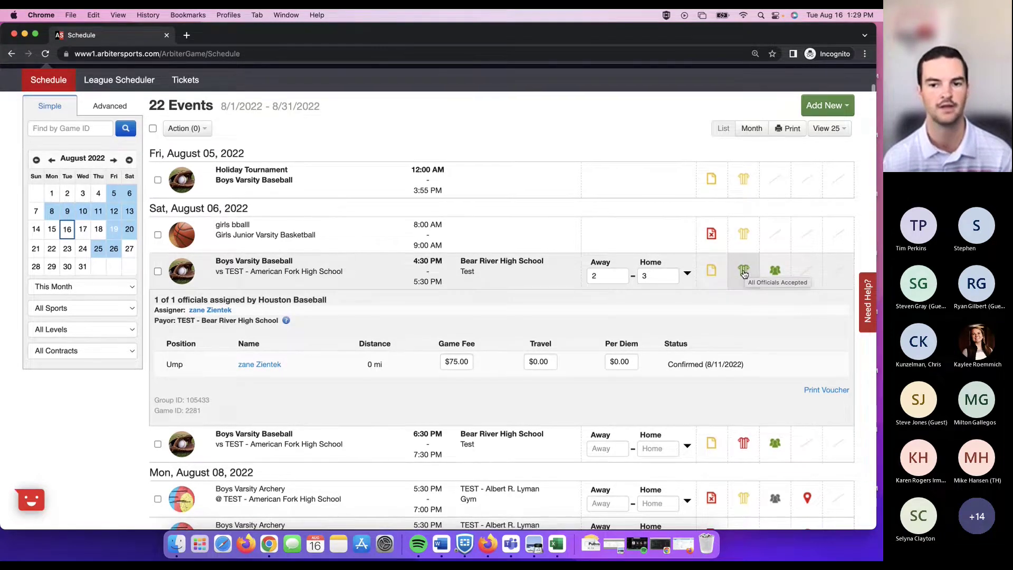
scroll(744, 273, down, 1)
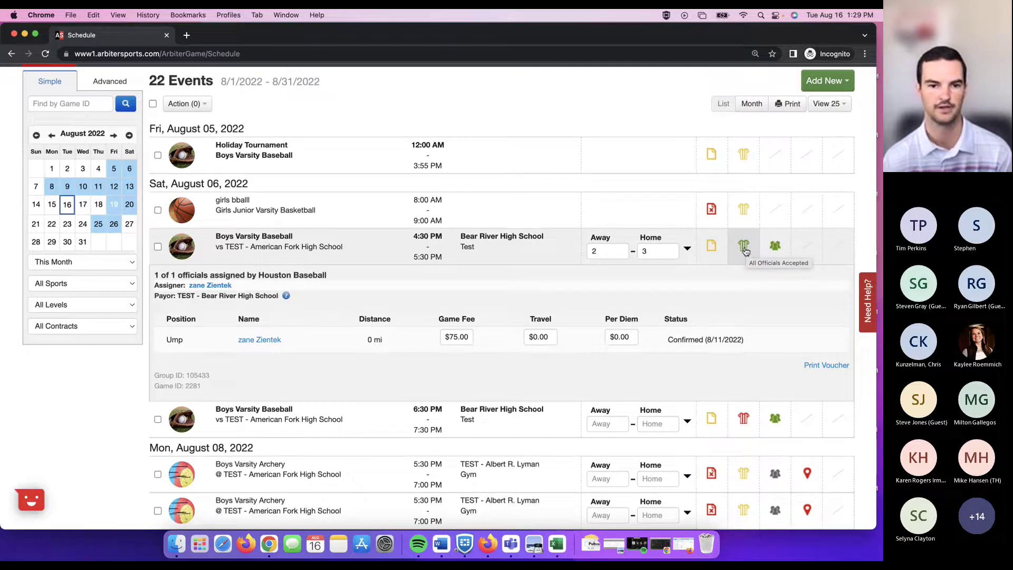
mouse_move(286, 297)
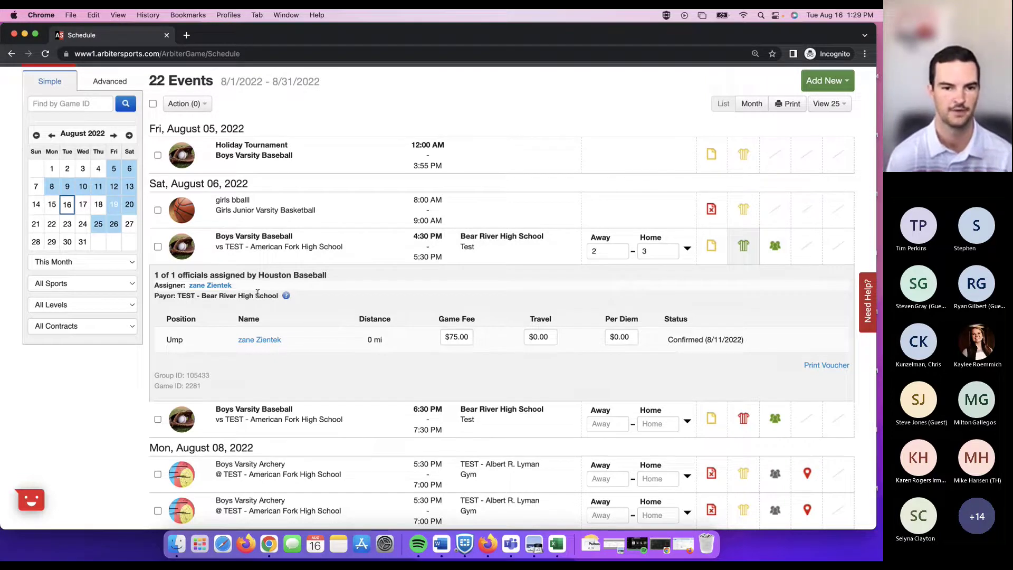
drag(260, 275, 357, 280)
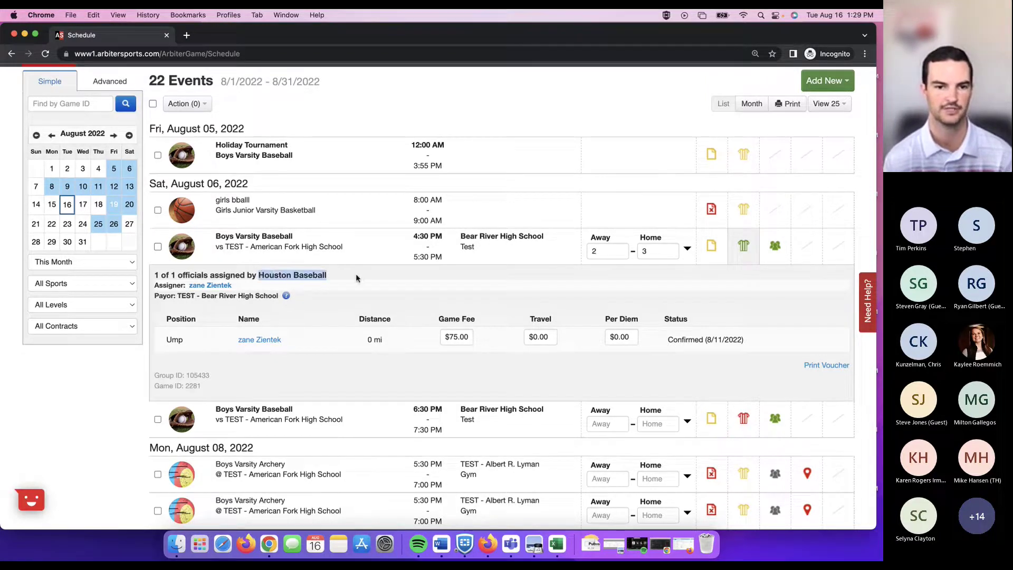
click(174, 275)
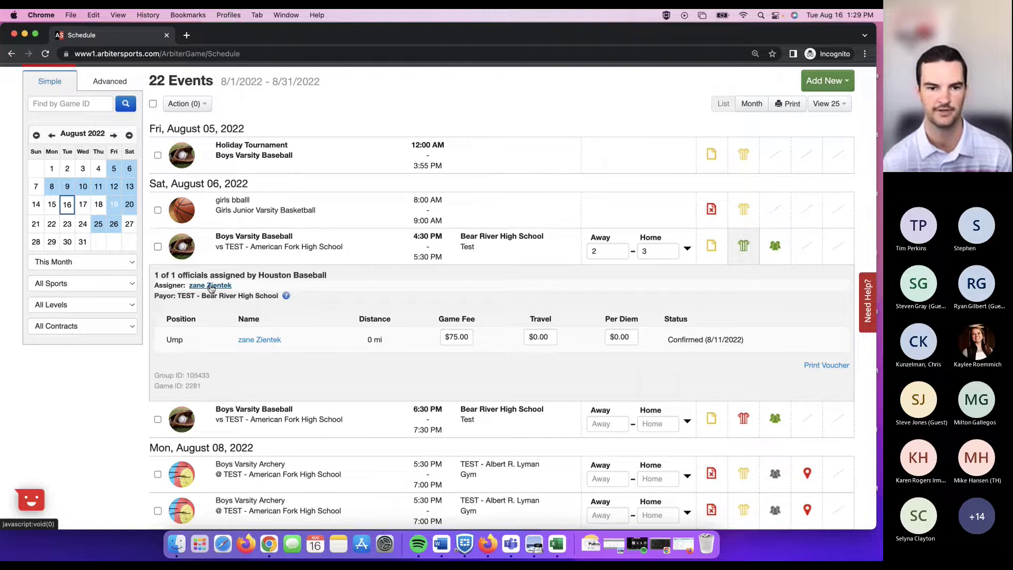
click(210, 286)
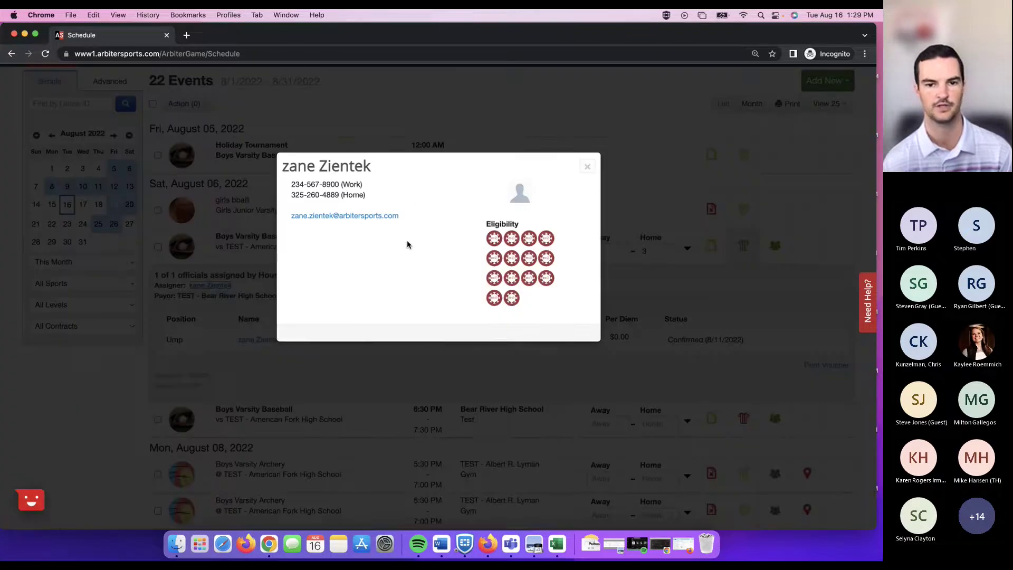
click(587, 168)
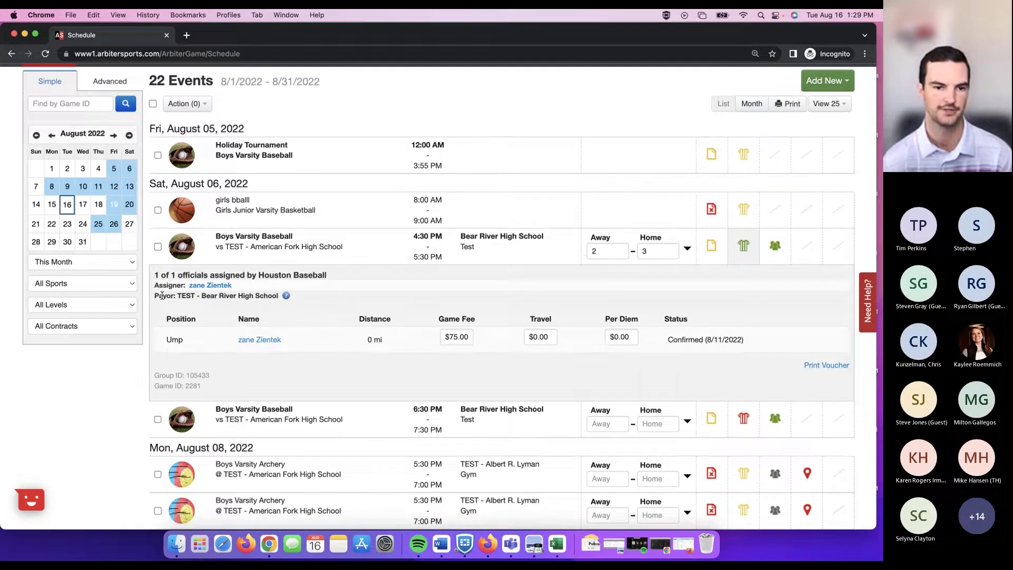
drag(161, 296, 233, 294)
click(234, 295)
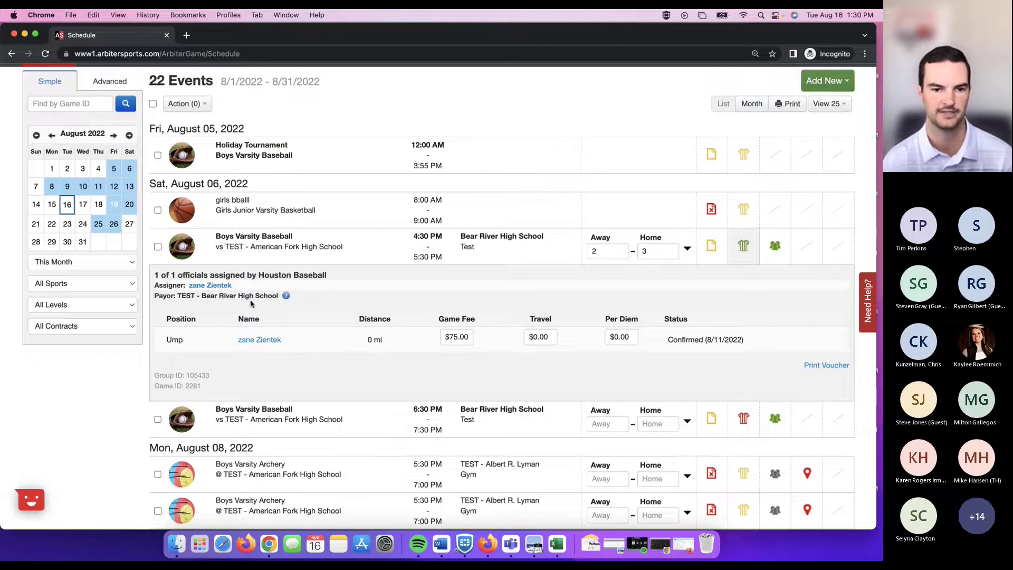
mouse_move(287, 299)
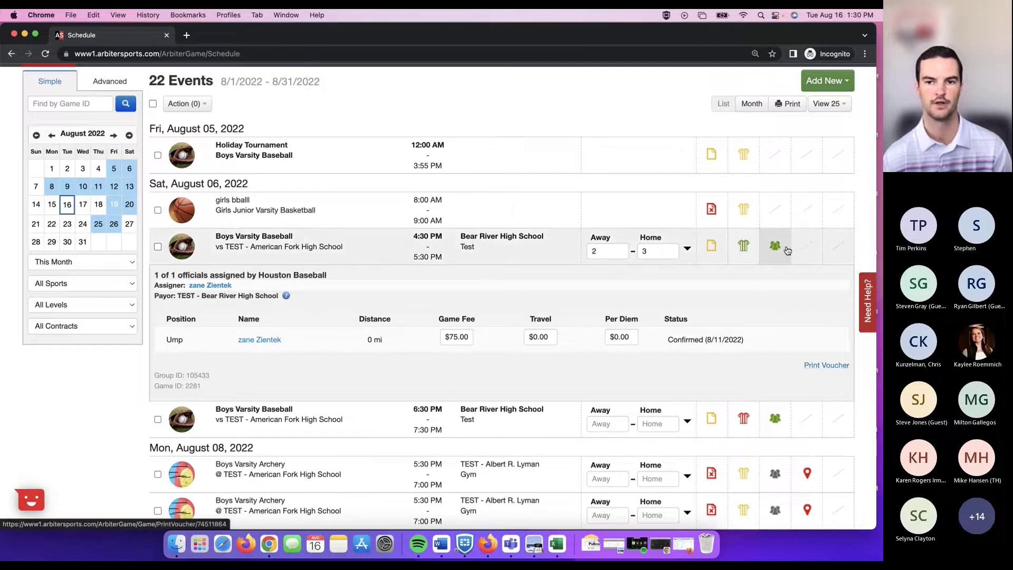
scroll(498, 111, up, 2)
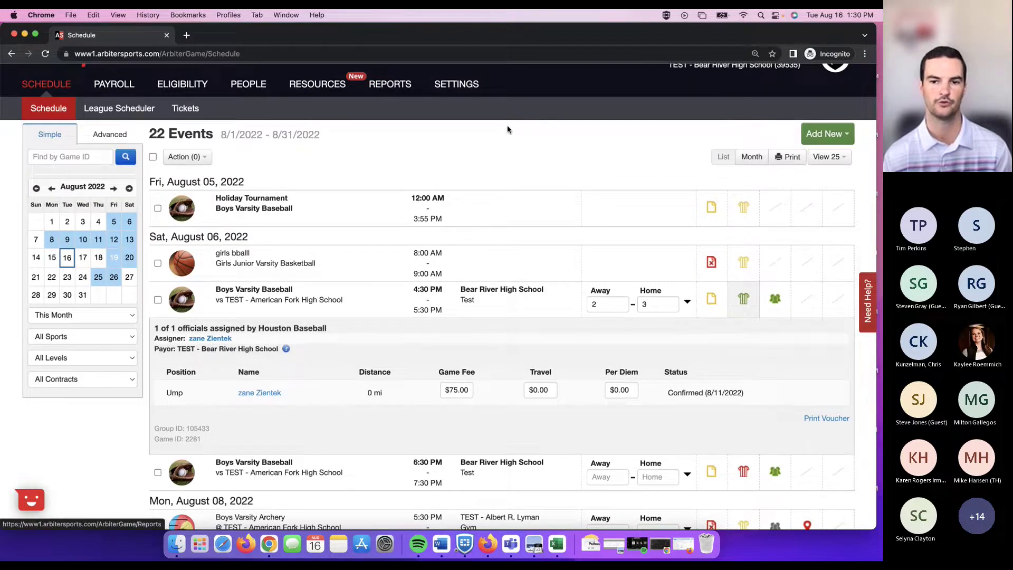
scroll(628, 142, down, 1)
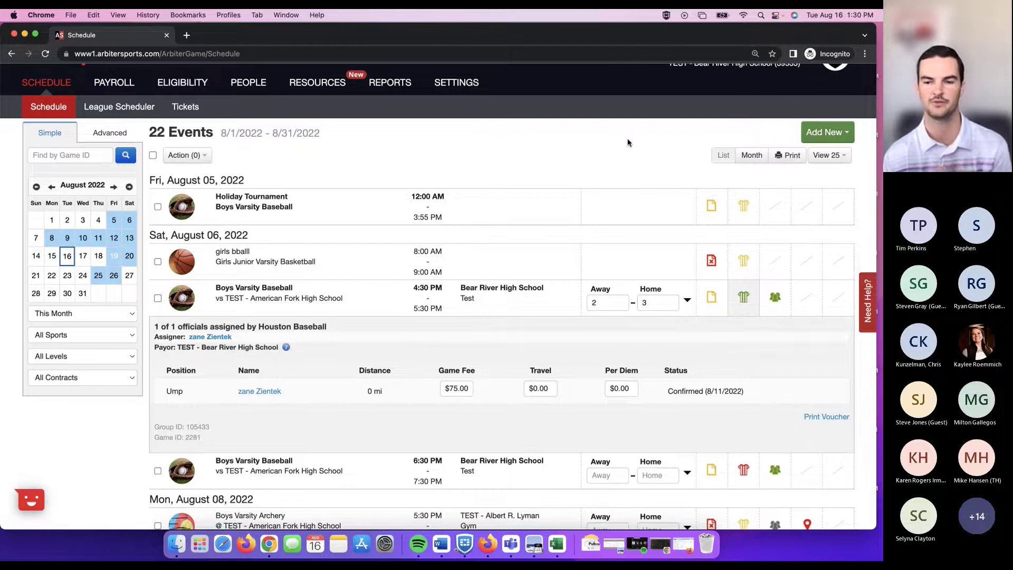
scroll(629, 144, down, 1)
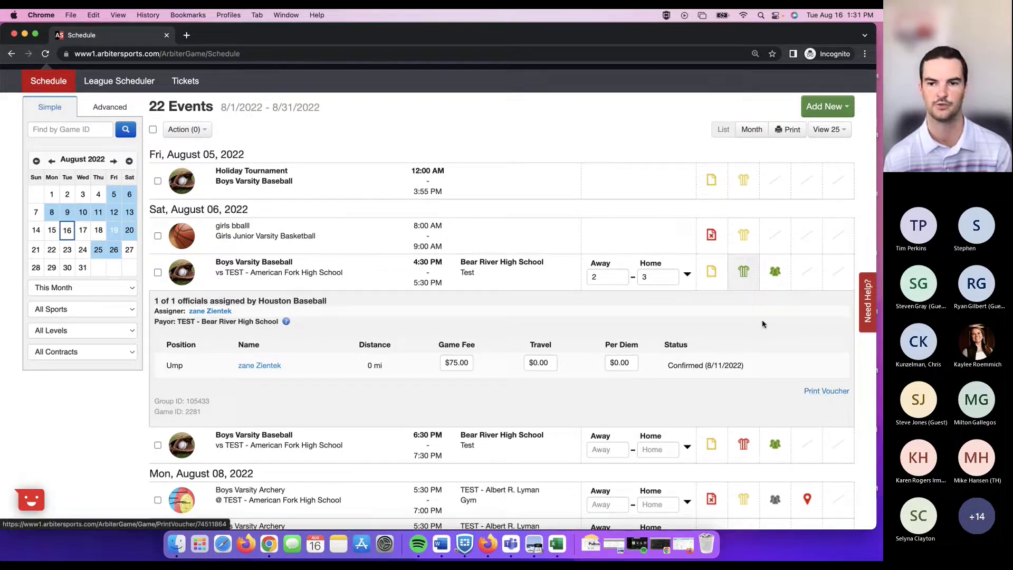
mouse_move(745, 281)
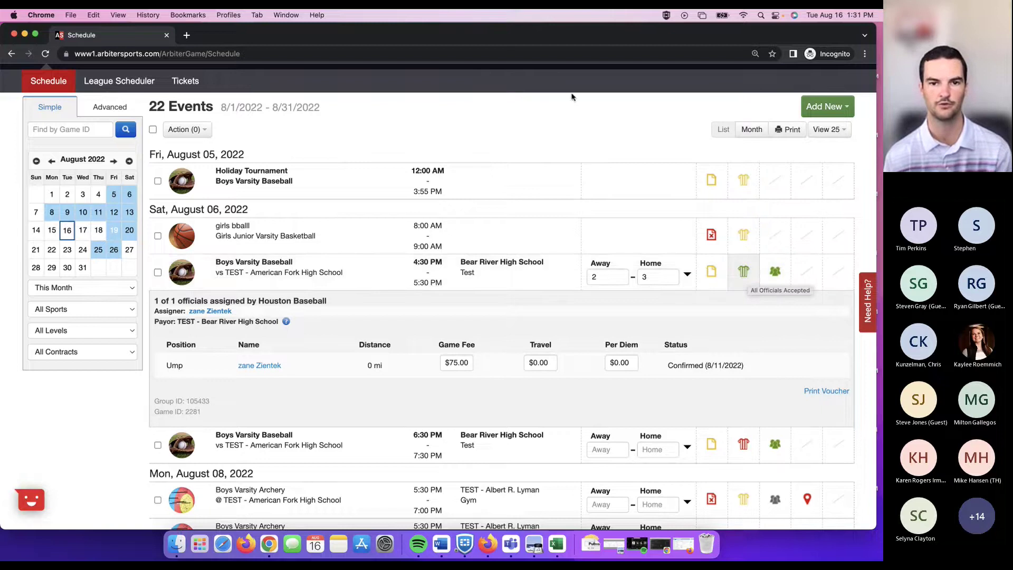
scroll(402, 101, up, 2)
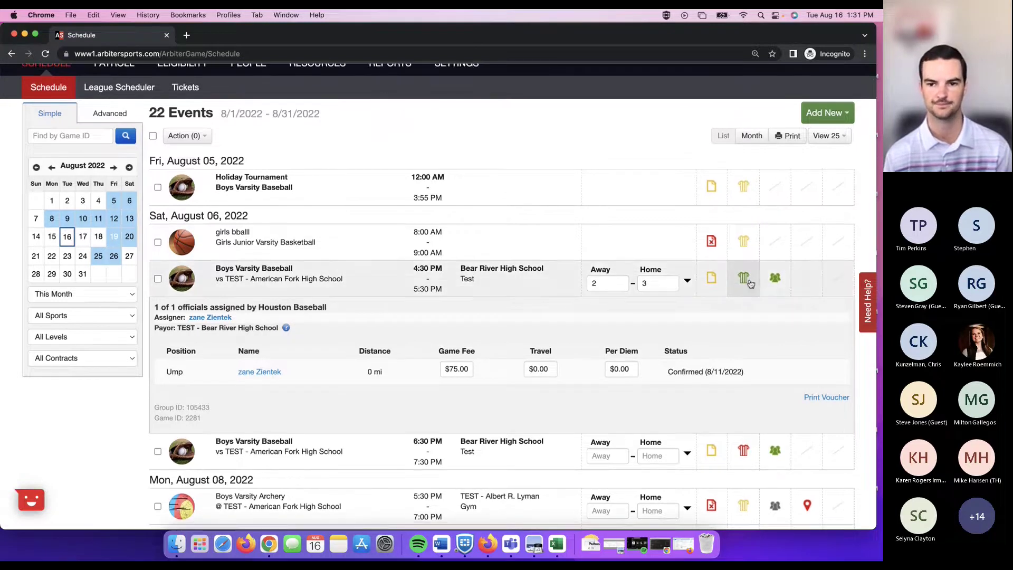
Collapse the 4:30 PM game's officials and expand the 6:30 PM game's officials.
click(747, 280)
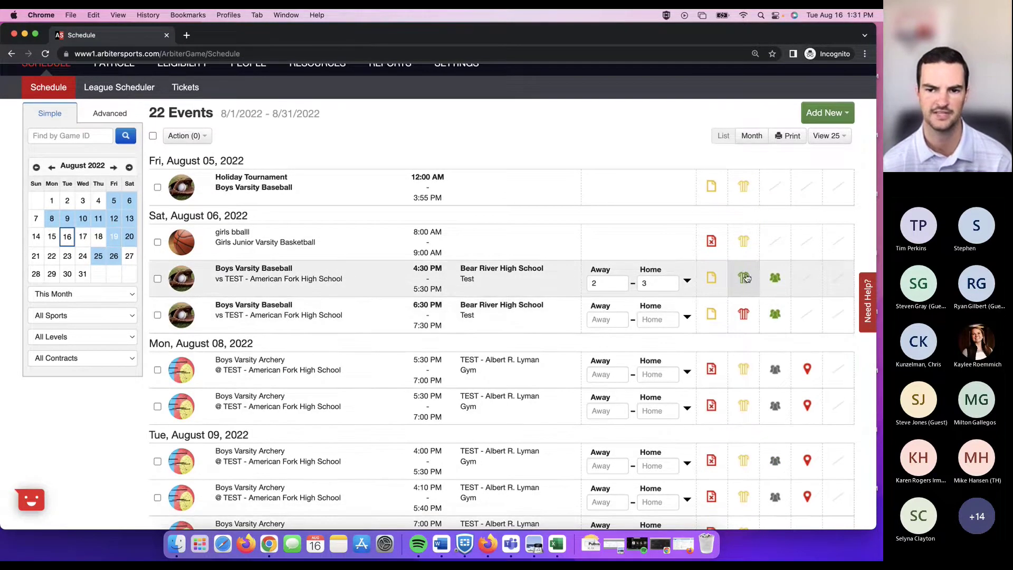
click(743, 315)
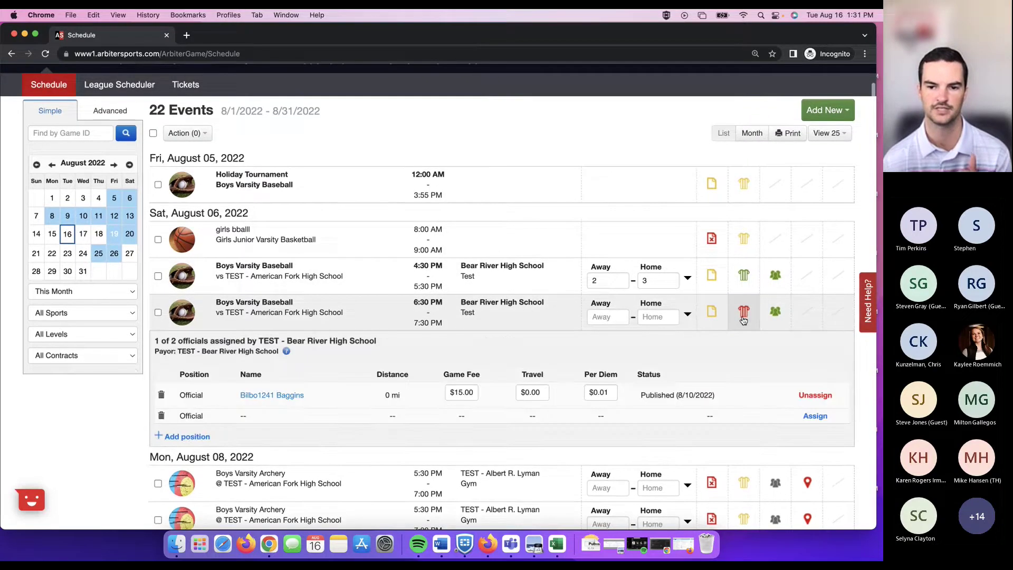
scroll(556, 351, down, 1)
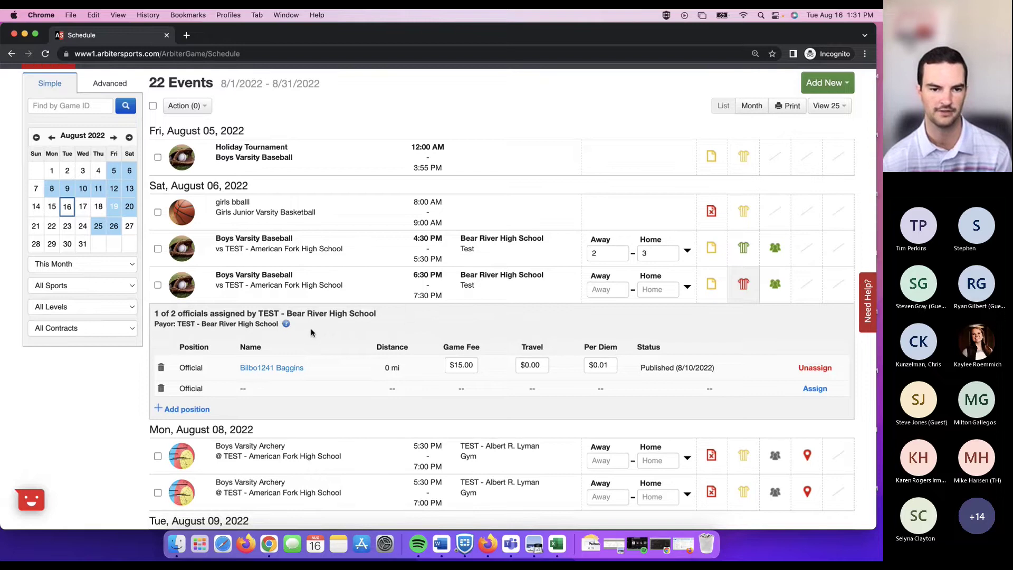
scroll(311, 332, down, 2)
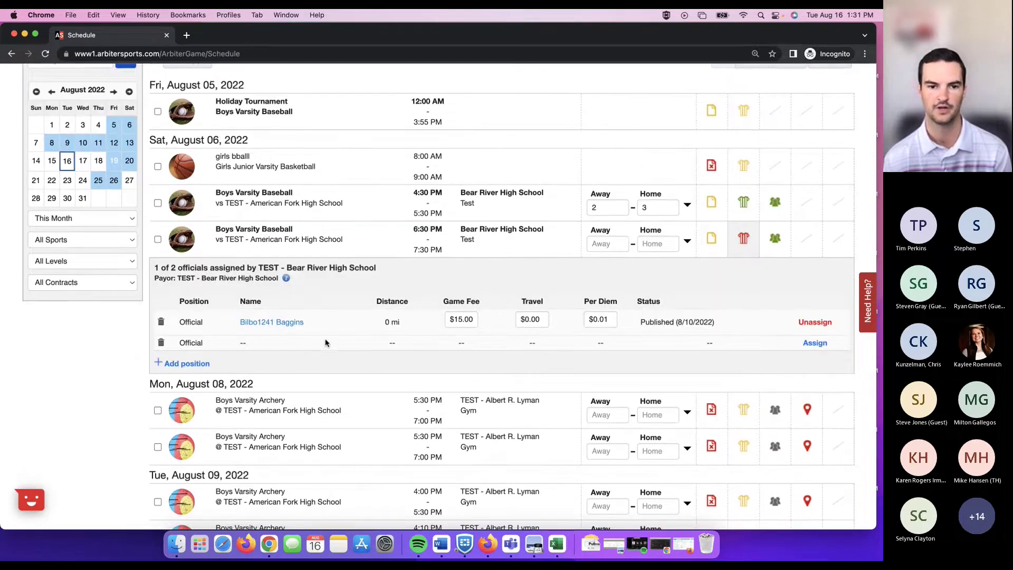
Start assigning the empty position, pick the last listed official, then close without assigning.
click(814, 343)
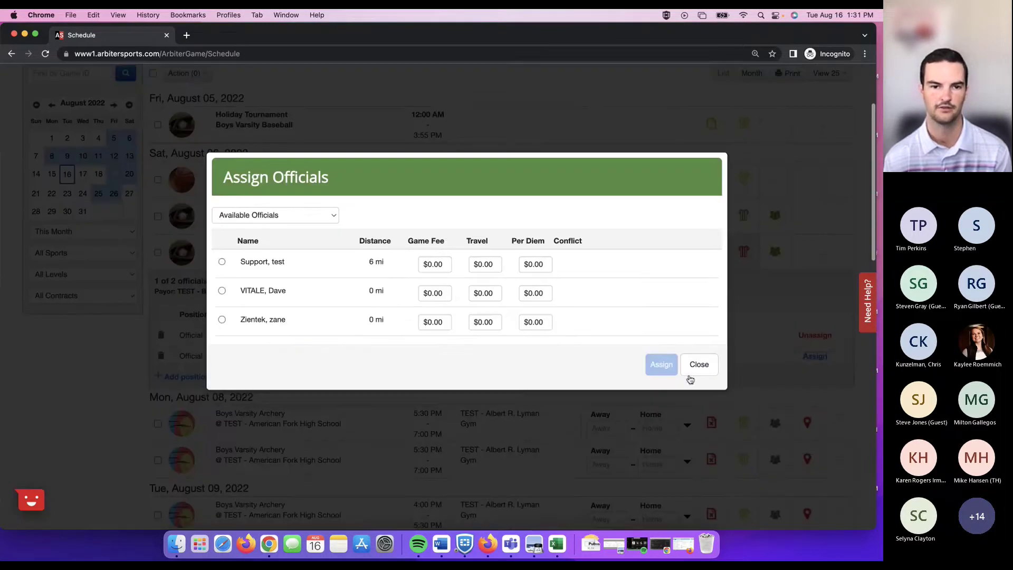
scroll(327, 219, down, 1)
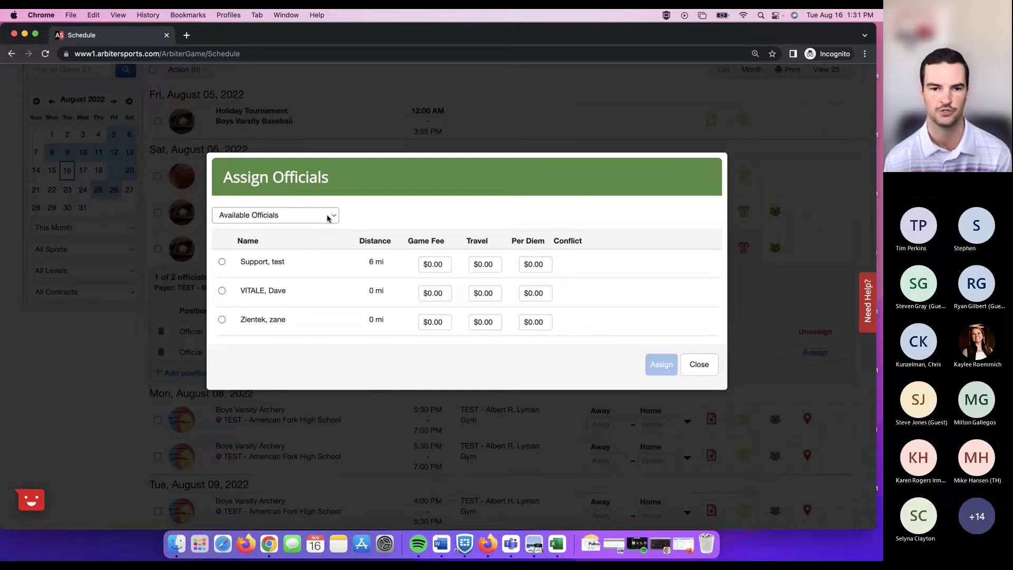
click(222, 319)
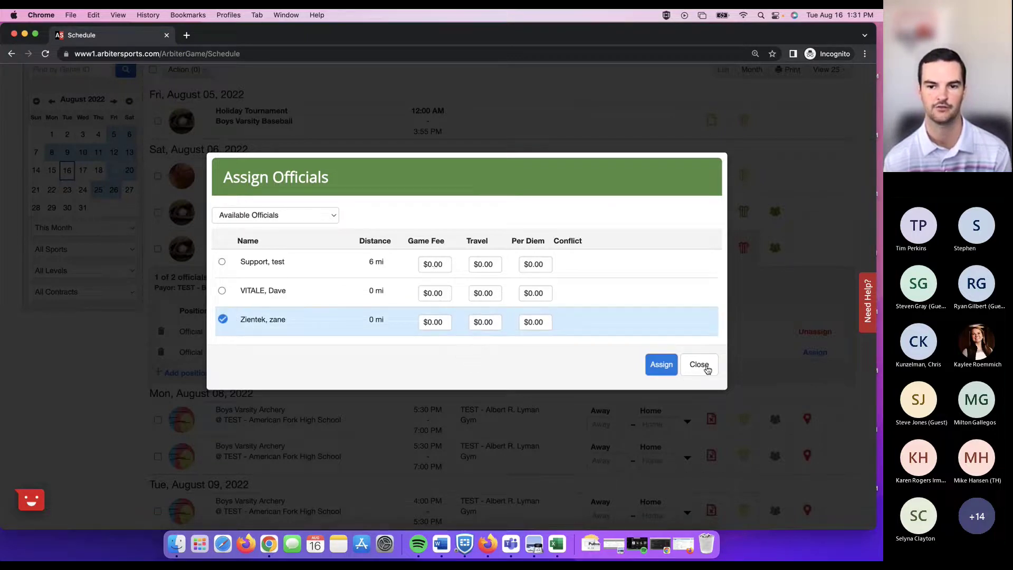
click(700, 365)
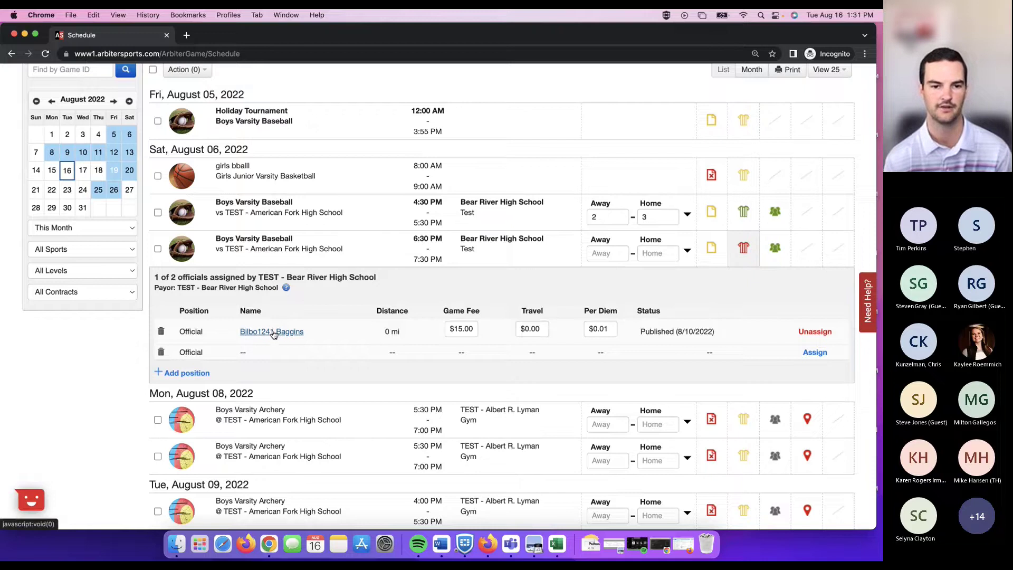
Collapse the 6:30 PM game's officials, then expand and collapse its contract details.
click(748, 248)
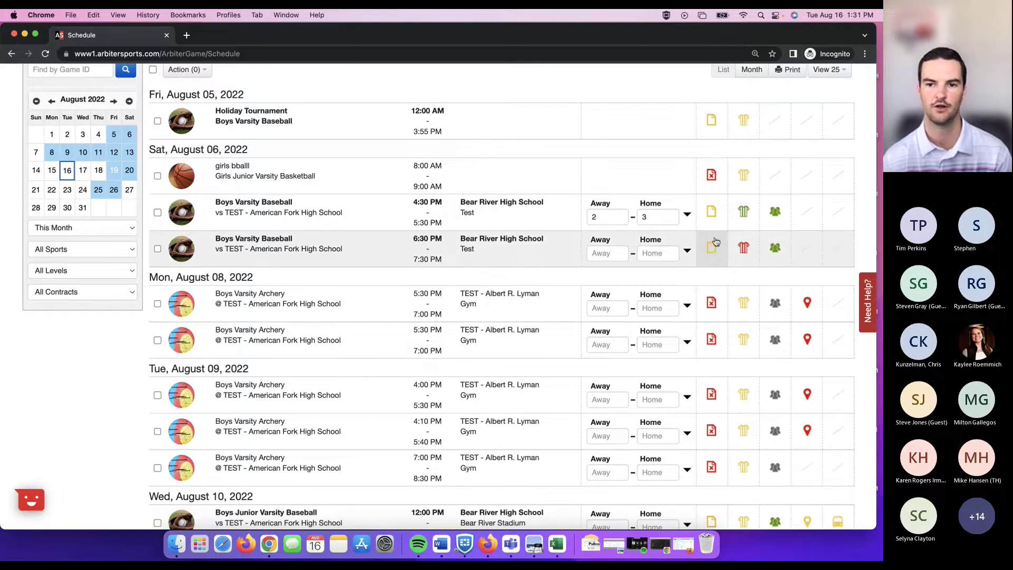
mouse_move(716, 249)
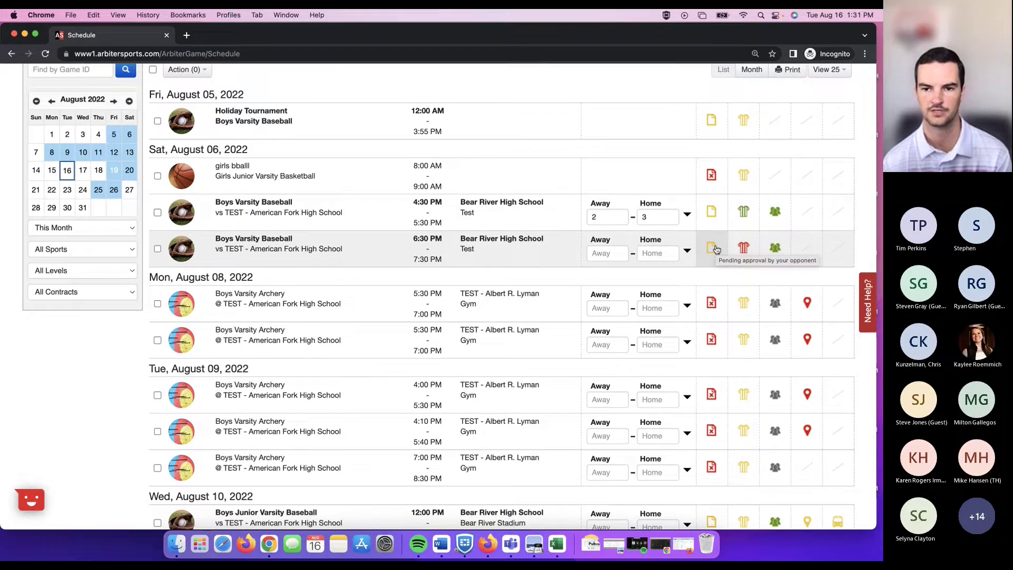
click(716, 249)
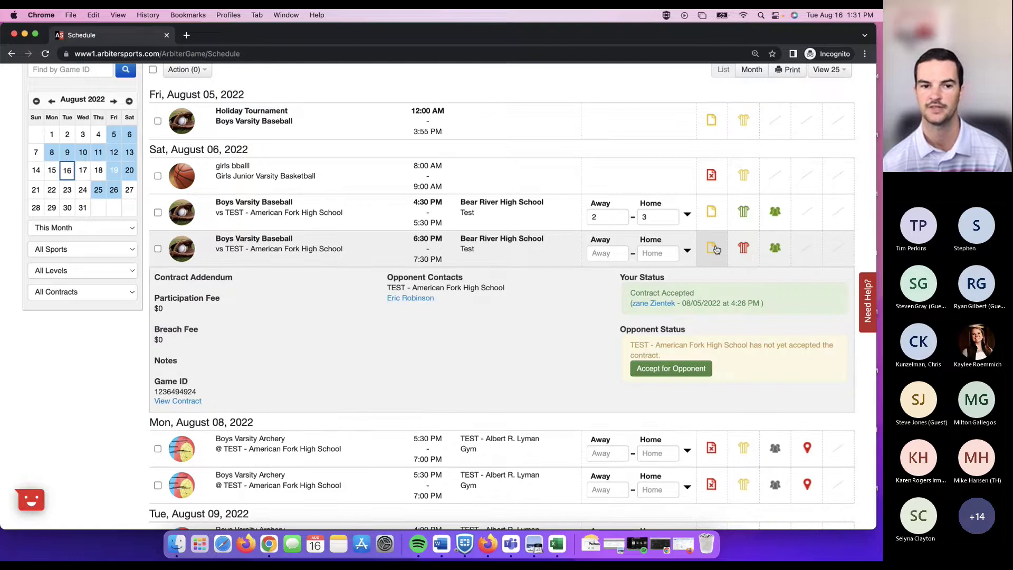
click(716, 249)
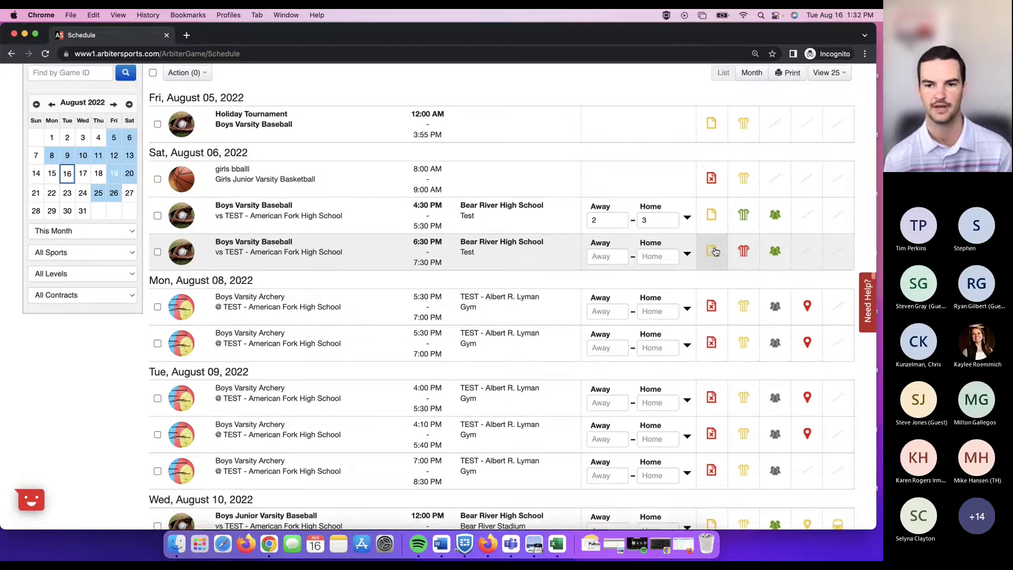
scroll(714, 252, up, 1)
scroll(712, 253, up, 3)
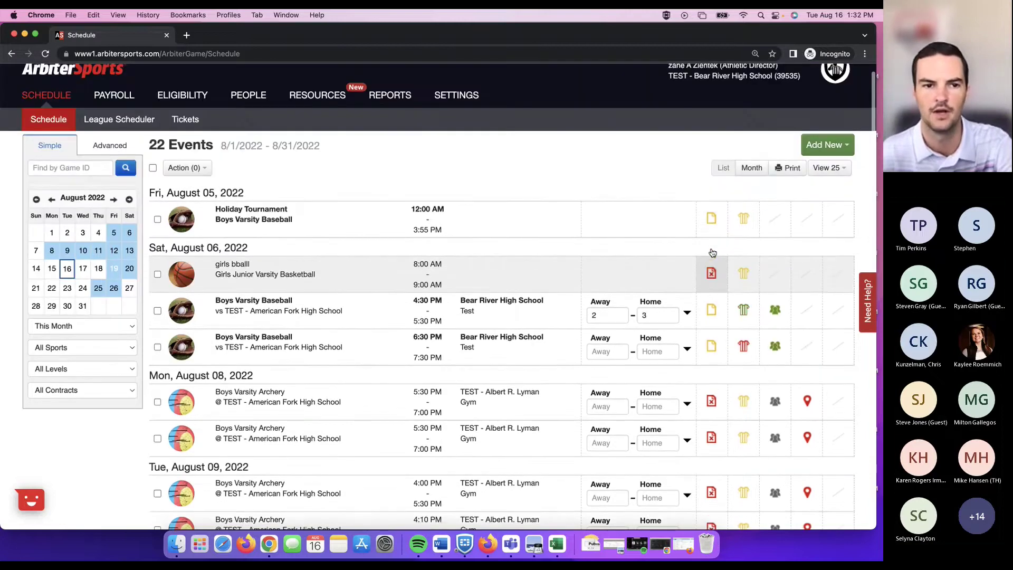
scroll(597, 181, down, 3)
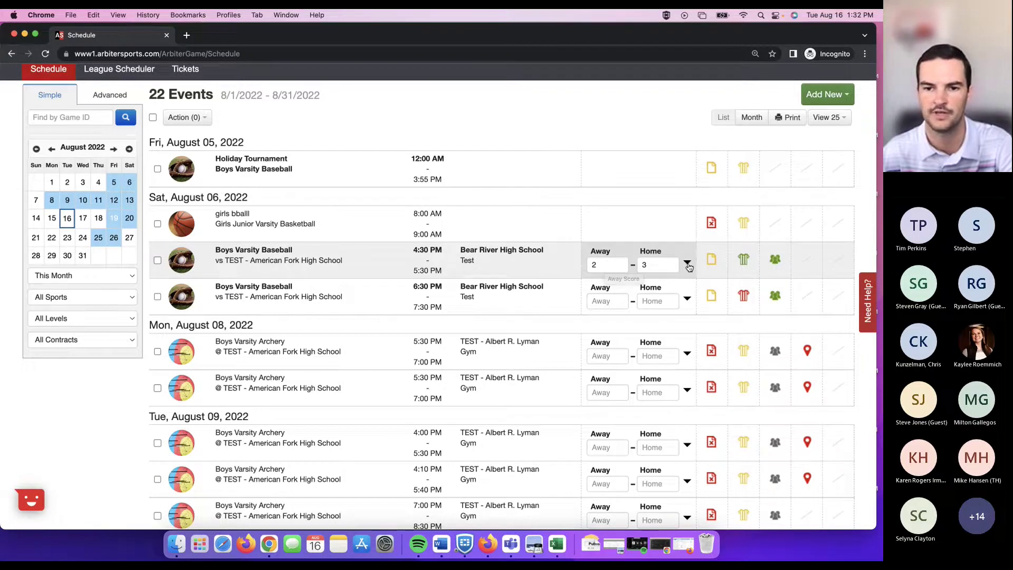
click(687, 264)
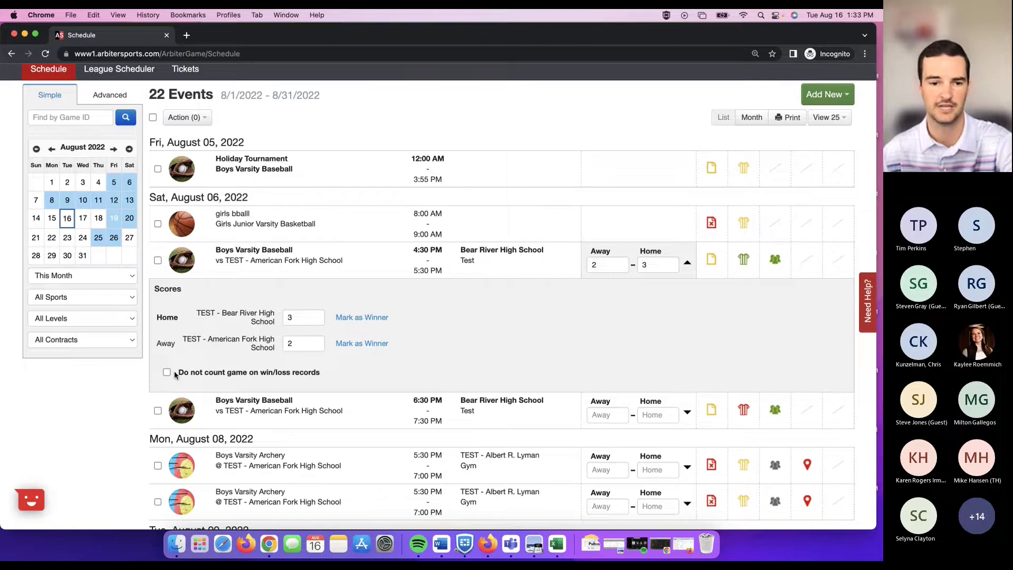
scroll(350, 125, up, 2)
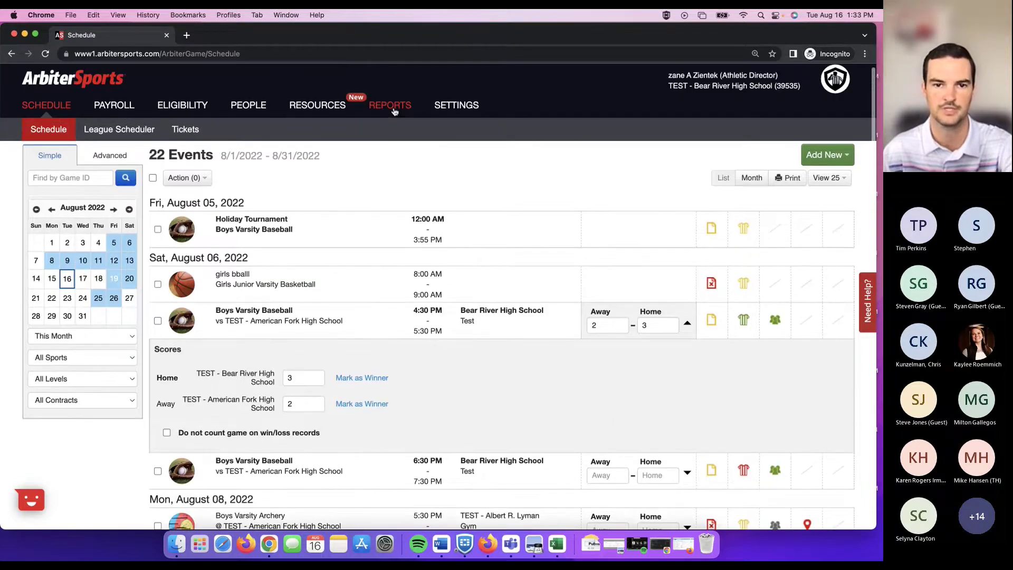
scroll(333, 323, down, 2)
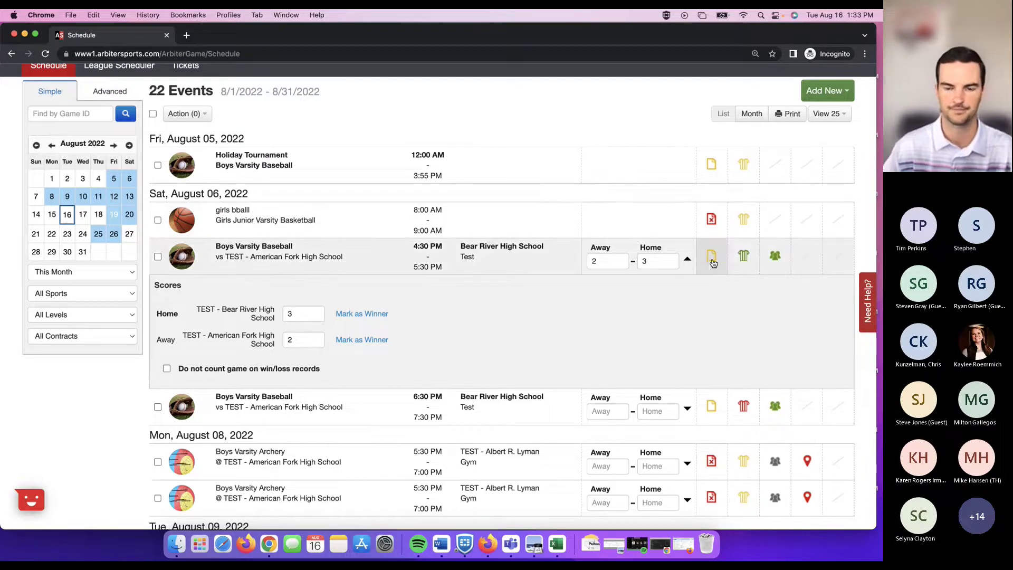
click(688, 261)
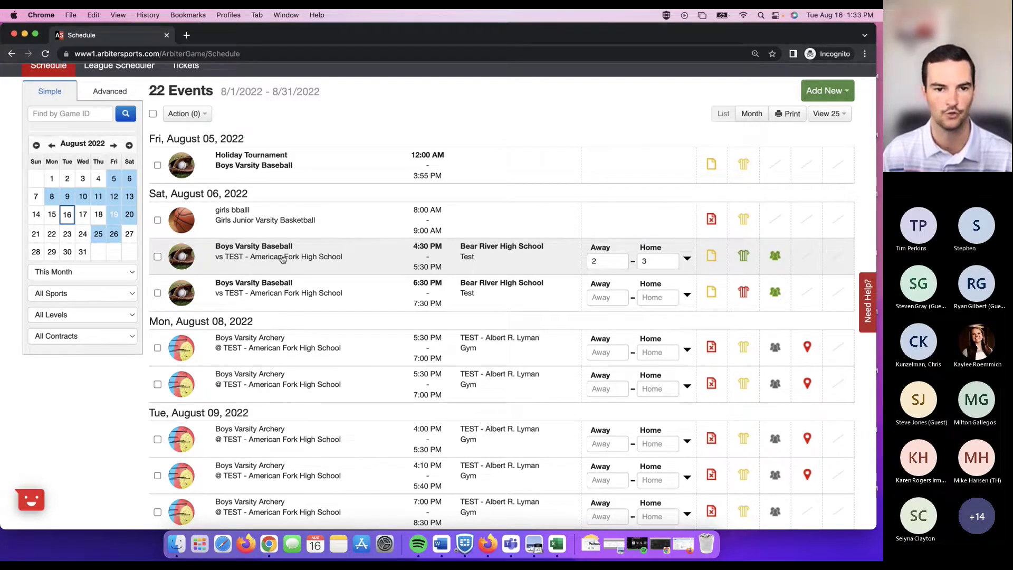
click(283, 259)
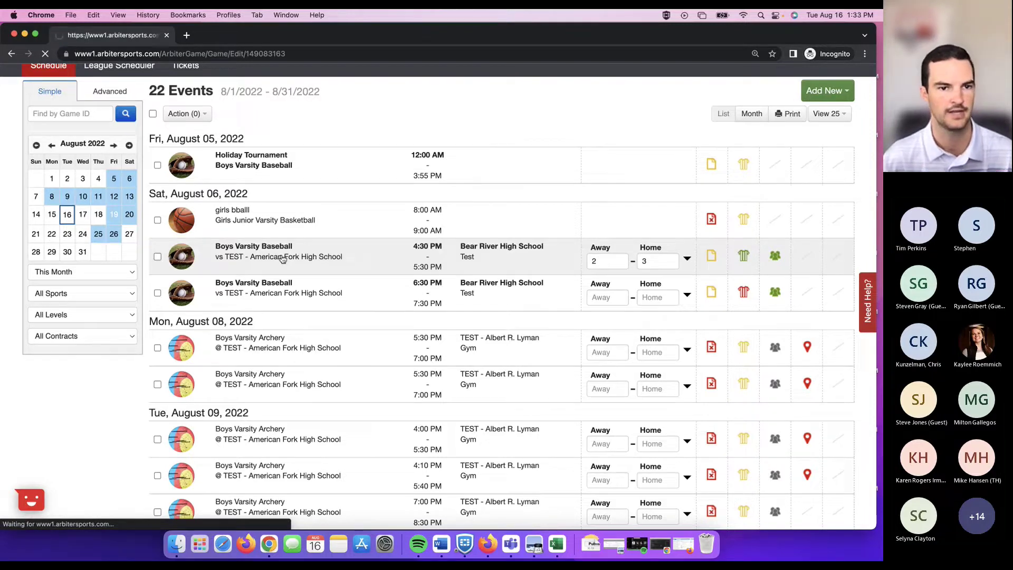
scroll(279, 260, down, 6)
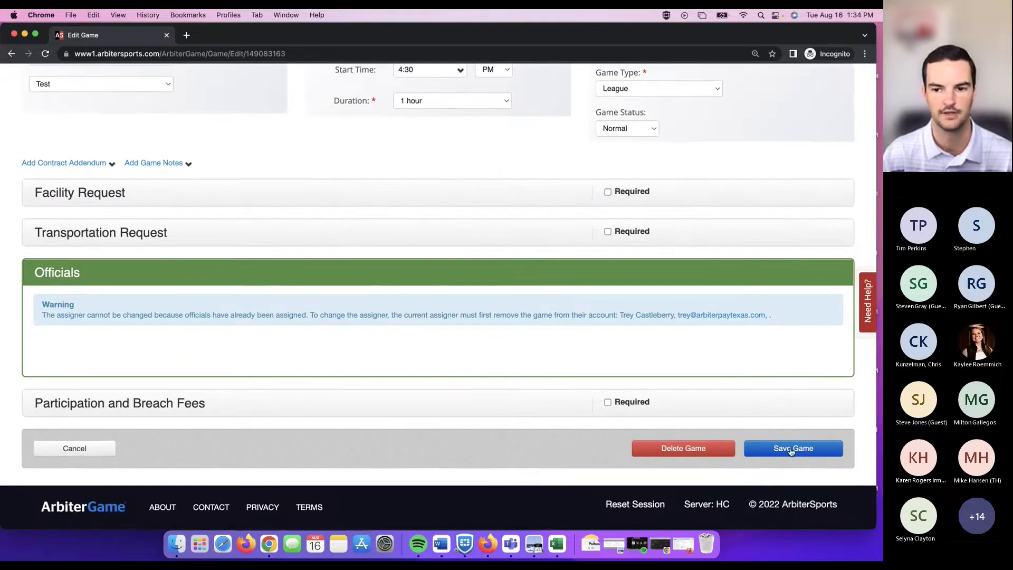
click(76, 454)
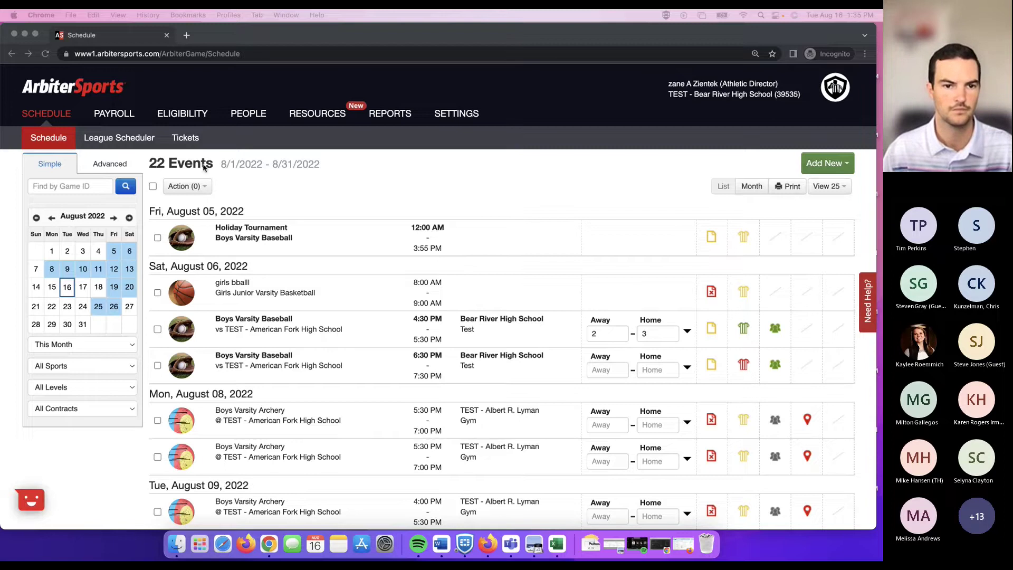
Select the two August 8 archery games and bring up their bulk actions.
click(202, 190)
click(202, 189)
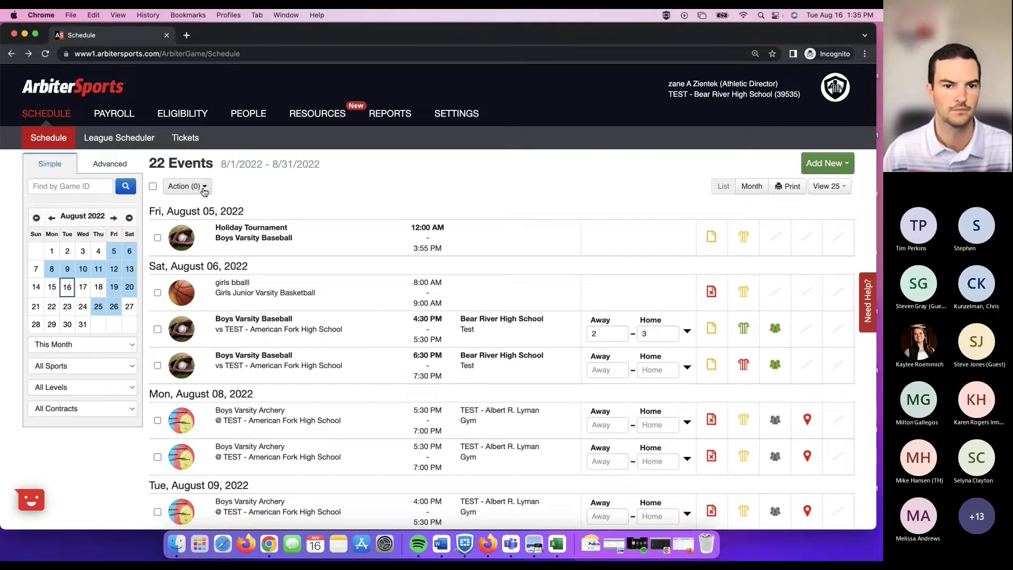
click(313, 193)
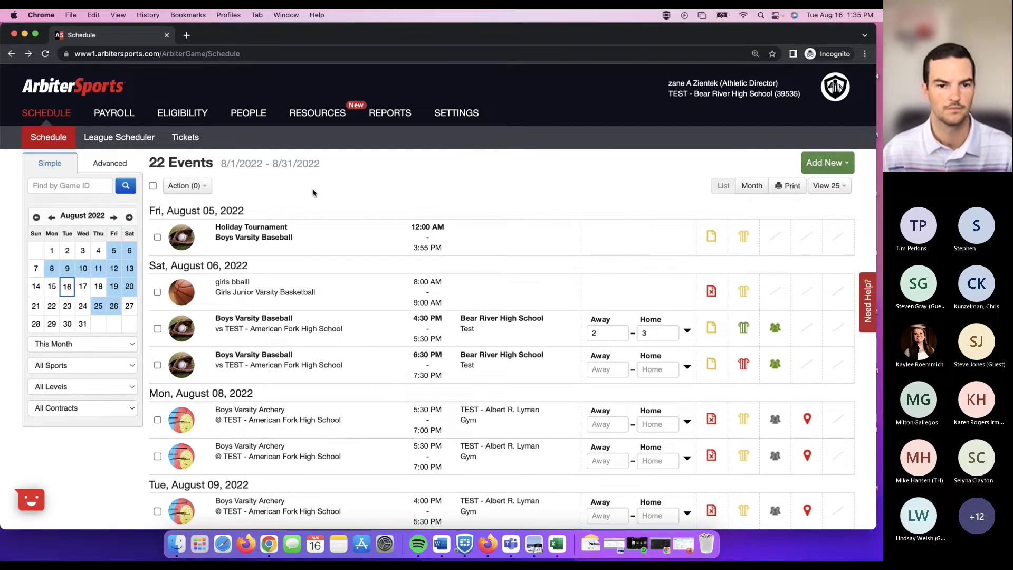
scroll(309, 253, down, 2)
scroll(296, 270, down, 2)
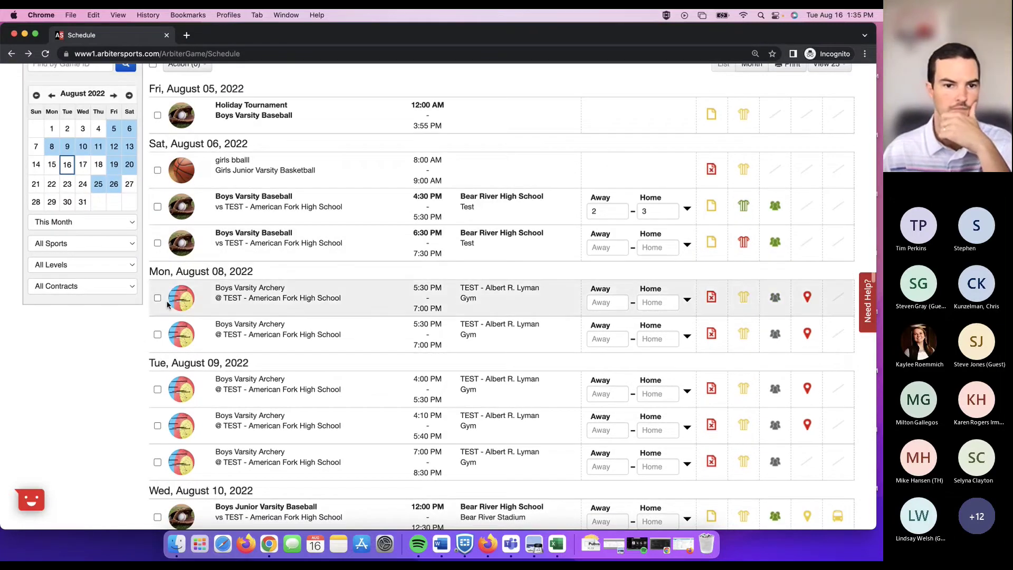
click(157, 351)
click(157, 335)
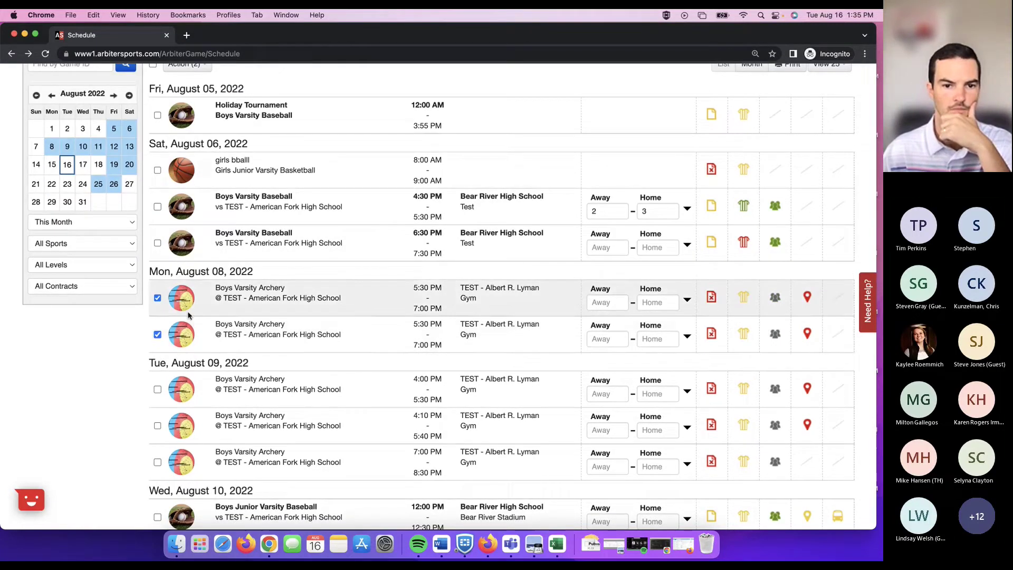
scroll(188, 315, up, 4)
click(185, 186)
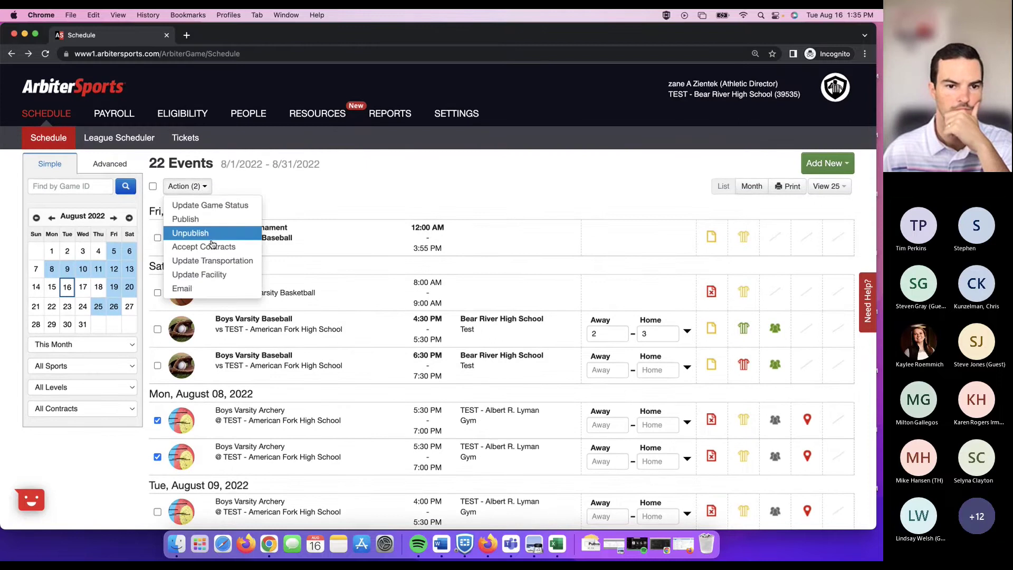
Try Update Transportation for them, close it, and deselect both archery games.
click(216, 262)
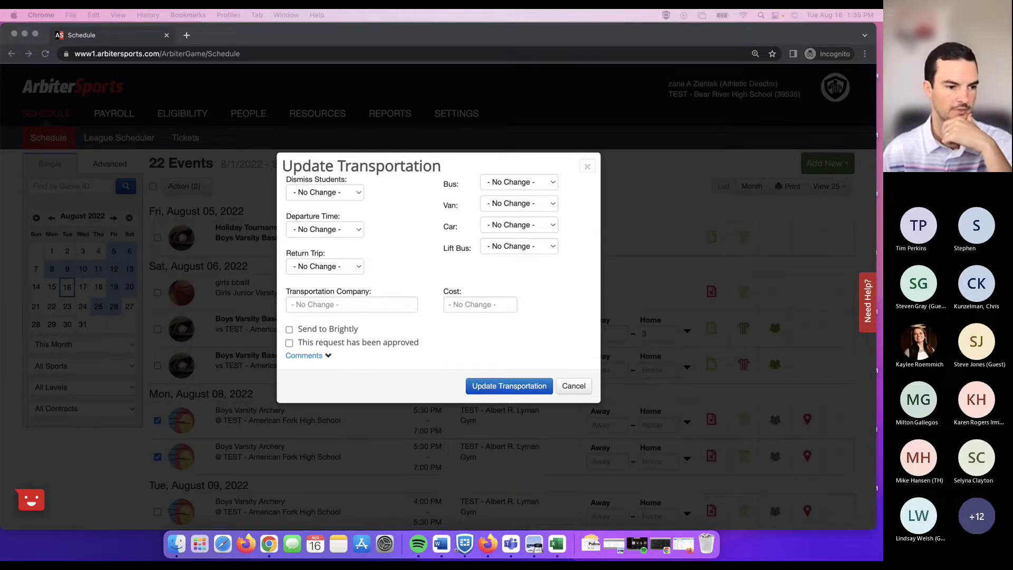
click(588, 167)
click(588, 166)
click(157, 421)
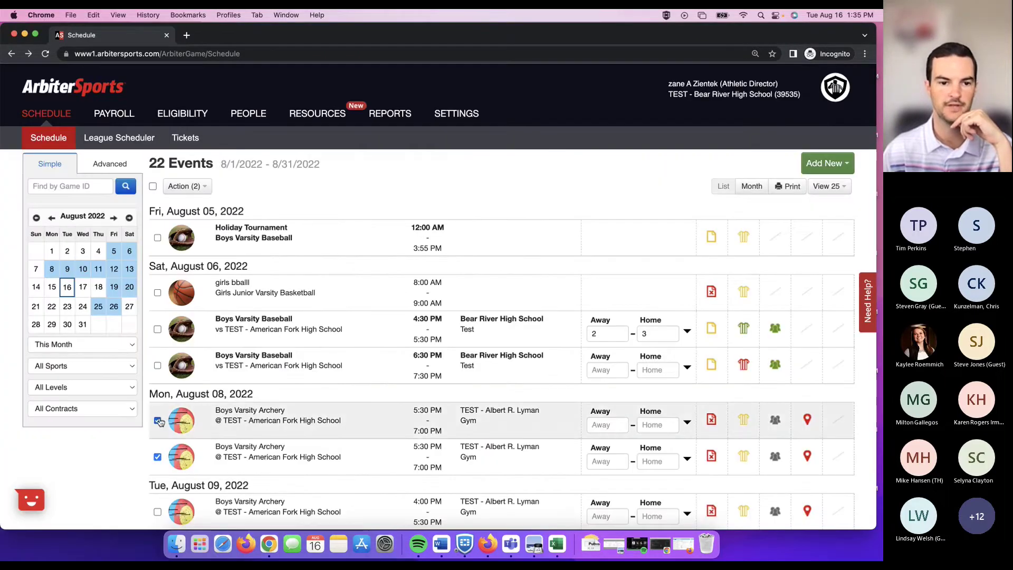
click(158, 456)
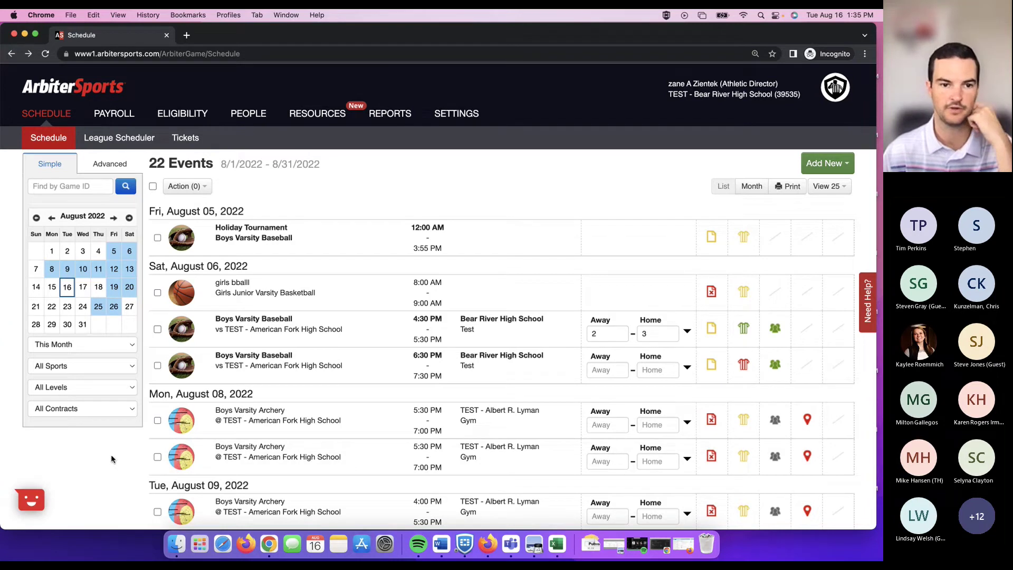
Select the Aug 5 tournament, Aug 6 girls basketball and both baseball games, showing Action (4).
click(157, 238)
click(157, 293)
click(157, 329)
click(157, 366)
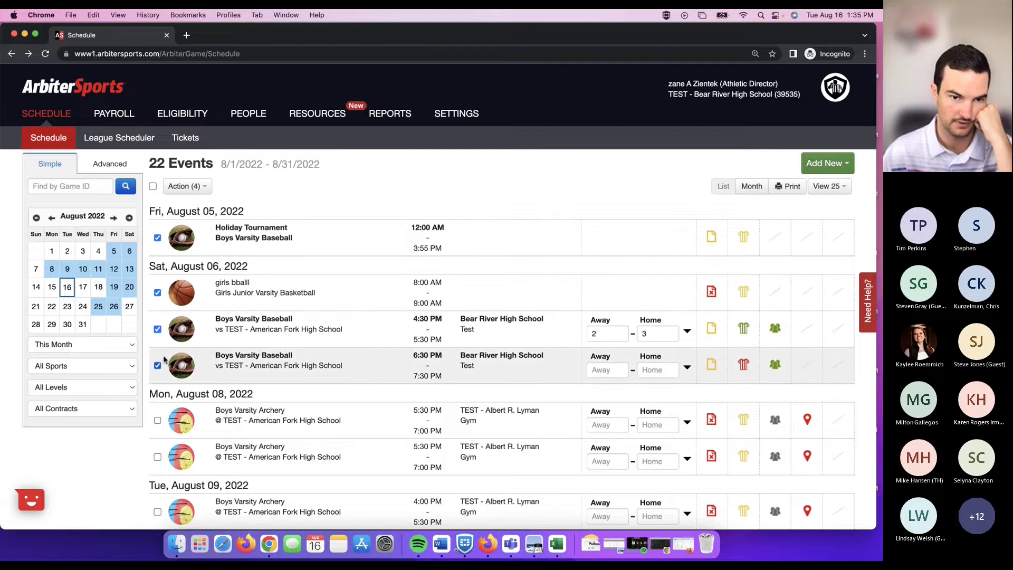
click(201, 190)
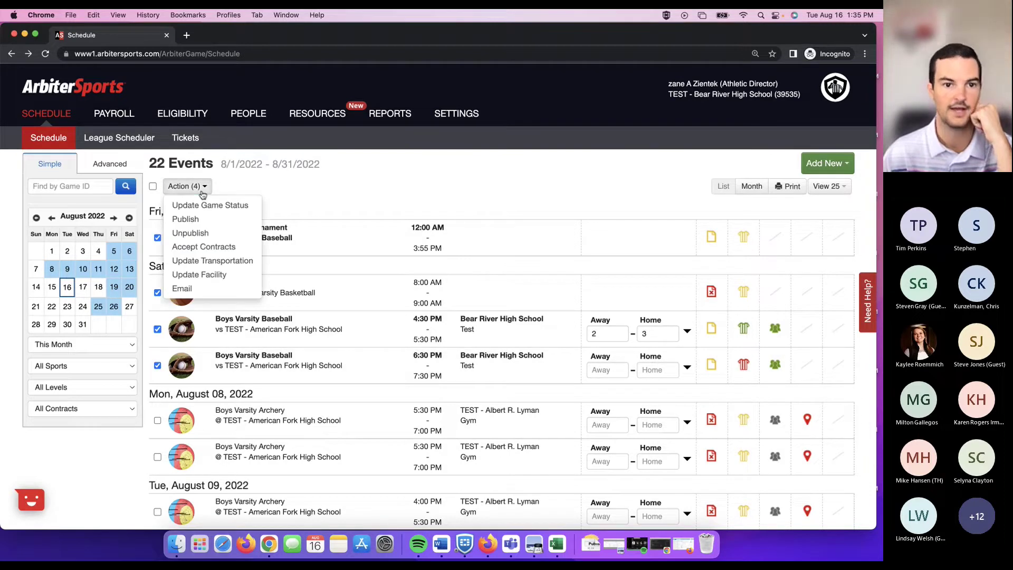